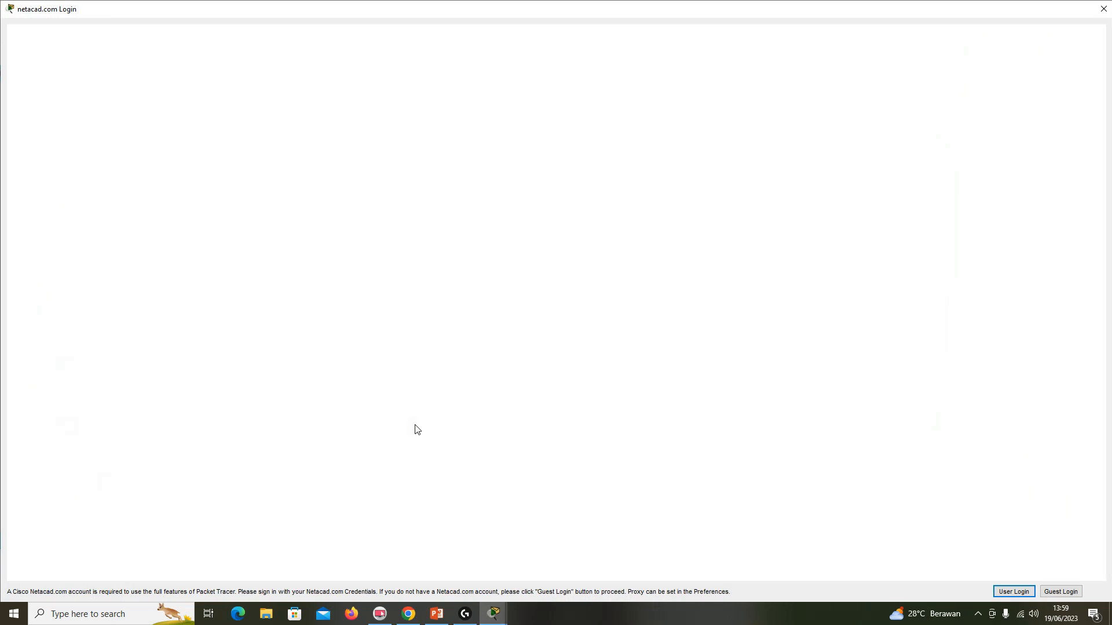
Continue as a guest and place two 1841 routers side by side in the upper part of the workspace.
click(1055, 590)
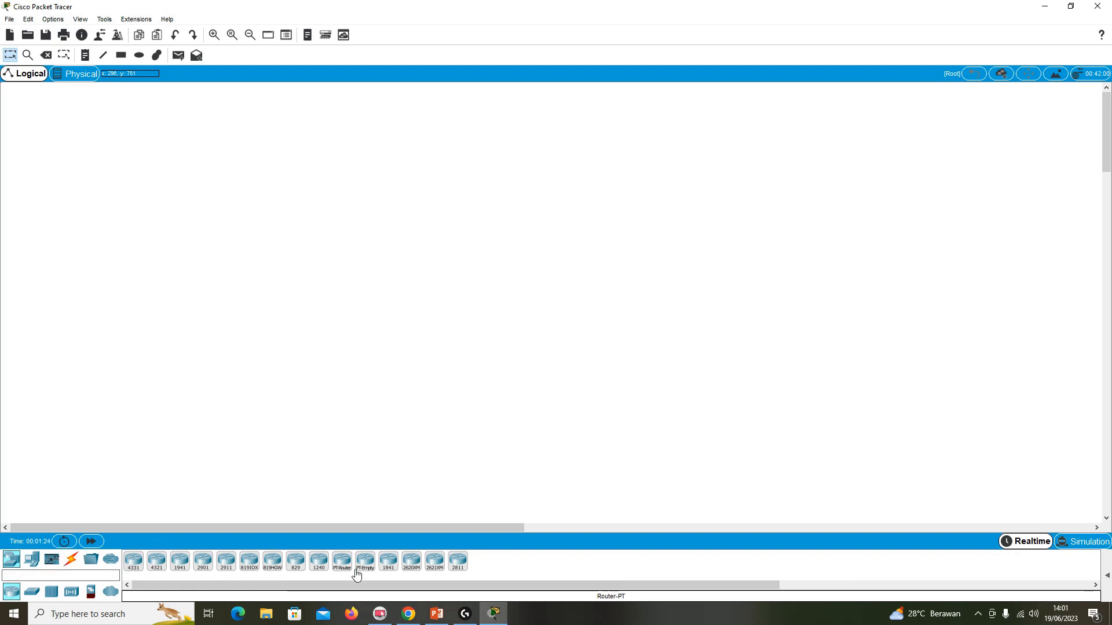
click(387, 563)
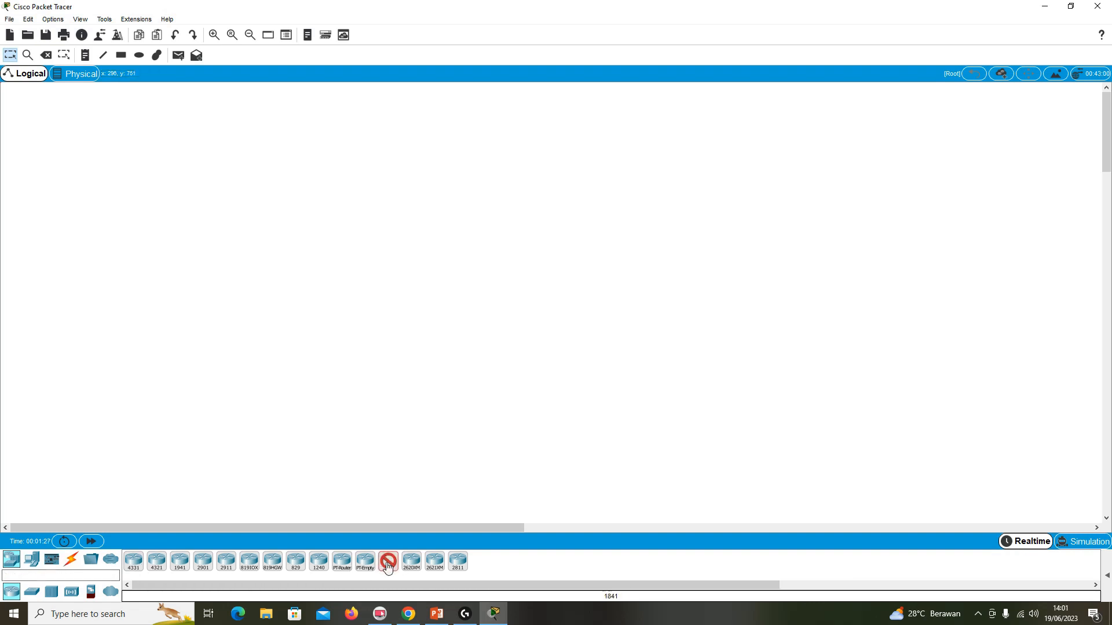
click(313, 177)
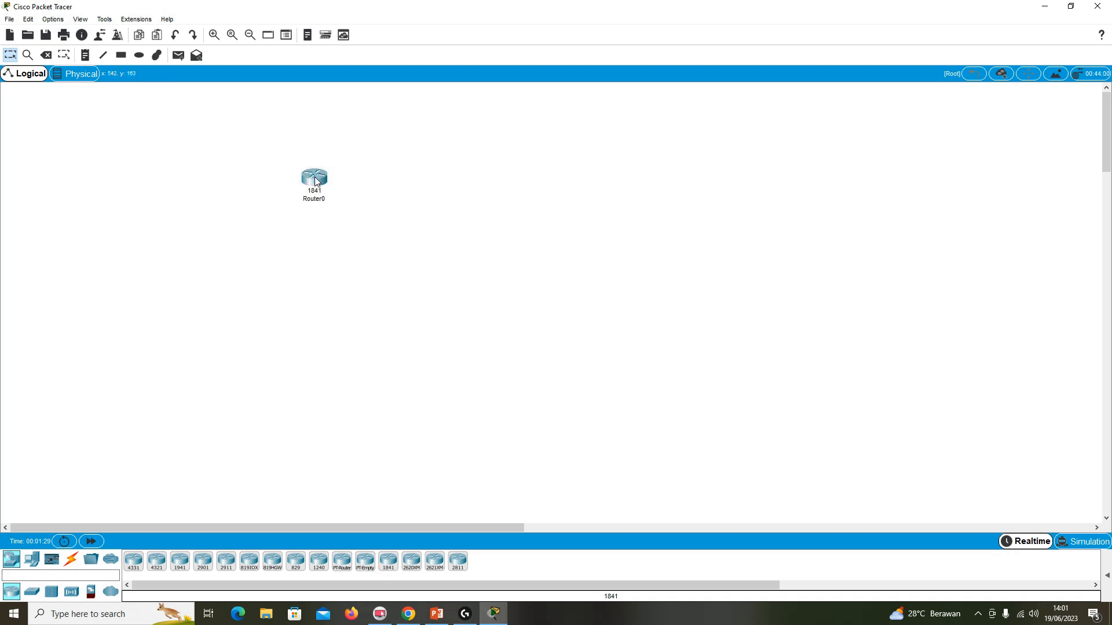
click(388, 562)
click(602, 177)
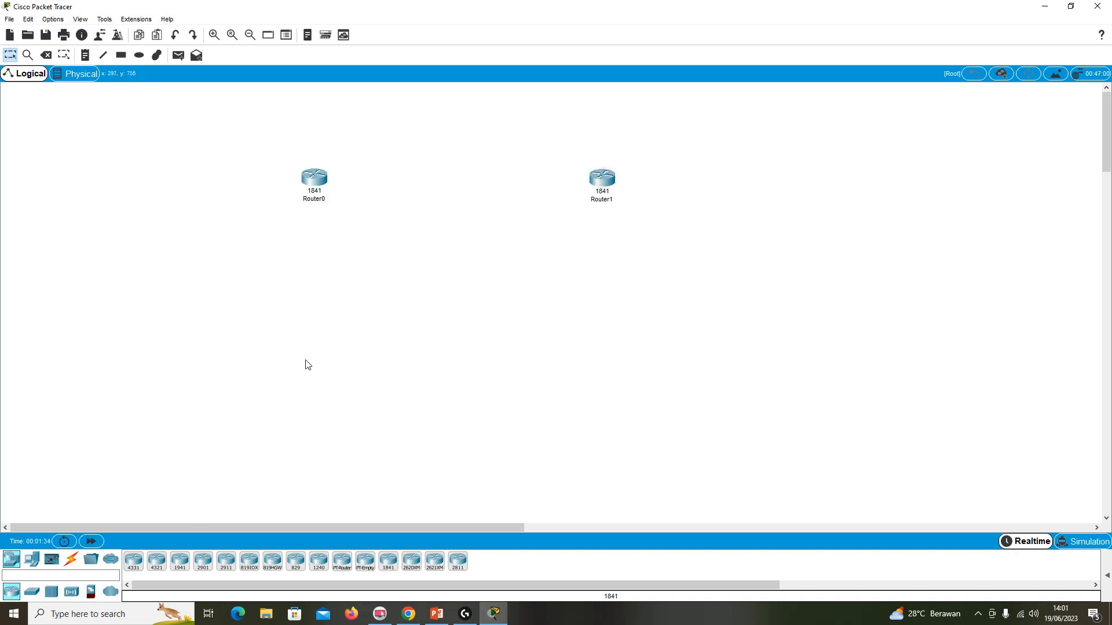
Place two PCs in the workspace, PC0 below Router0 and PC1 below Router1.
click(32, 559)
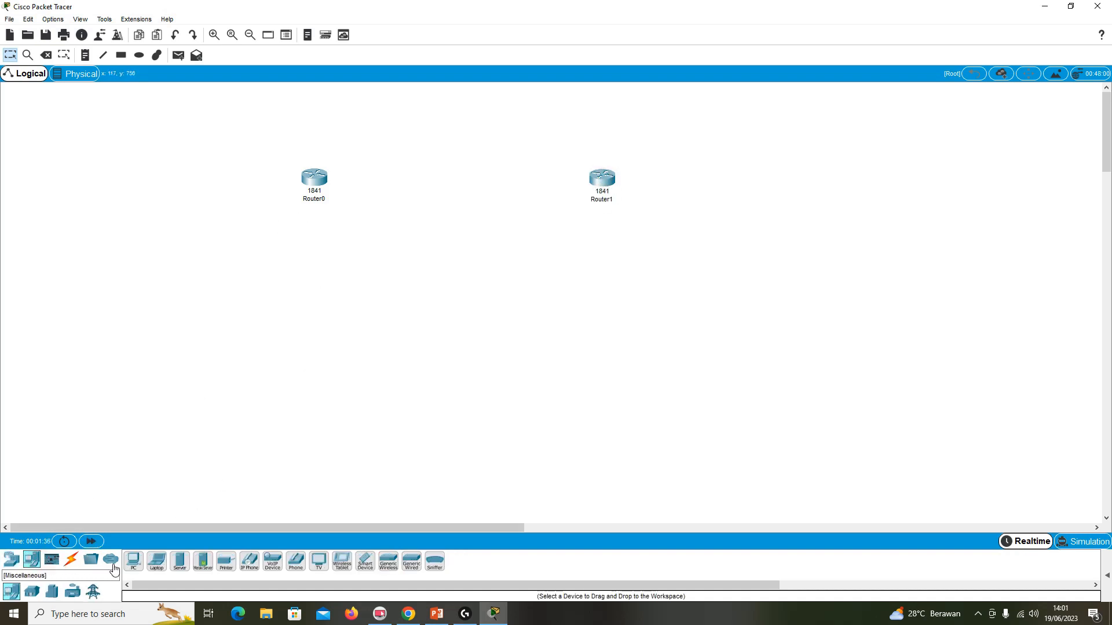
click(133, 561)
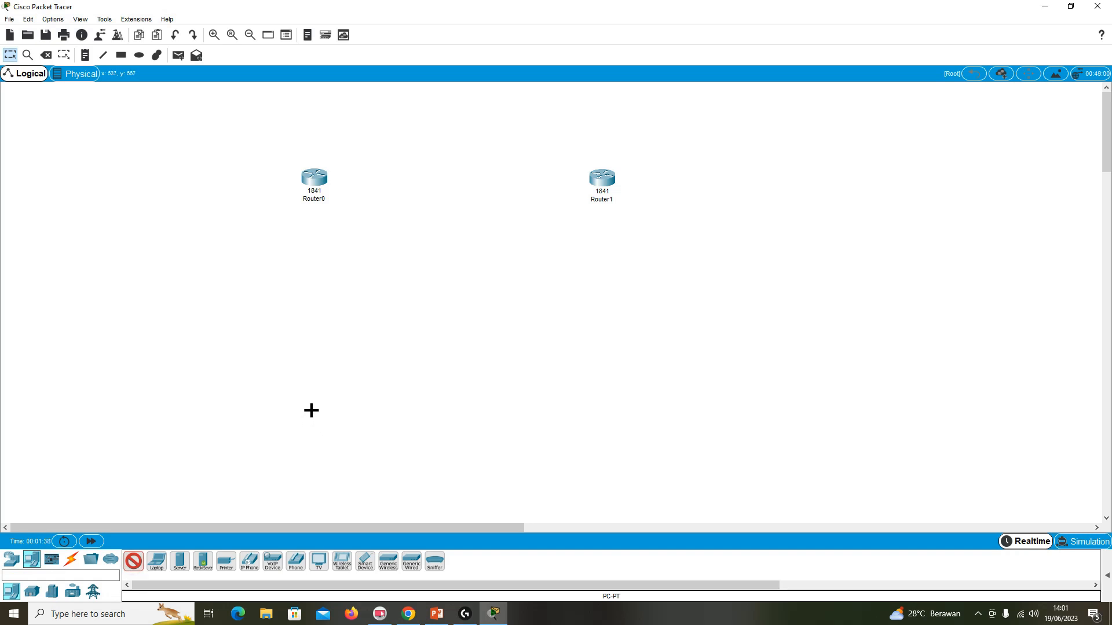
click(312, 404)
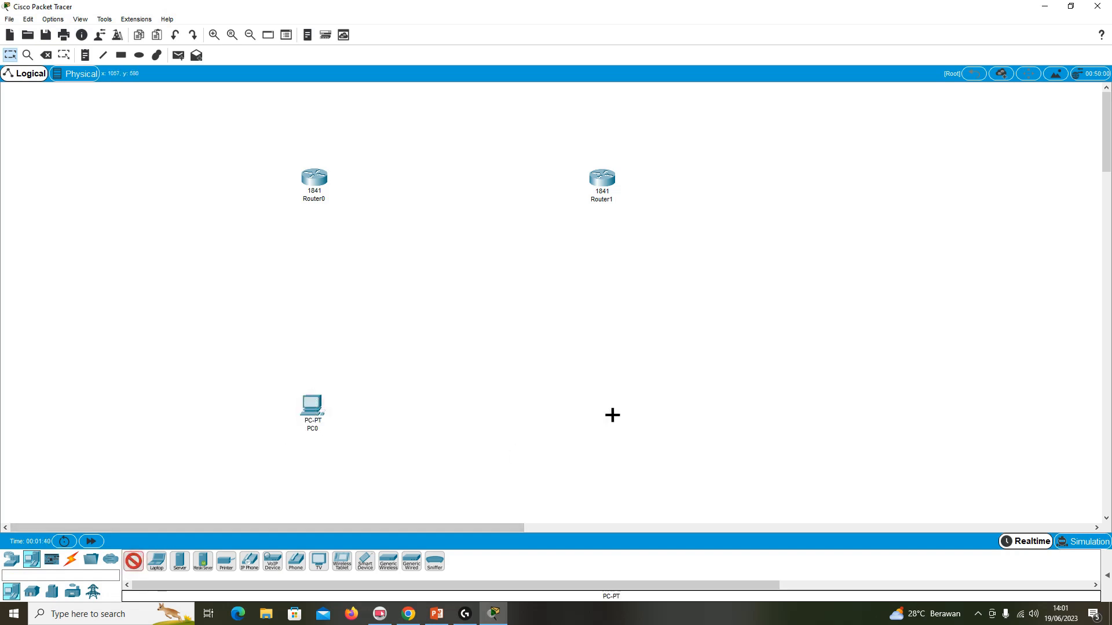
click(613, 406)
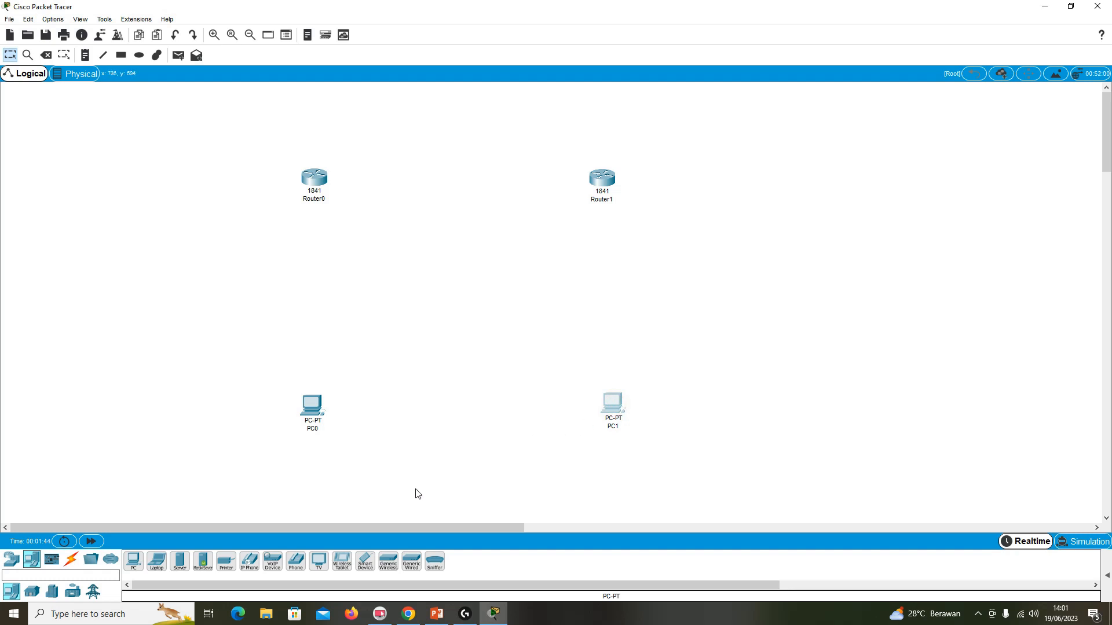
Connect FastEthernet0/1 of Router0 to FastEthernet0/1 of Router1 with a Copper Cross-Over cable.
click(72, 561)
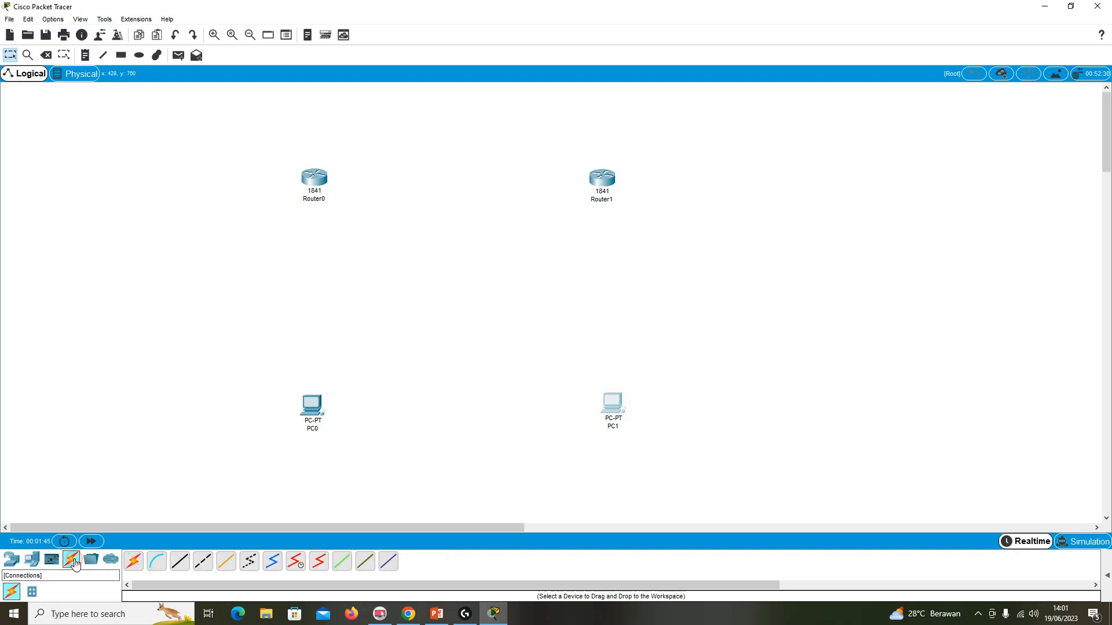
click(202, 564)
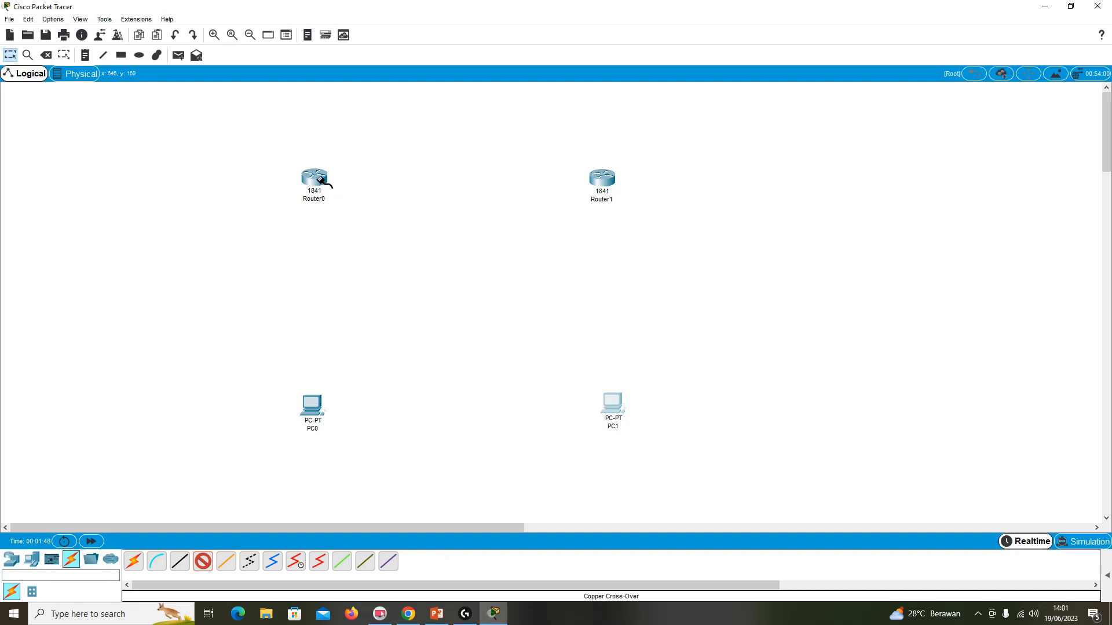
click(322, 181)
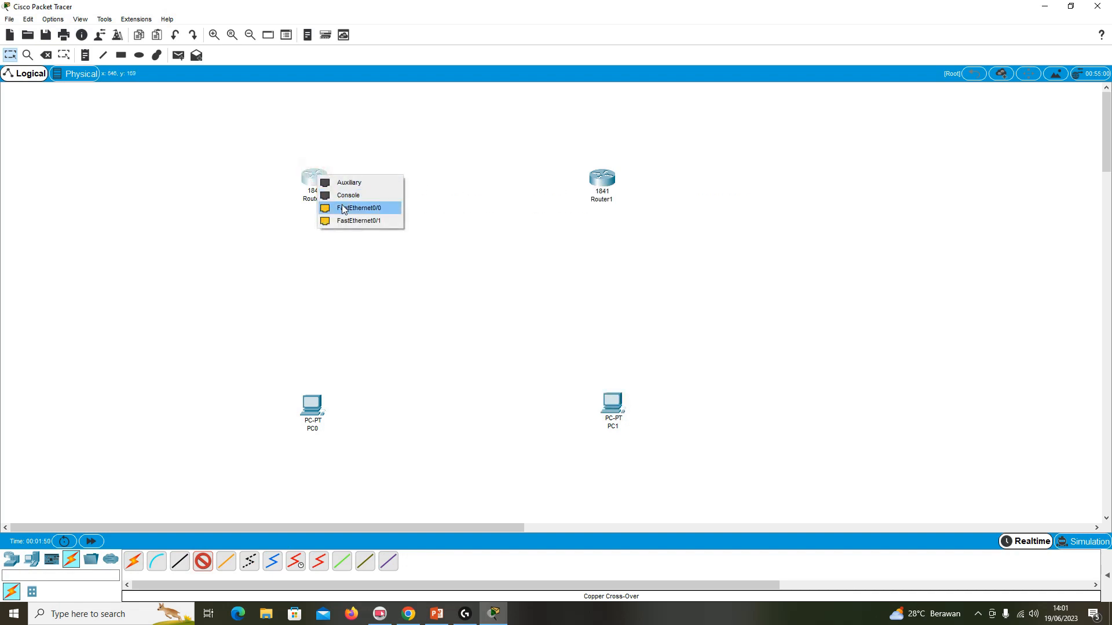
click(393, 220)
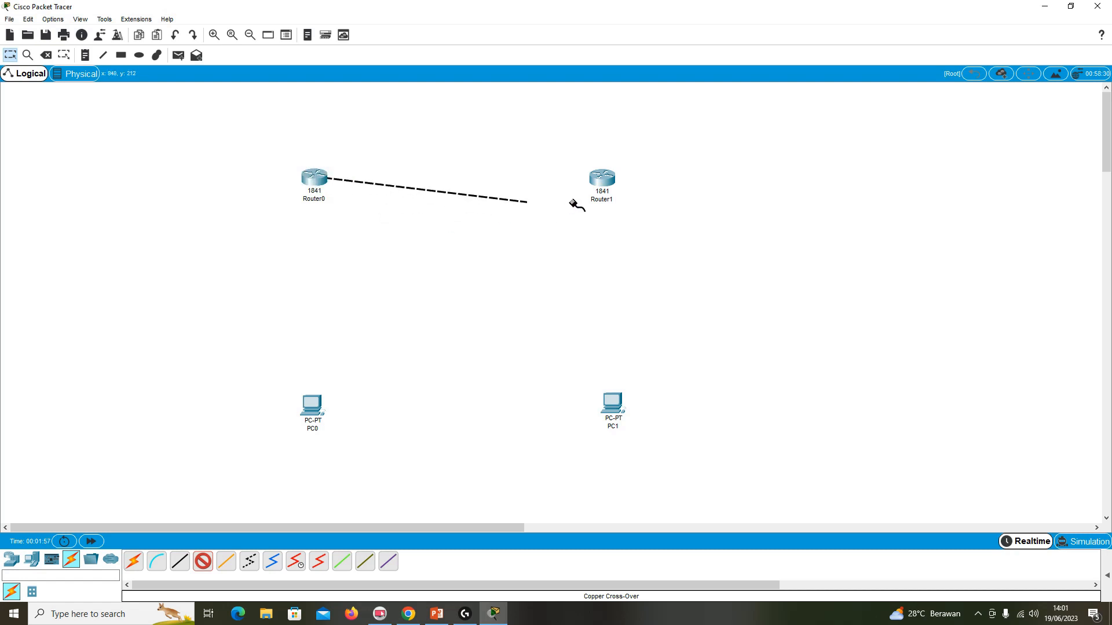
click(607, 182)
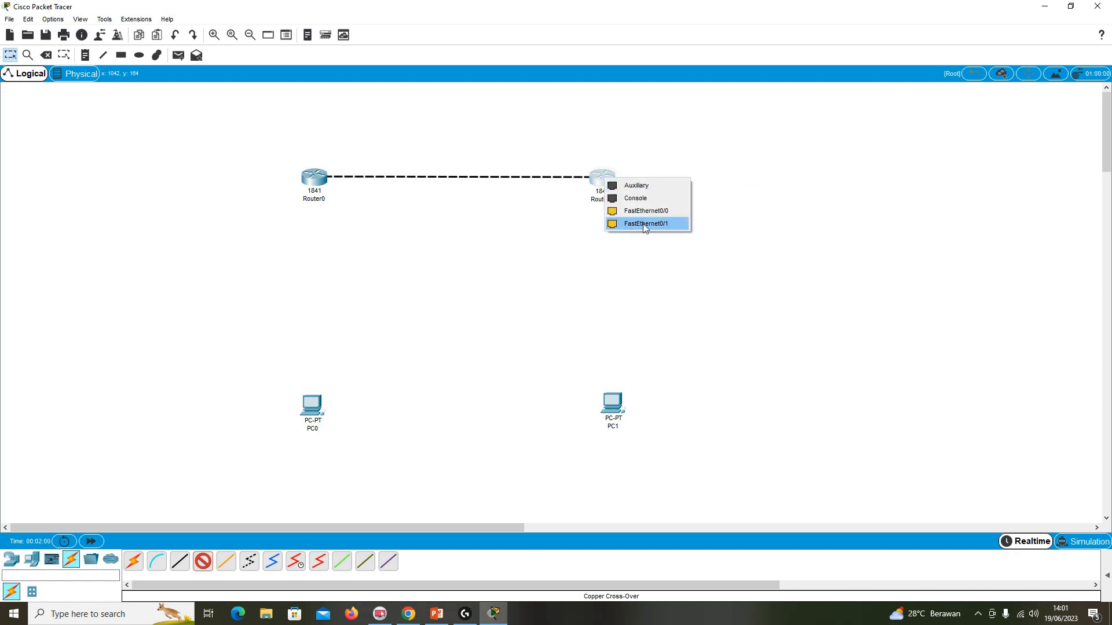
click(676, 224)
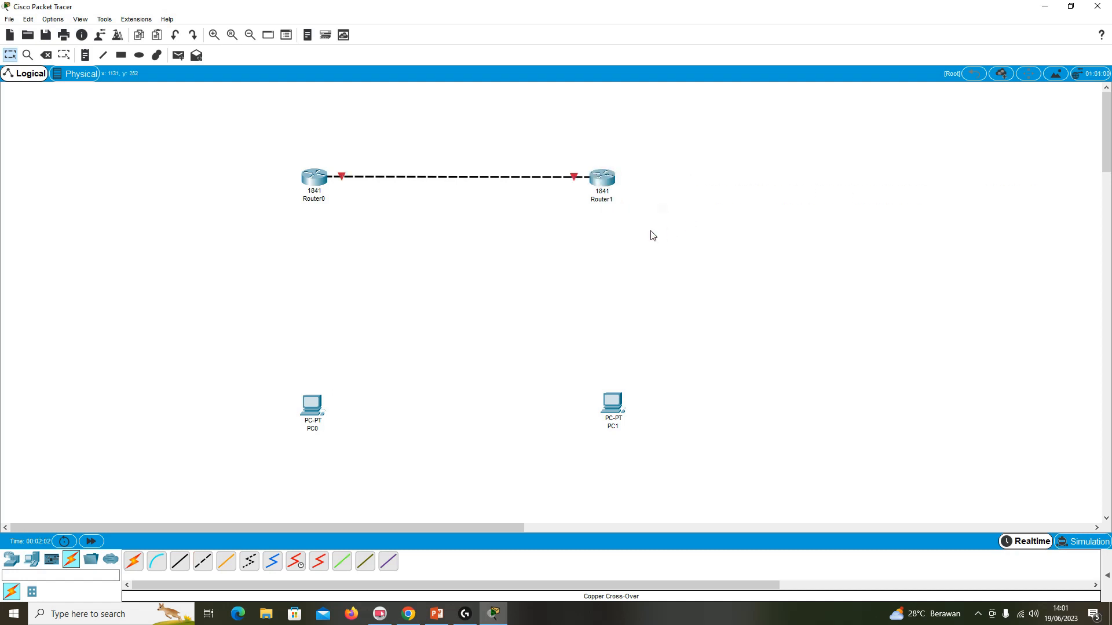
Connect FastEthernet0/0 of Router0 to FastEthernet0 of PC0 with a Copper Cross-Over cable.
click(205, 563)
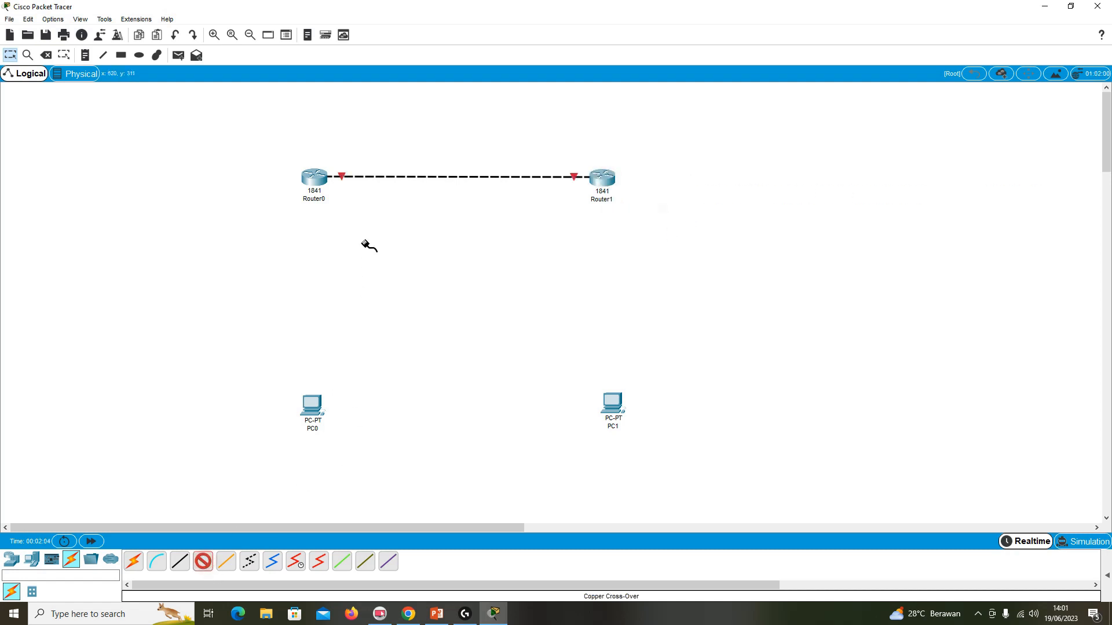
click(317, 183)
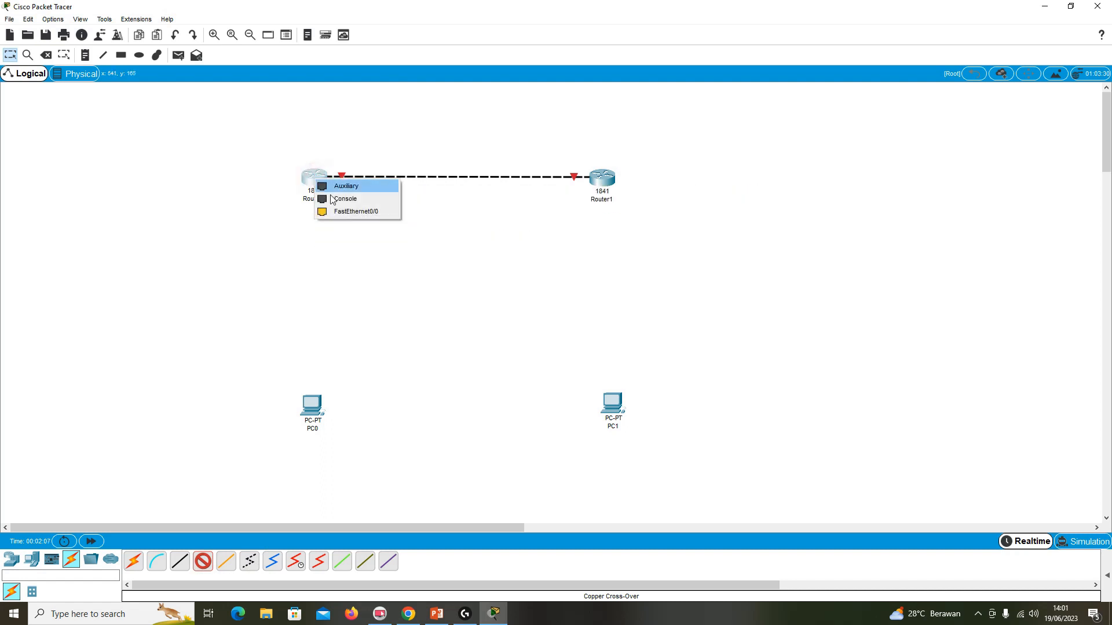
click(381, 212)
click(311, 402)
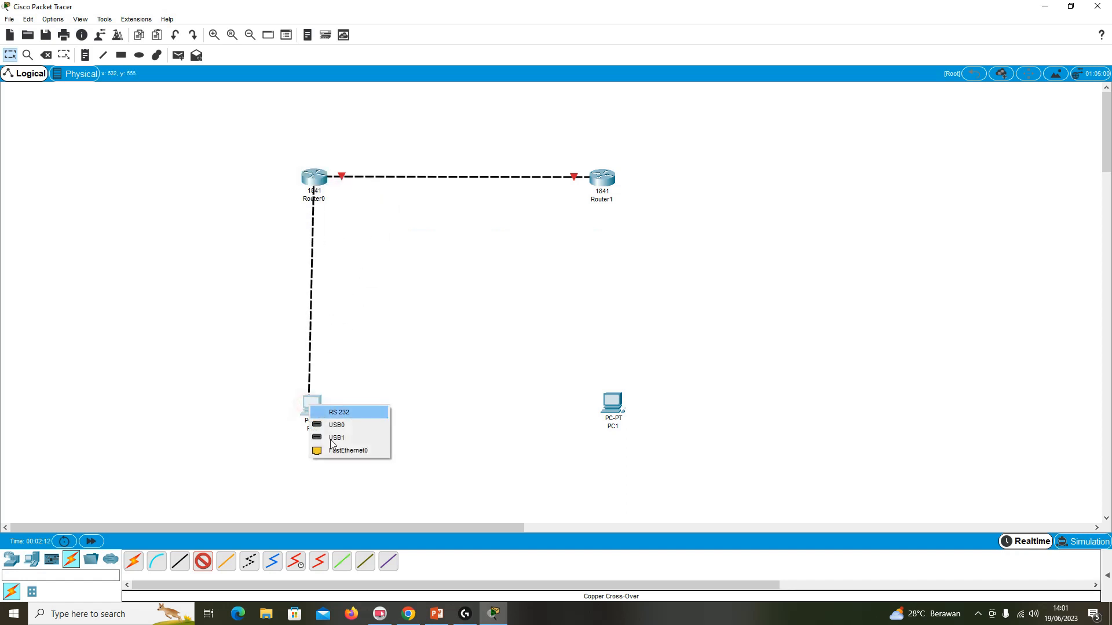
click(370, 450)
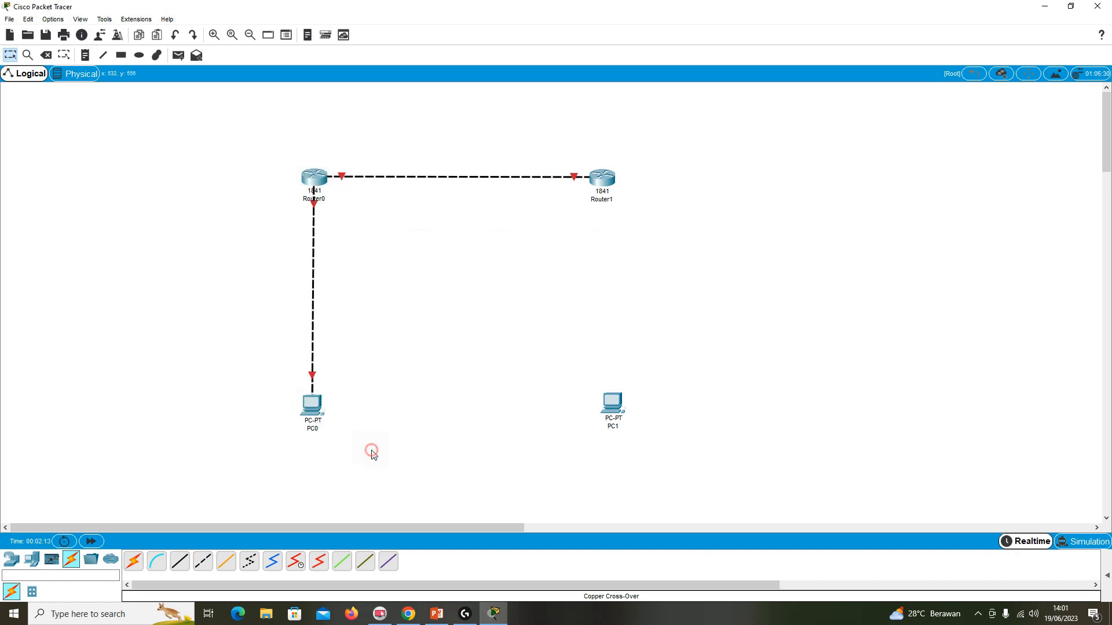
click(316, 408)
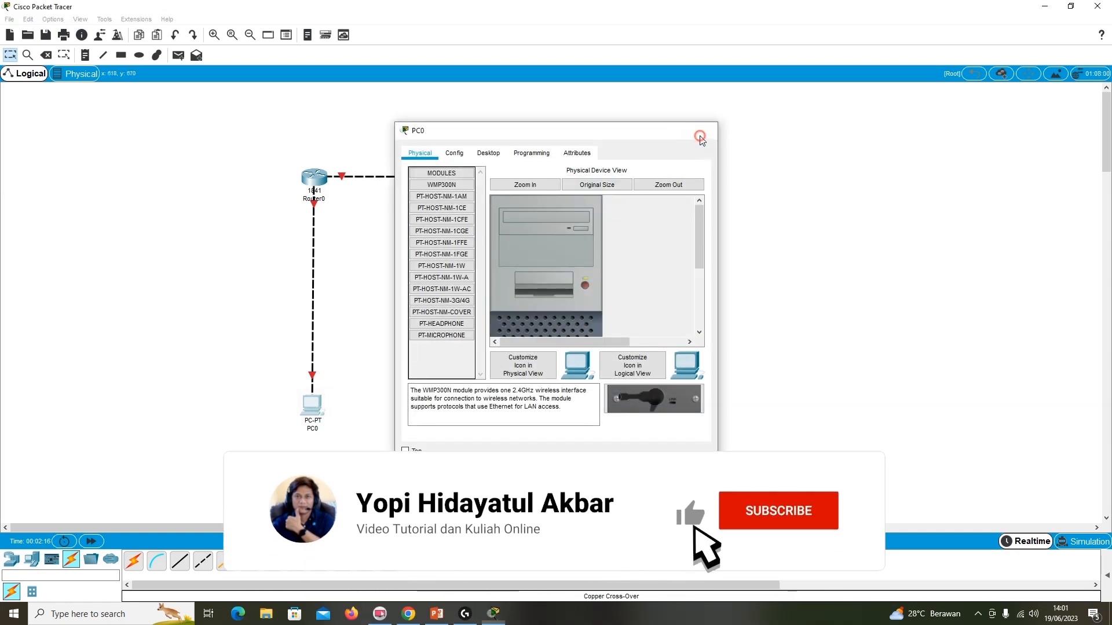
click(702, 139)
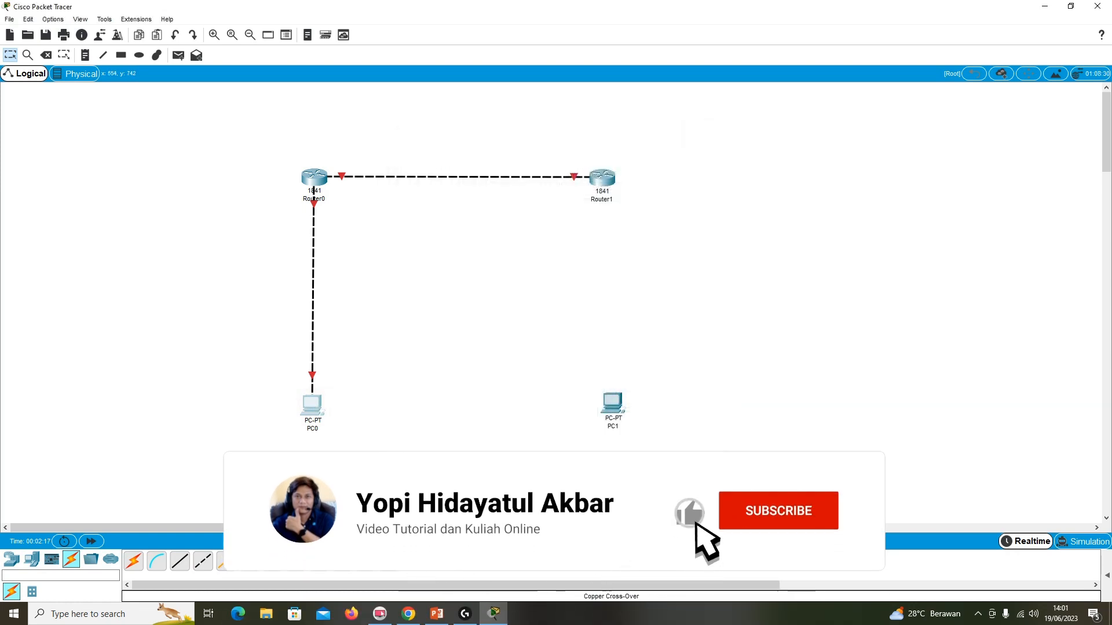
Connect FastEthernet0/0 of Router1 to FastEthernet0 of PC1 with a Copper Cross-Over cable.
click(605, 181)
click(615, 215)
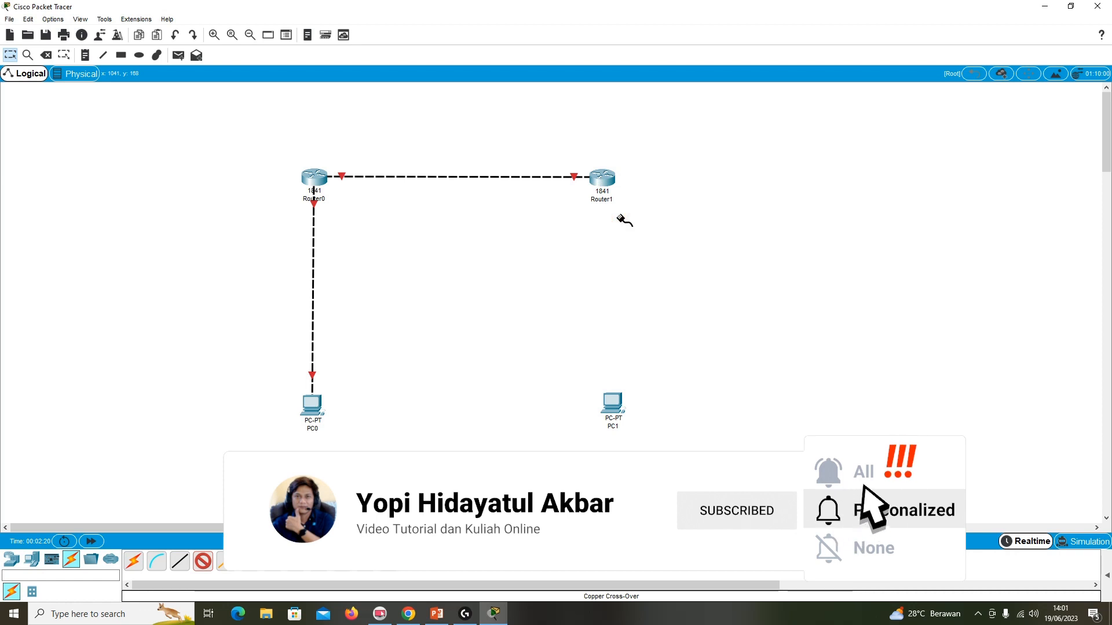
click(612, 401)
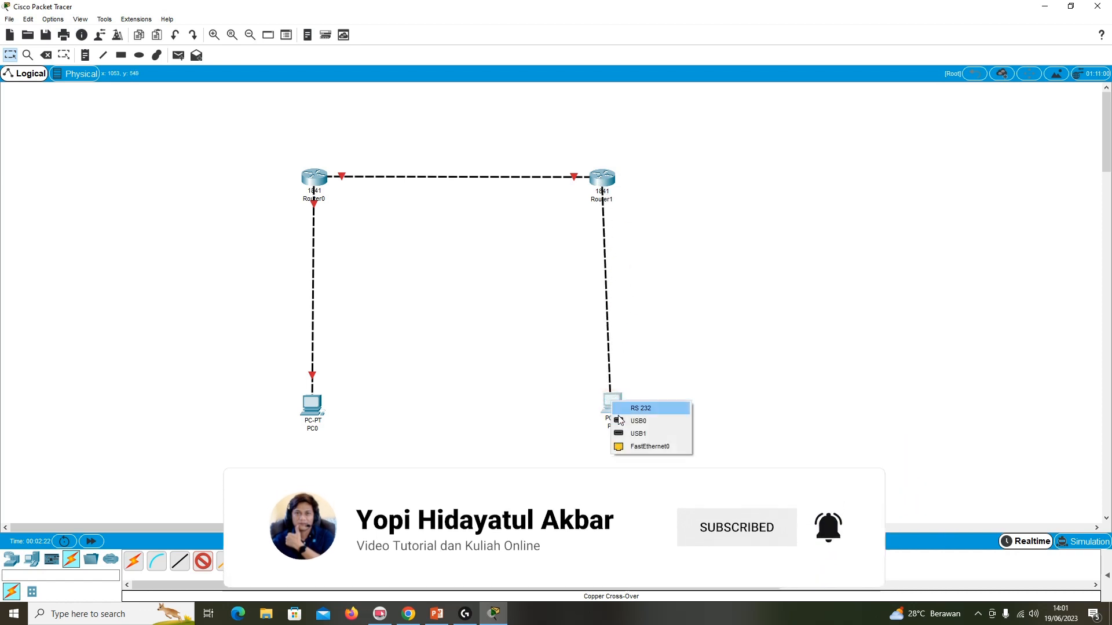
click(629, 446)
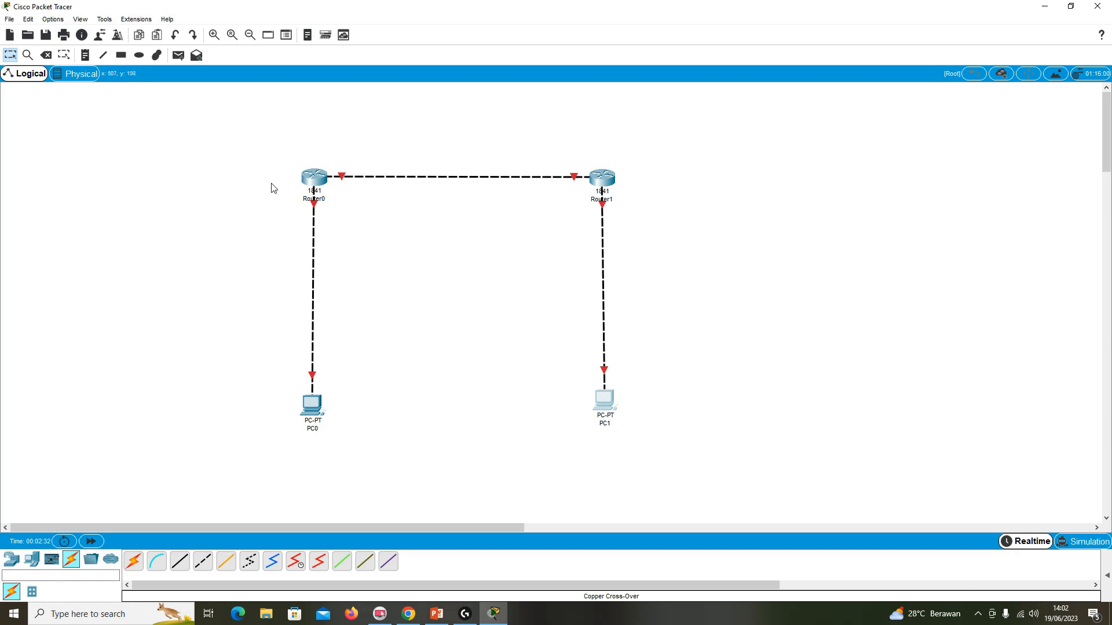
Place a note below PC0 reading "192.168.1.2 /24".
click(85, 56)
click(282, 453)
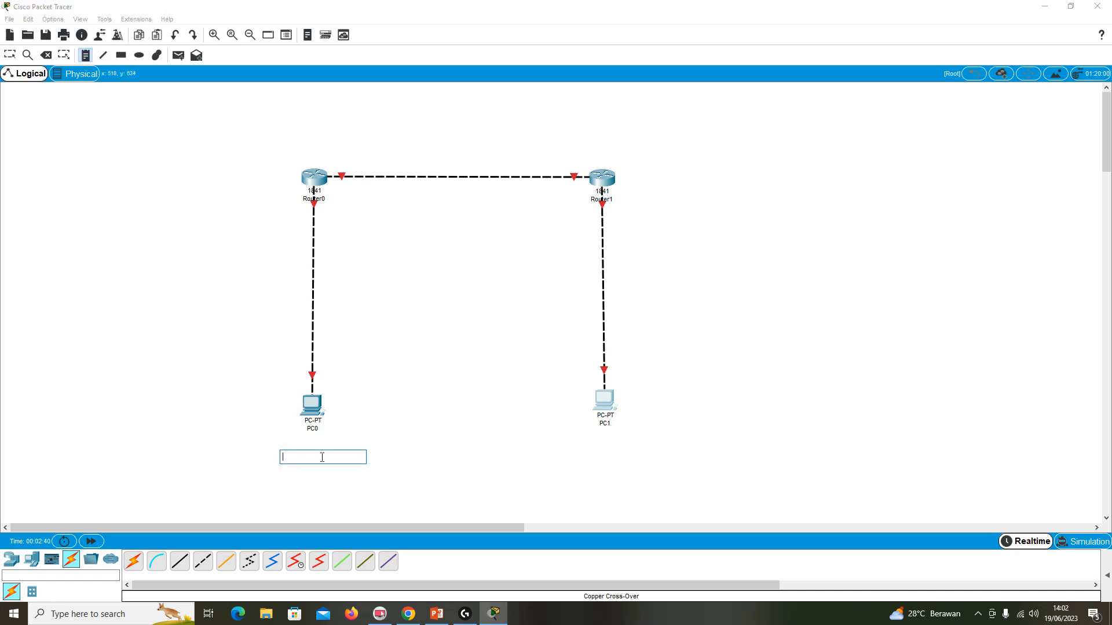
text(192.168.1.2 /24)
Place a note below PC1 reading "172.10.10.10 16".
click(592, 448)
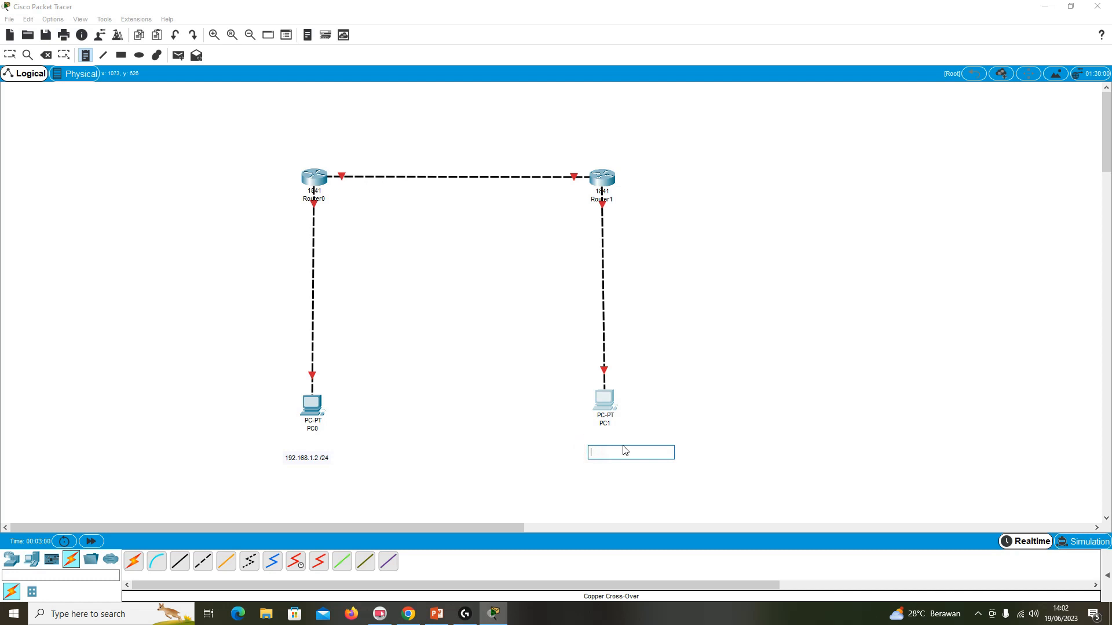
text(172)
text(.10.10)
text(.1 /16)
Add a note left of the Router0–PC0 link reading "Fa 0/0 : 192.168.1.3 /24".
click(200, 260)
text(Fa 0/0)
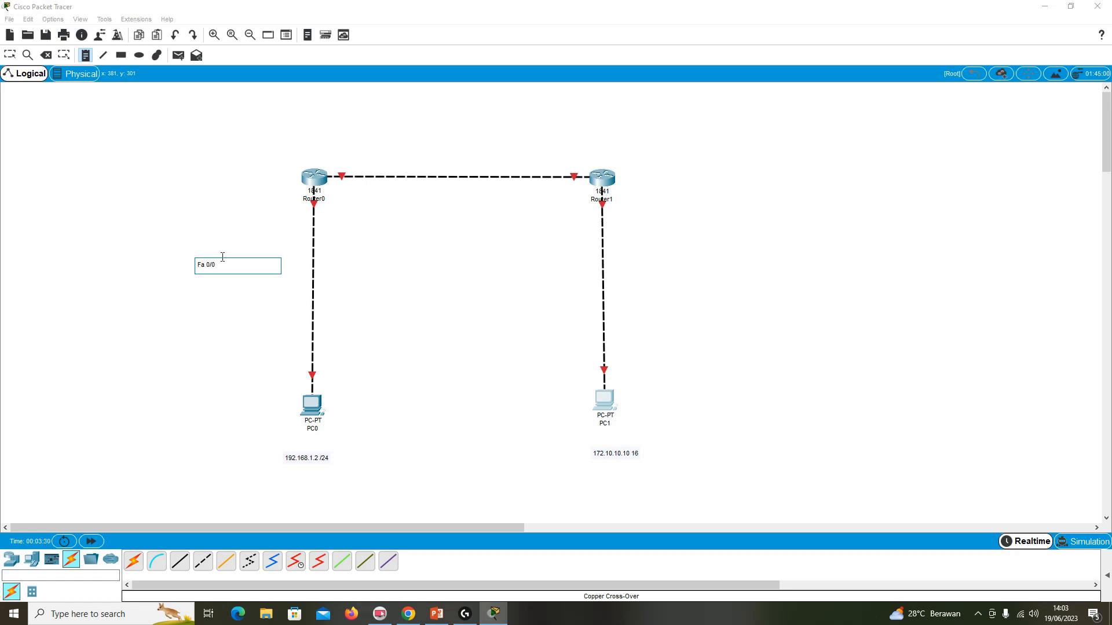
text(: 192.168.1.3 /24)
Add a note below the Fa 0/0 note reading "Subnet Mask : 255.255.255.0".
click(198, 284)
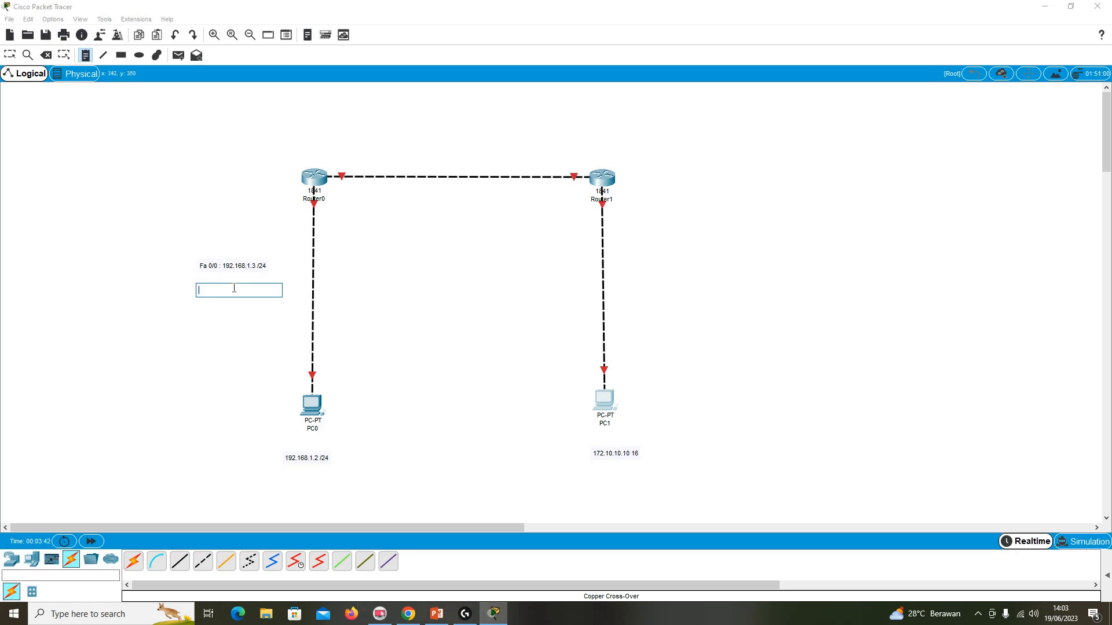
text(Subnet Mask: 255.255.25)
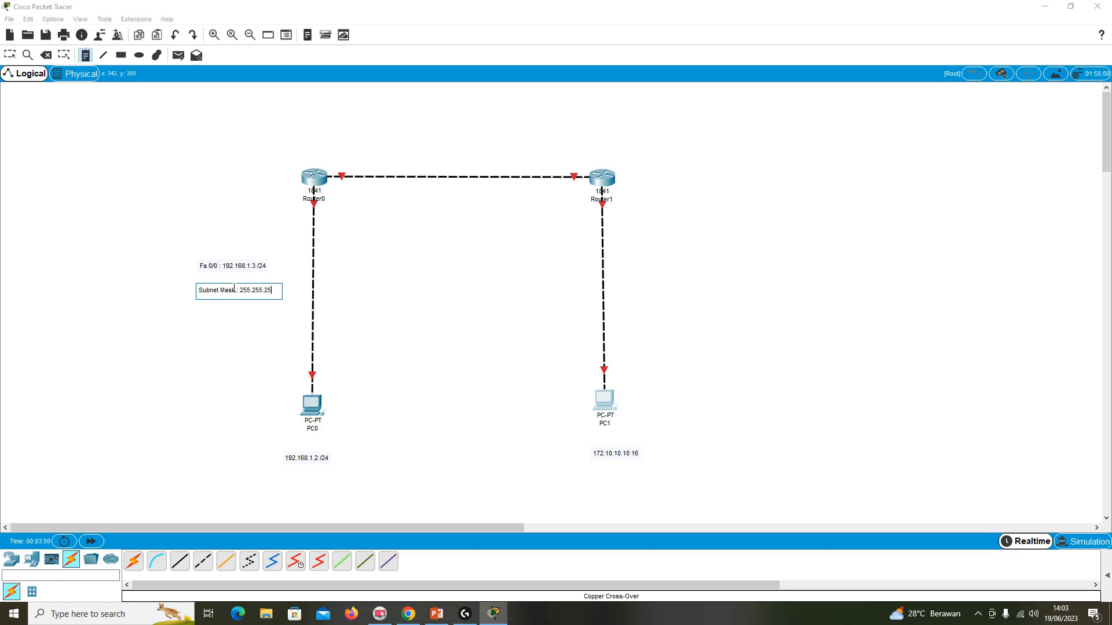
text(5.0)
Add a note below the subnet mask note reading "Default Gateway : 192.168.1.3".
click(201, 318)
text(Ga)
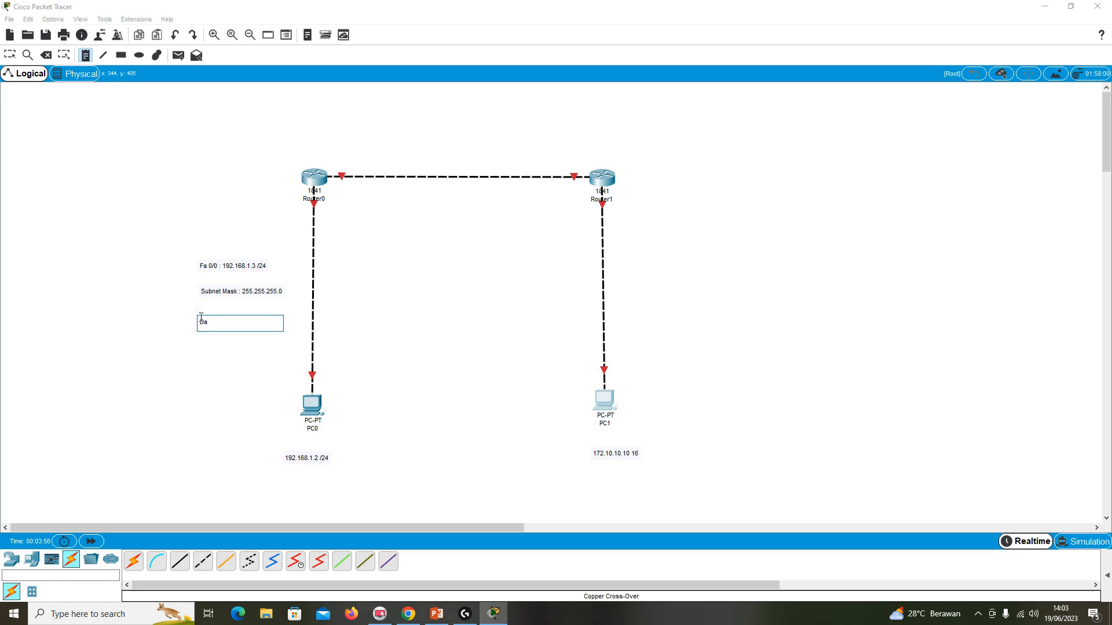
text(efault)
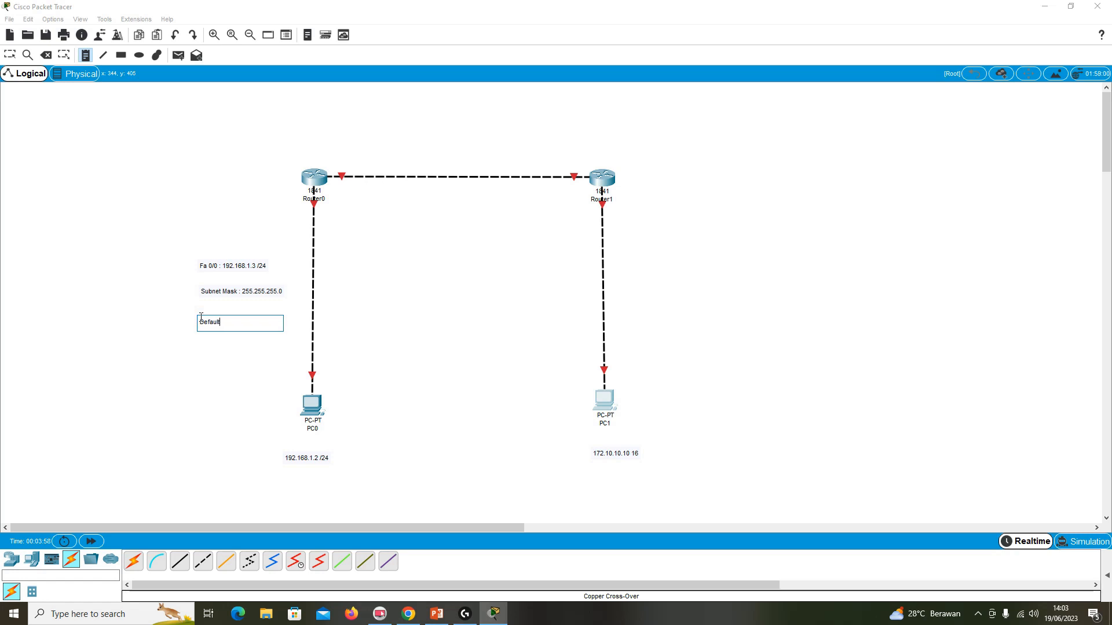
text( gateway)
key(BackSpace)
text(Gateway)
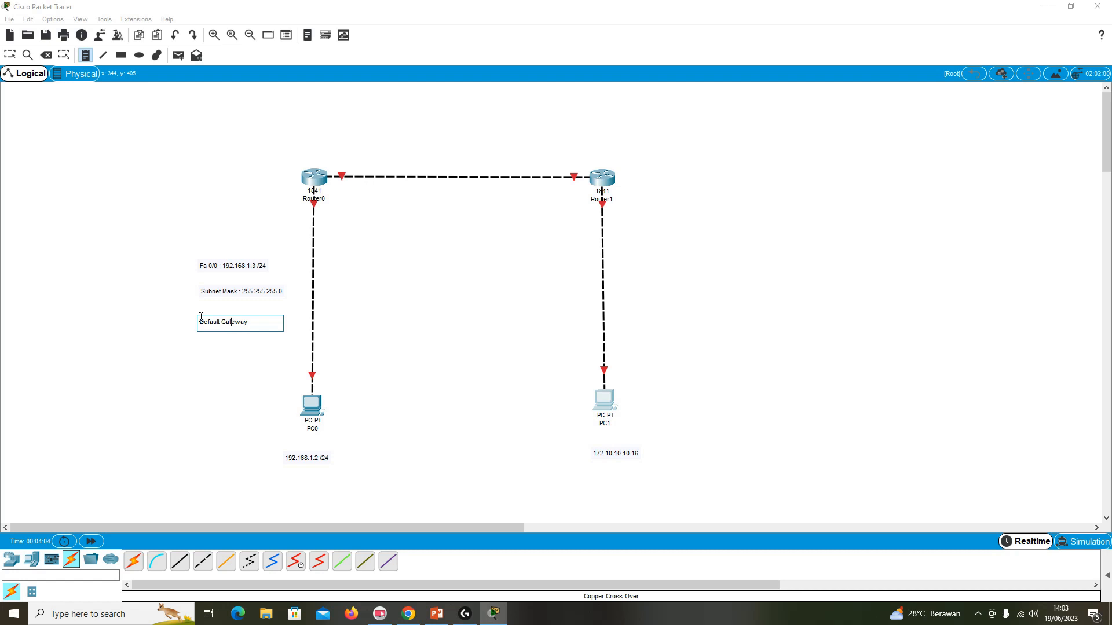
text( : 192.168.1.3)
click(172, 311)
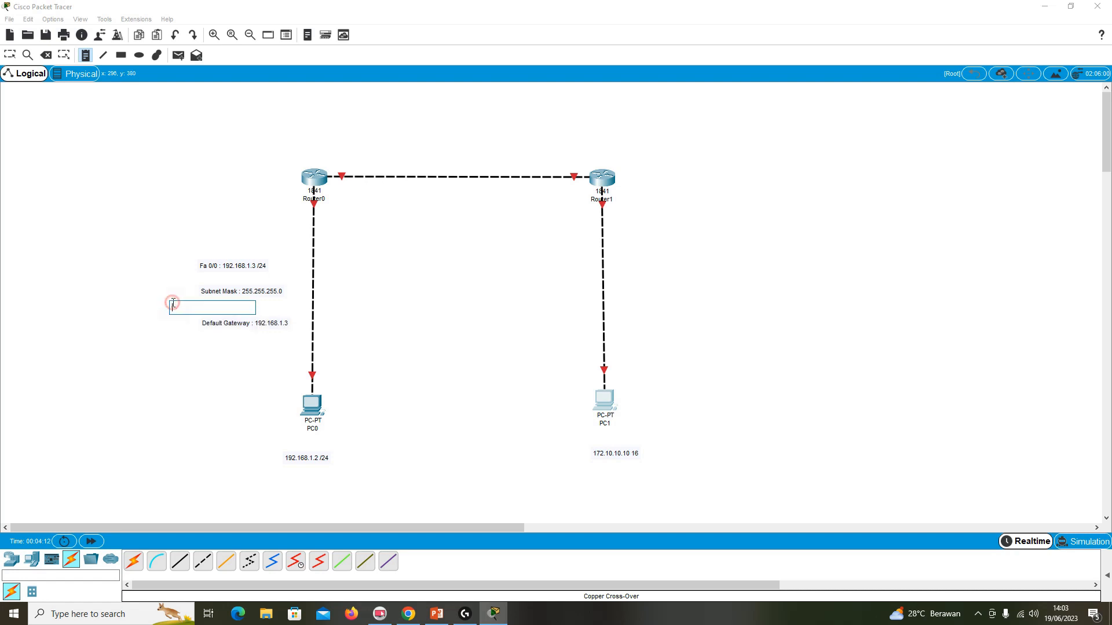
Move the notes beside the Router0–PC0 link into a left-aligned, evenly spaced stack.
click(12, 54)
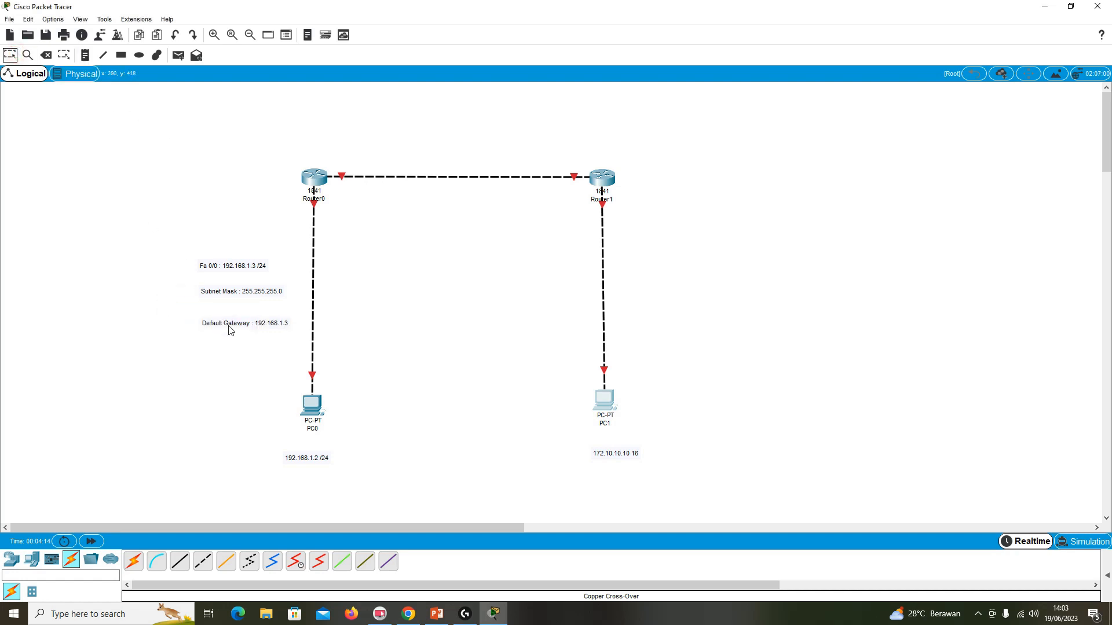
drag(220, 272, 233, 281)
drag(229, 324, 234, 306)
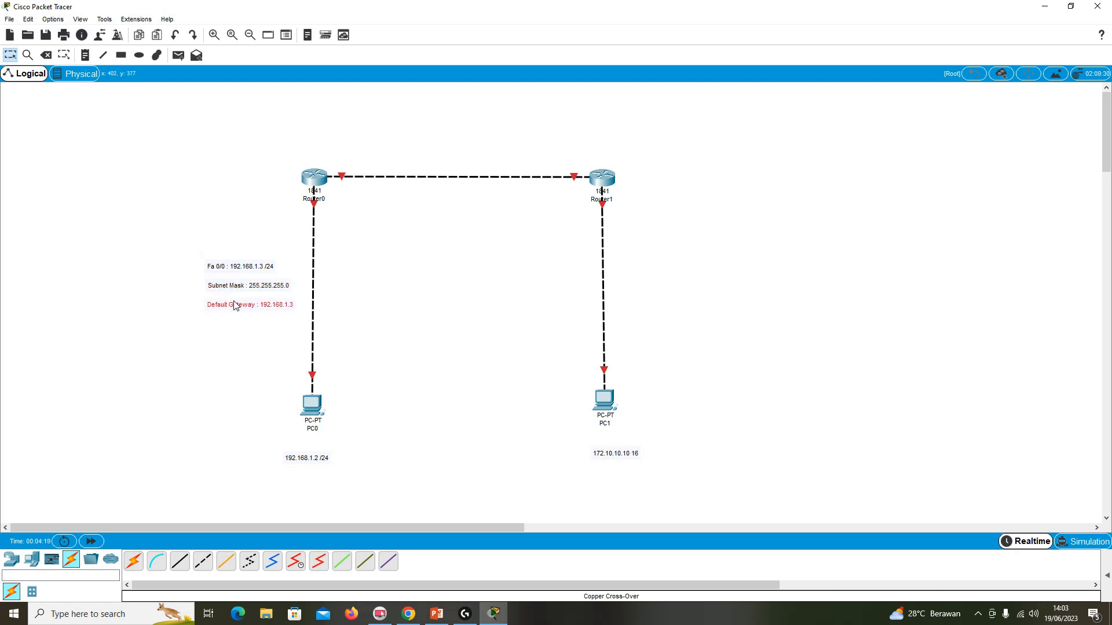
click(223, 243)
Add a note right of the Router1–PC1 link reading "Fa 0/0 : 172.10.10.20 /16".
click(85, 55)
click(633, 254)
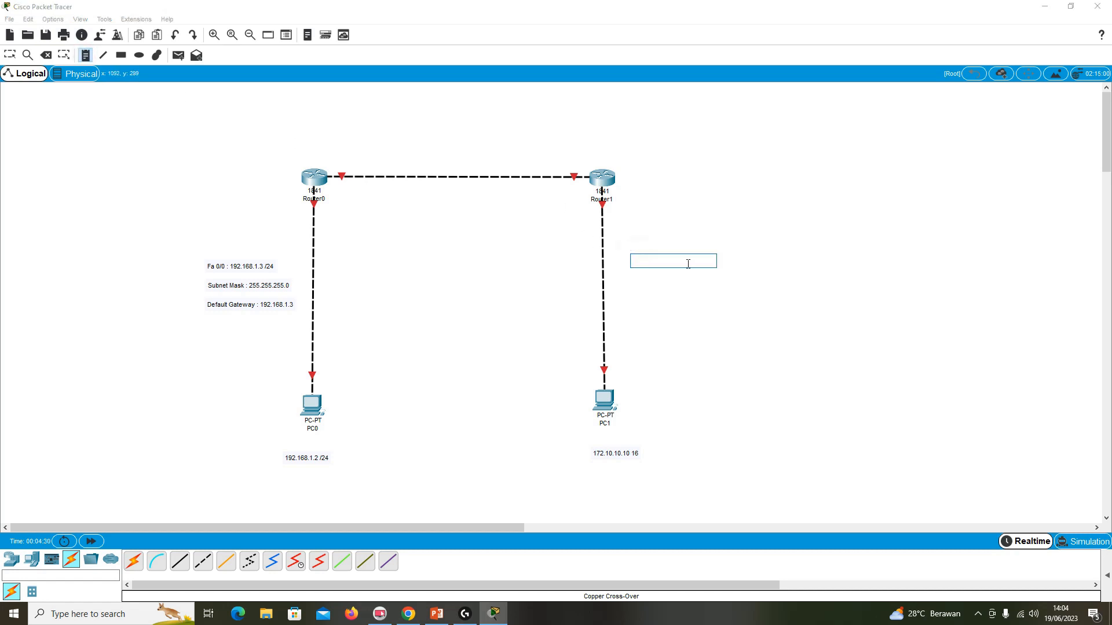
text(Fa 0/0 : 172.10.10.30)
Add a note below the Router1 Fa 0/0 note reading "Subnet Mask : 255.255.0.0".
click(633, 279)
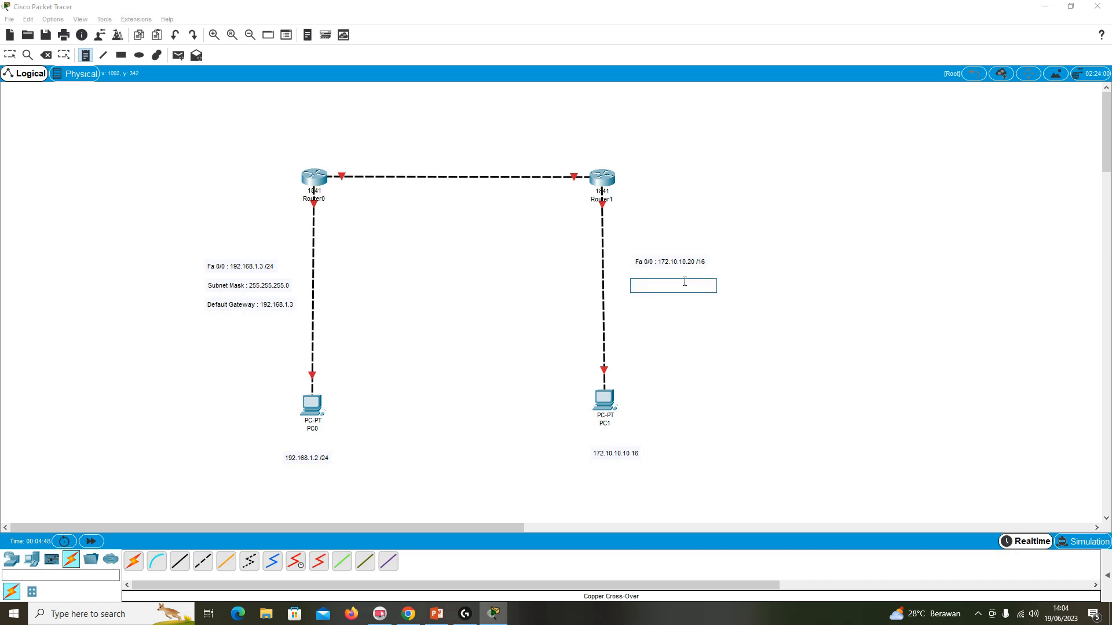
text(Subnet Mask : 255.2)
text(55.0.0)
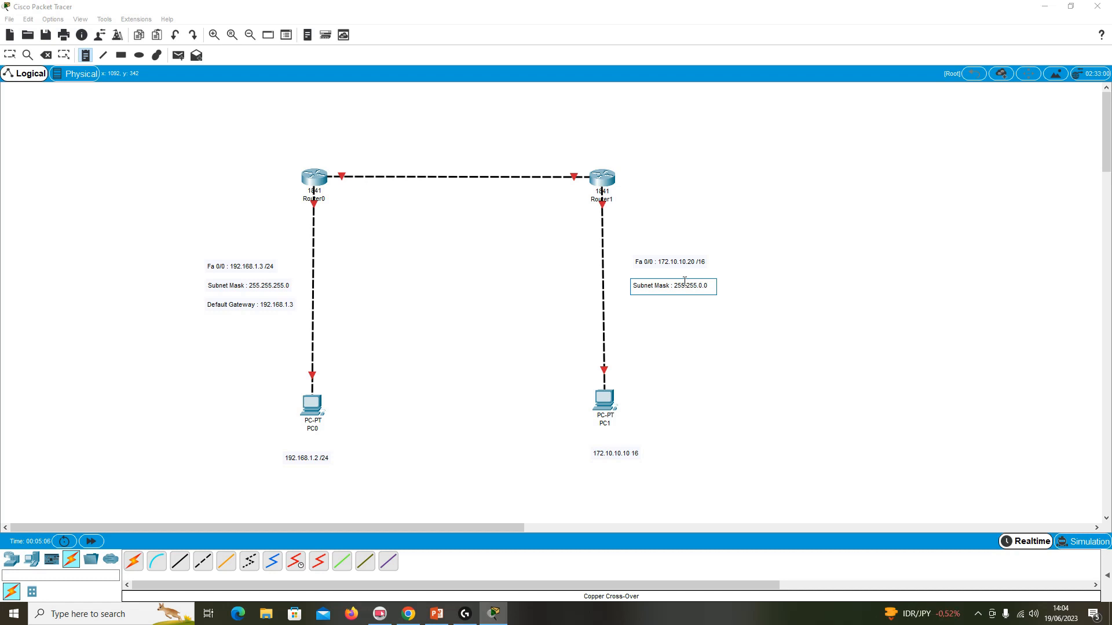
Add a note below Router1's subnet mask note reading "Default Gateway : 172.10.10.20".
click(651, 302)
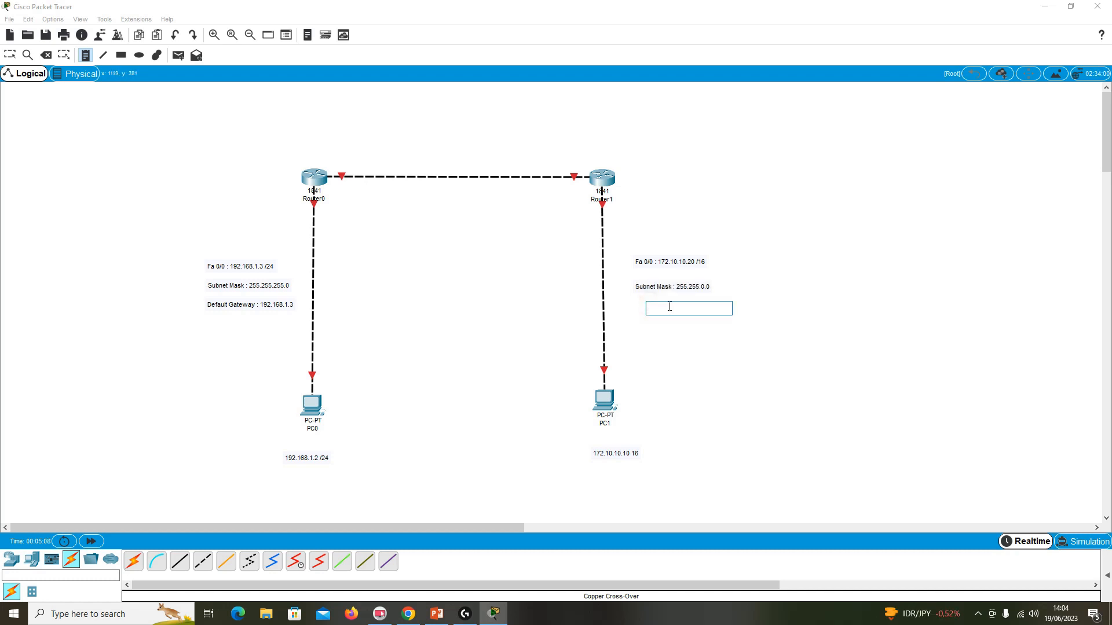
text(Default Gateway : 172.10.10.20)
click(741, 352)
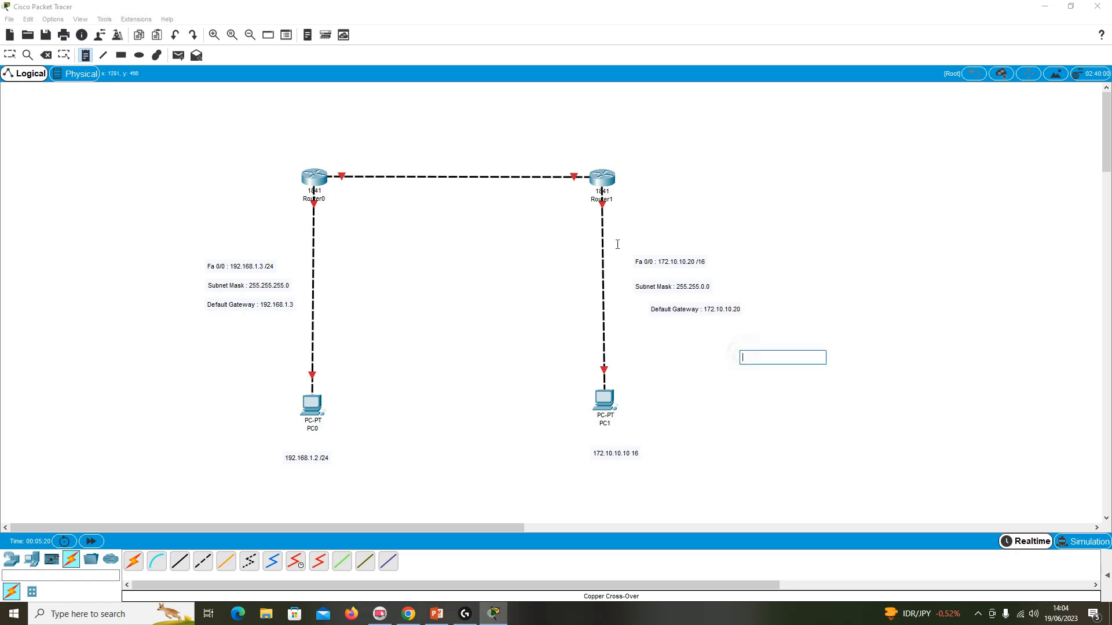
Move the notes beside the Router1–PC1 link into a left-aligned, evenly spaced stack.
click(10, 55)
drag(676, 314, 660, 313)
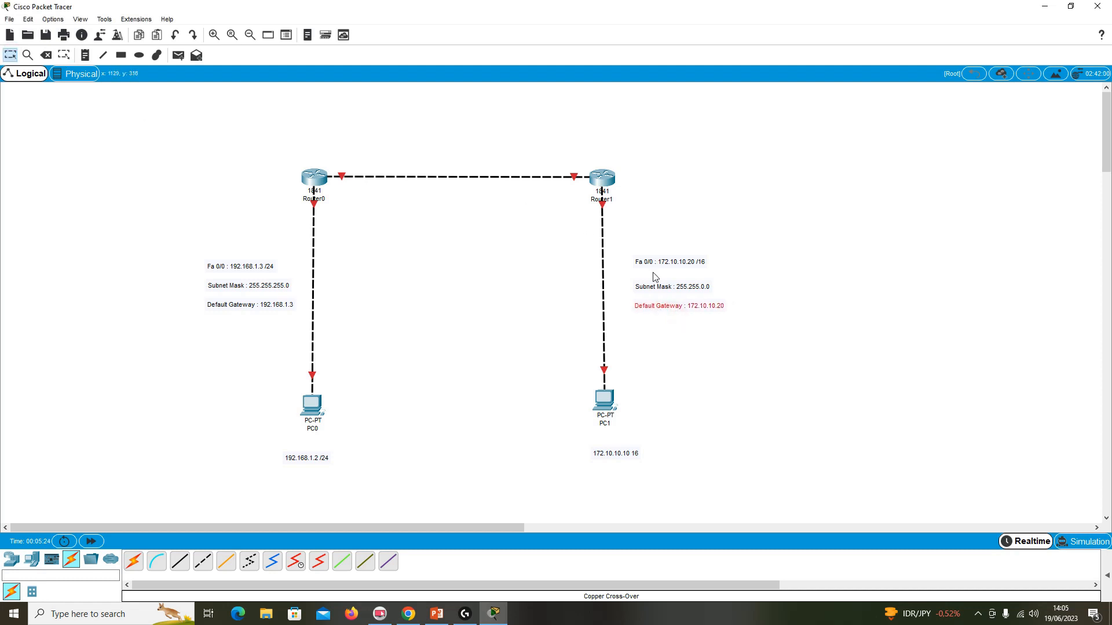
drag(649, 258, 651, 273)
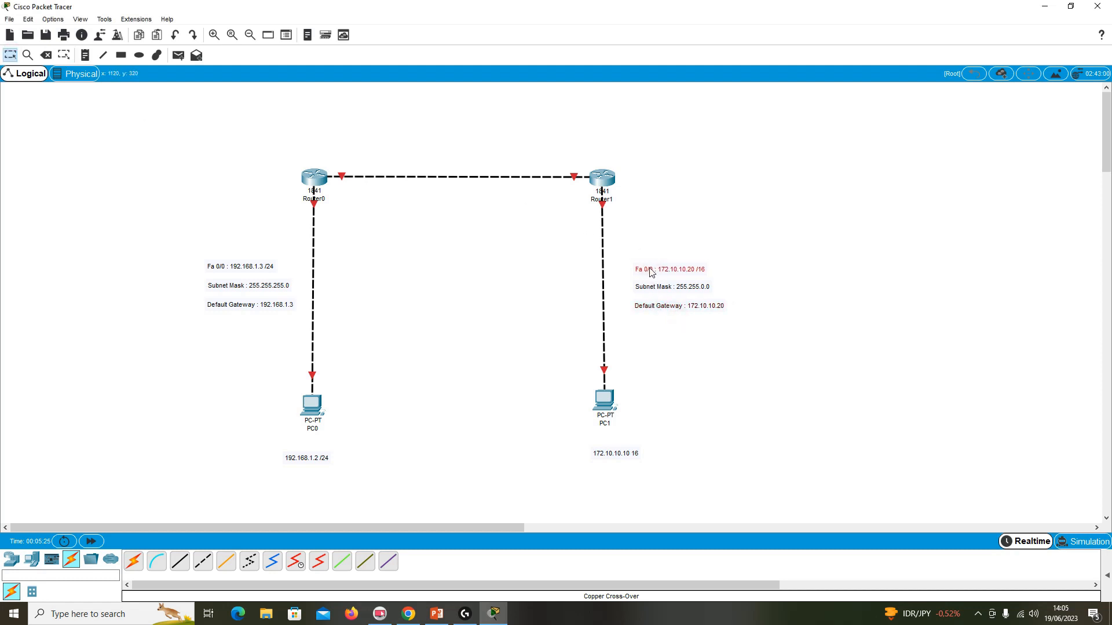
click(670, 216)
Add a note above Router0 reading "Fa 0/1 : 192.168.0.1 /30".
mouse_move(316, 237)
mouse_move(363, 181)
click(85, 55)
click(350, 132)
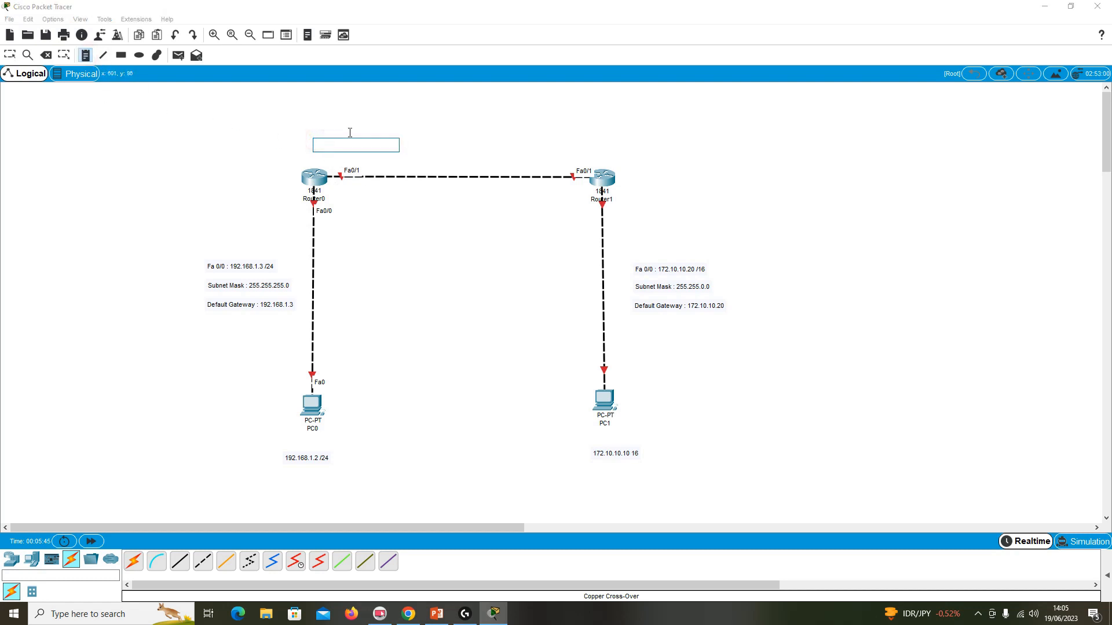
text(Fa 0/1)
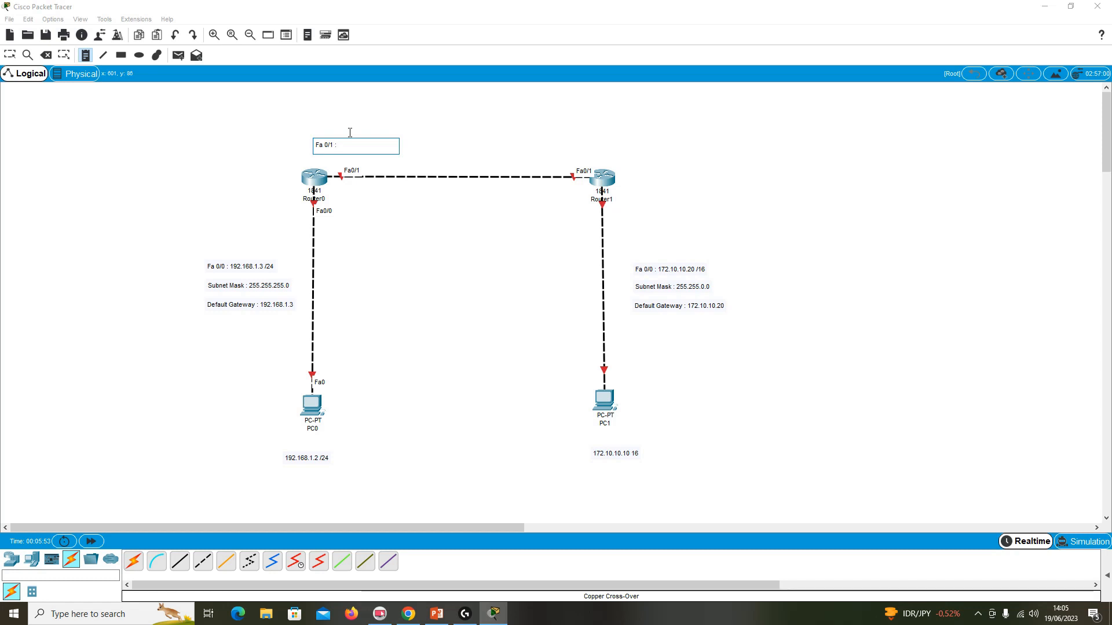
text(: 192.)
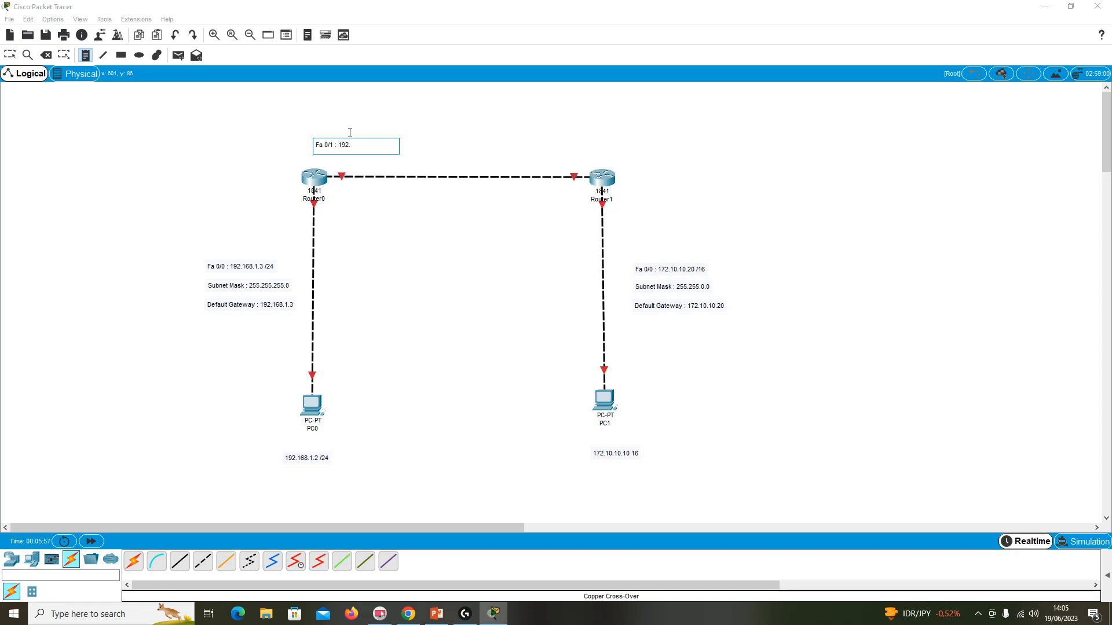
text(168.0.1 /30)
Add a note above Router1 reading "Fa 0/1 : 192.168.0.2 /30".
click(580, 150)
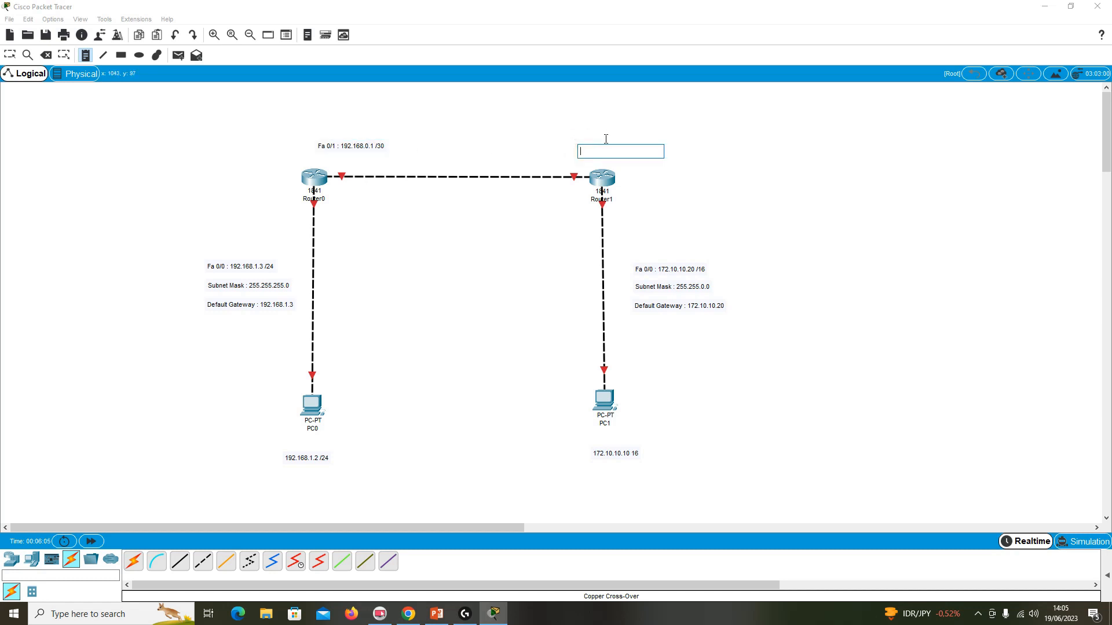
text(Fa 0/1 : 192.168.0.2 /30)
Reposition the two Fa 0/1 notes so each sits directly above its router at a similar height.
click(10, 55)
drag(353, 139, 318, 142)
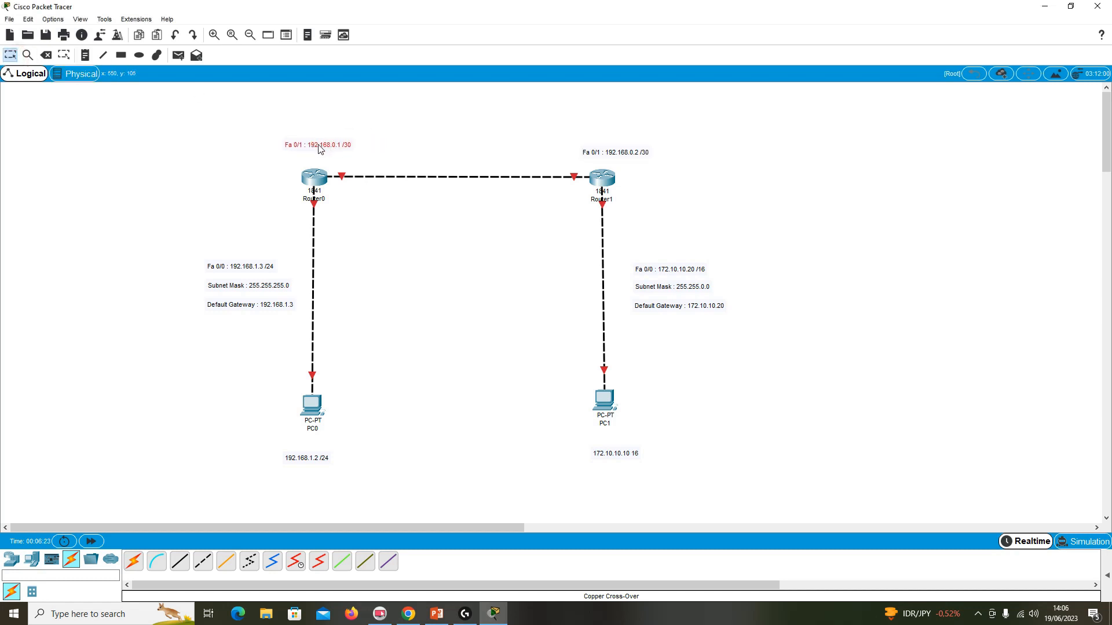
drag(600, 157, 601, 154)
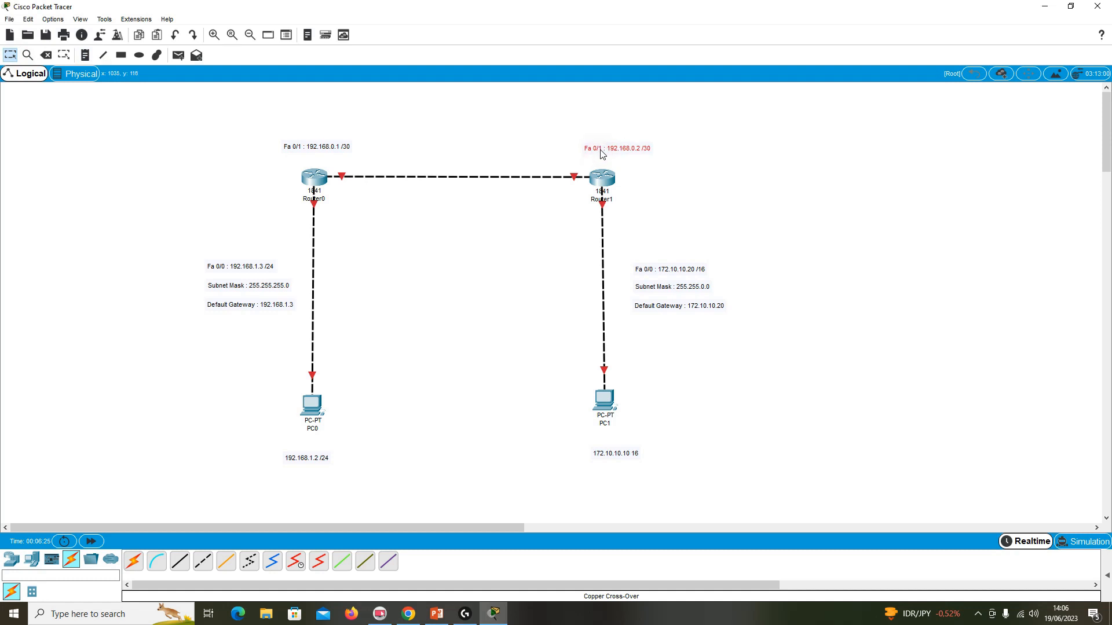
click(764, 248)
mouse_move(604, 405)
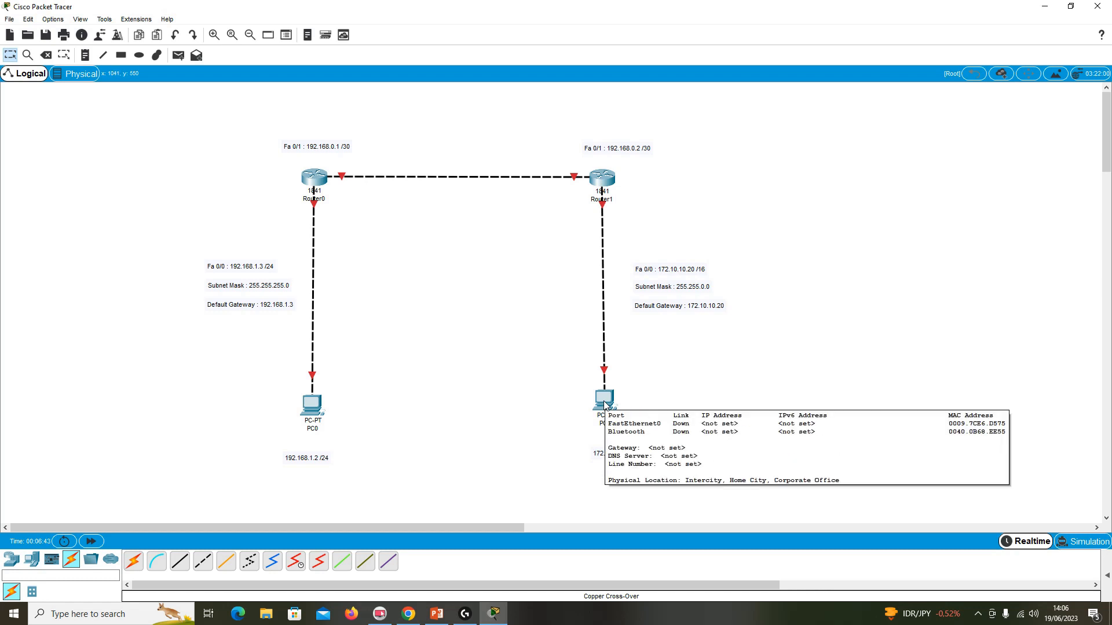
mouse_move(314, 403)
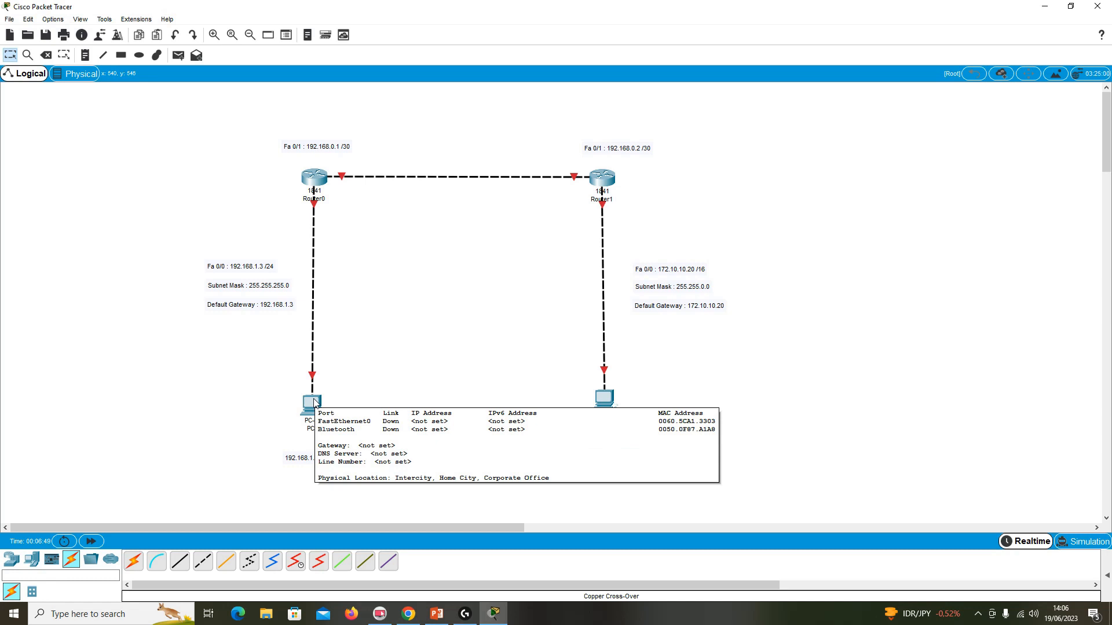
click(314, 402)
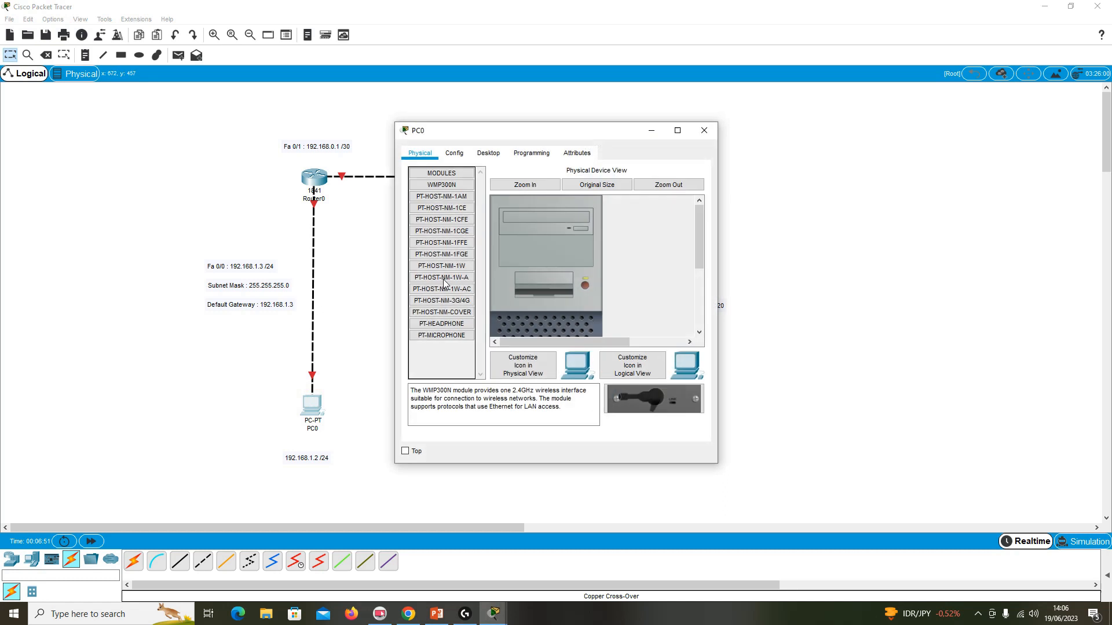
click(486, 156)
click(447, 189)
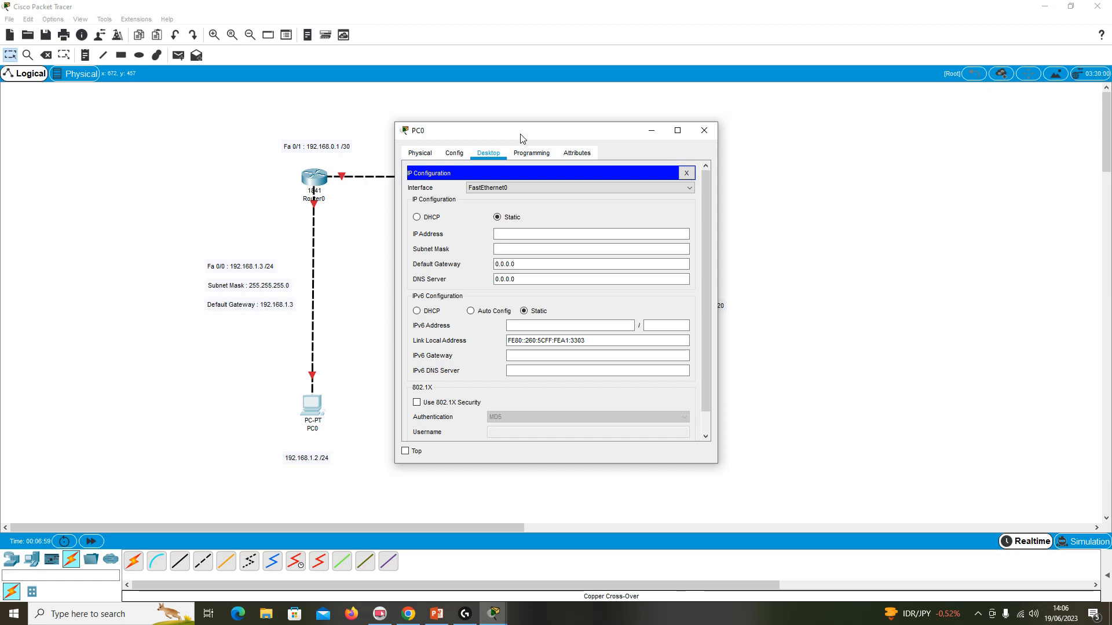
drag(462, 138, 734, 147)
key(super+Right)
mouse_move(754, 12)
mouse_down()
mouse_move(853, 78)
mouse_move(792, 71)
mouse_move(758, 11)
mouse_up()
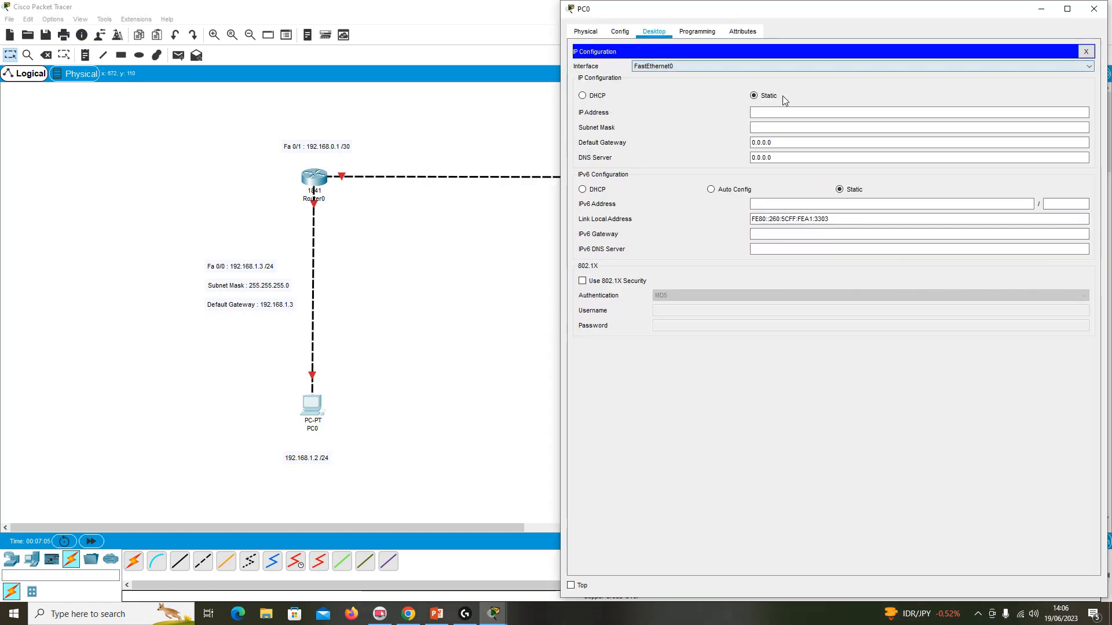
click(978, 613)
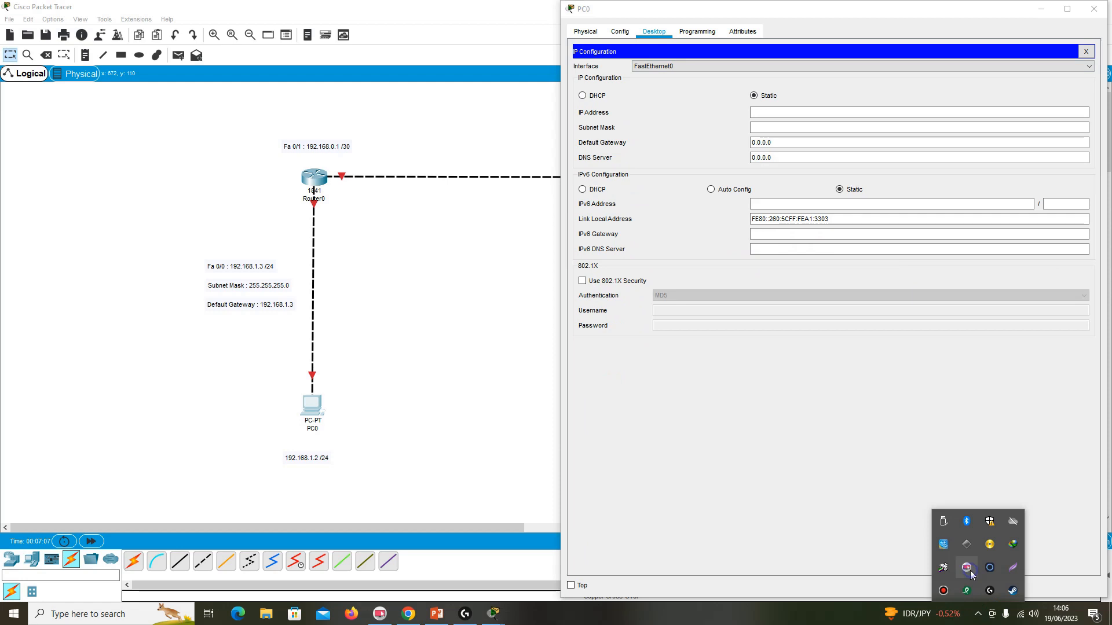
right_click(970, 570)
mouse_move(950, 554)
click(1013, 238)
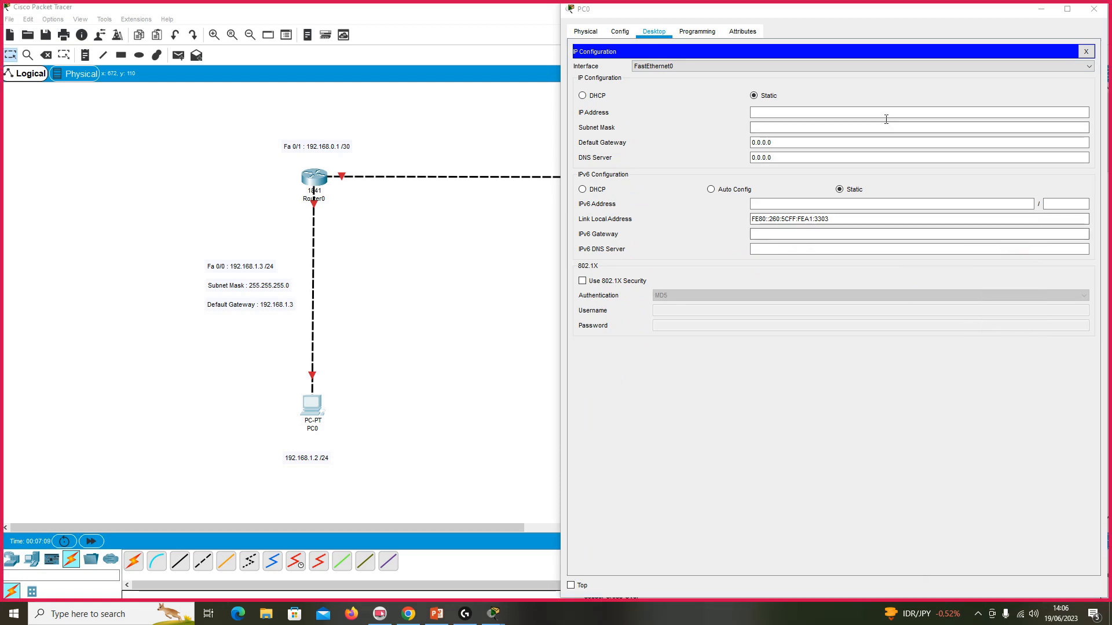
click(1093, 9)
Open PC0's IP configuration beside the topology and set its static IP address to 192.168.1.2.
click(321, 407)
drag(519, 141, 857, 147)
click(774, 196)
click(839, 241)
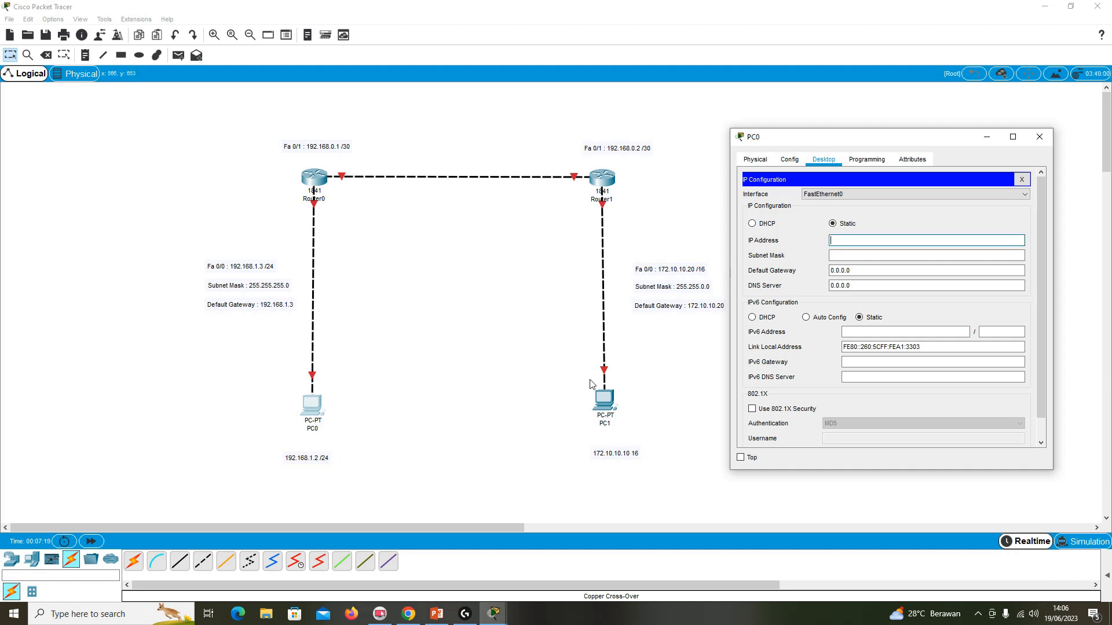
text(192.168.1)
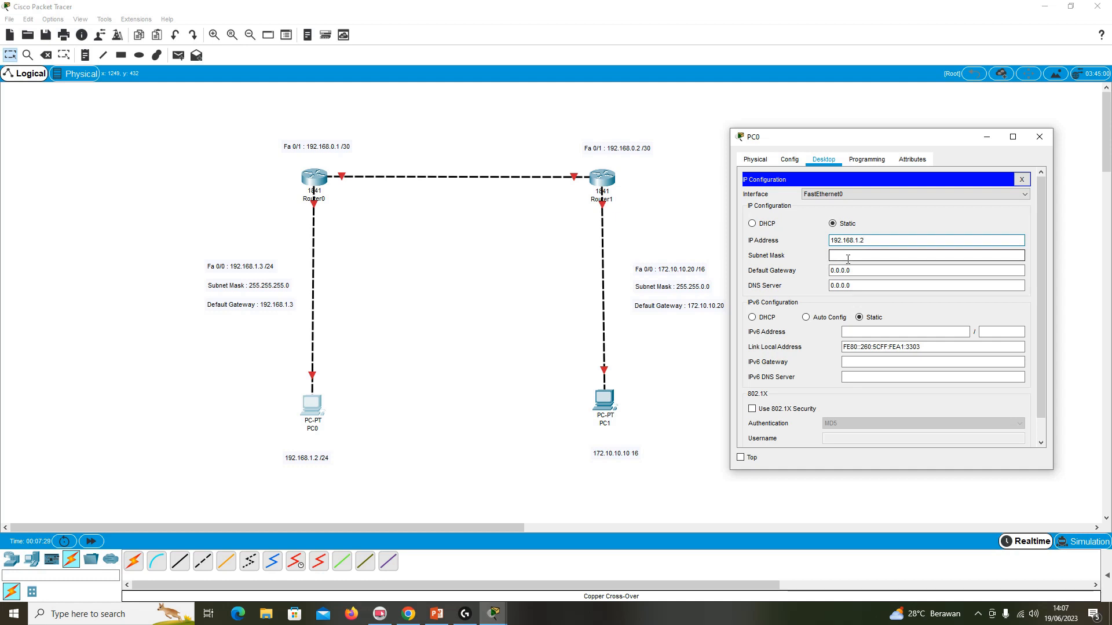
text(.2)
Fill in PC0's subnet mask as 255.255.255.0, checking it against the IP class table in the PowerPoint slides.
click(850, 259)
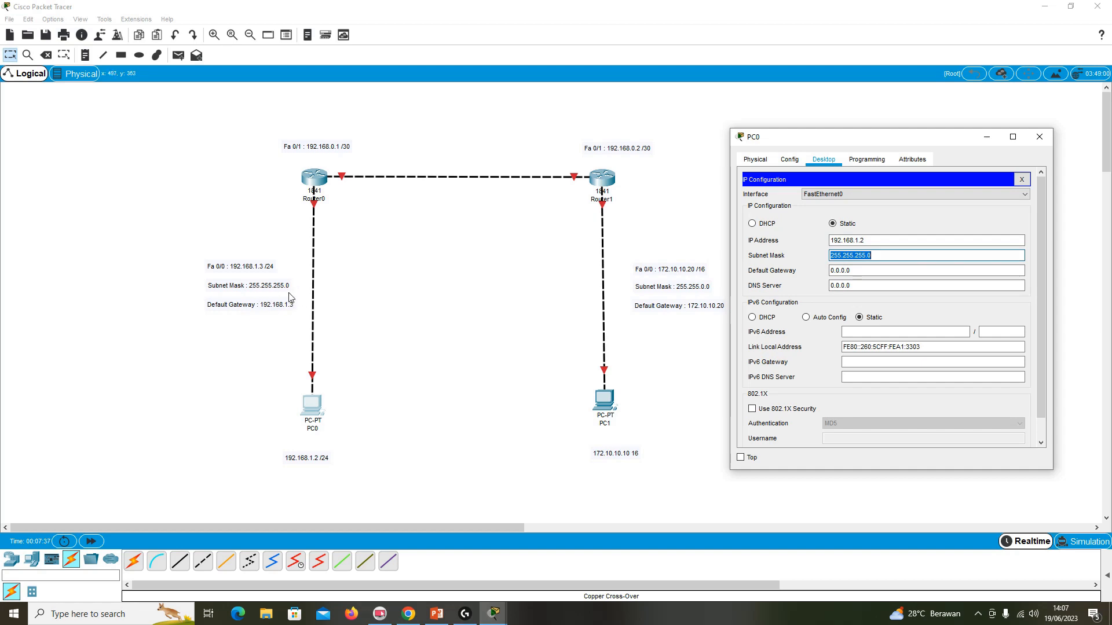
click(437, 614)
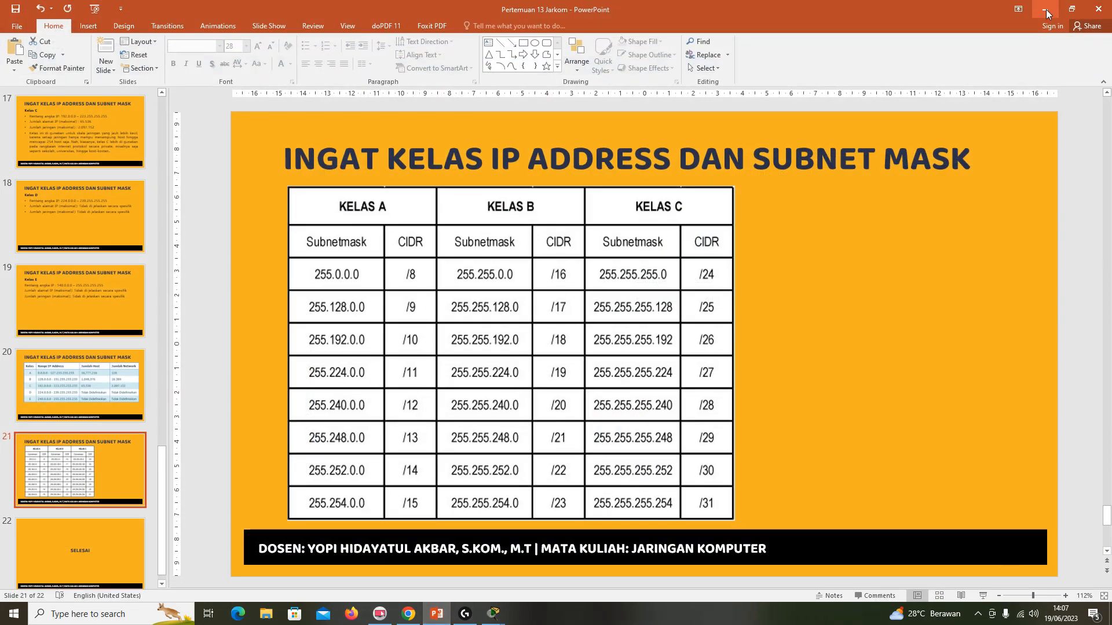
key(alt+Tab)
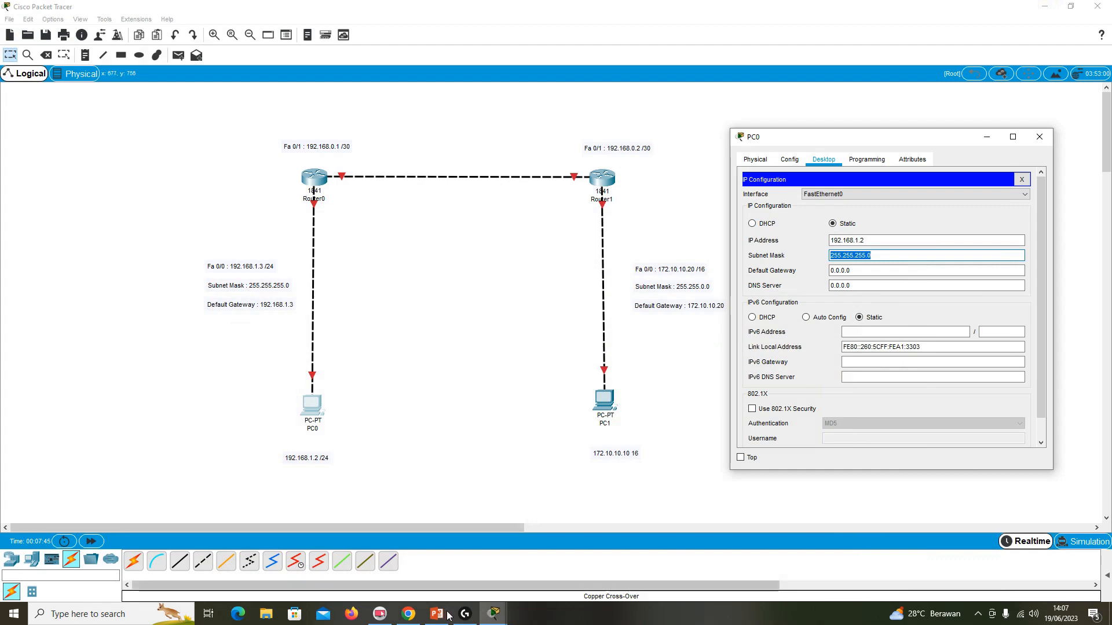
key(alt+Tab)
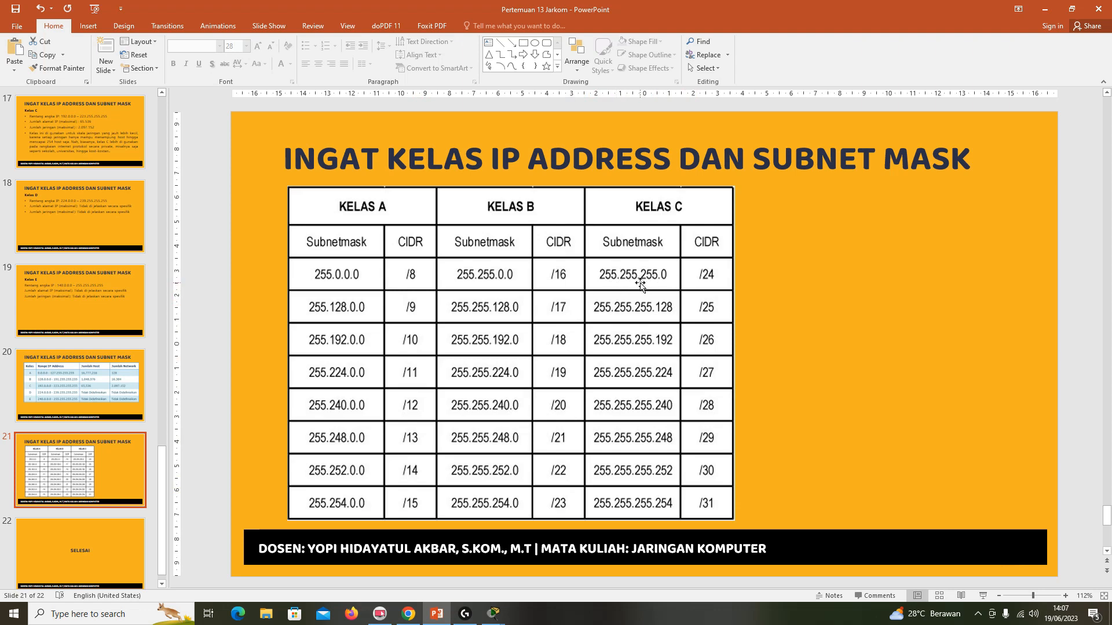
click(1045, 9)
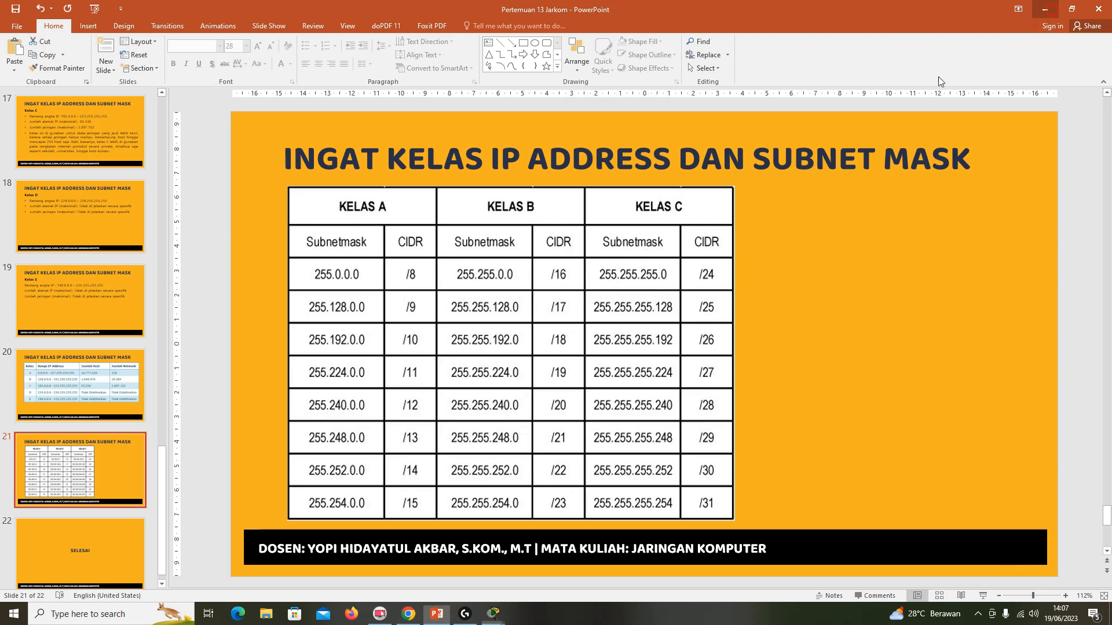
Set PC0's default gateway to 192.168.1.3.
key(Tab)
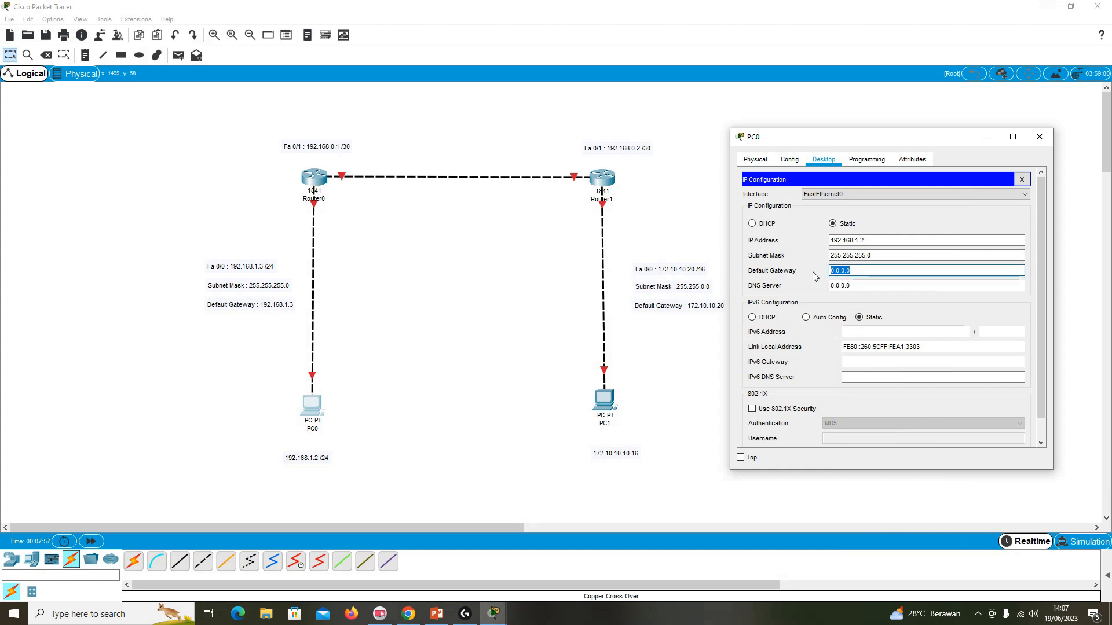
text(192.168.1.3)
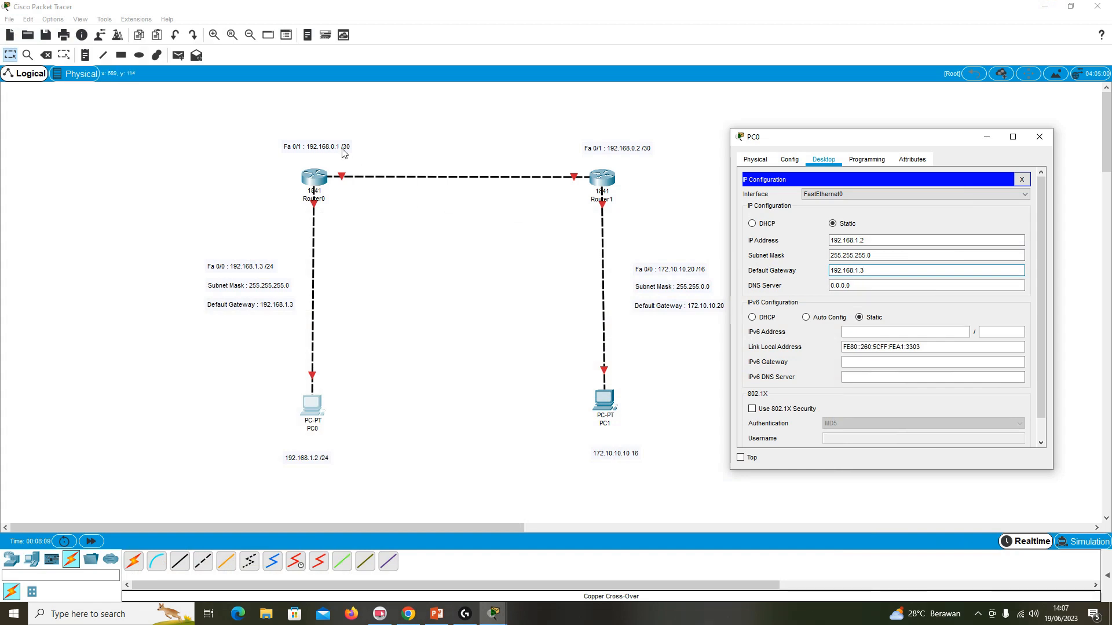
Review the subnet mask table in PowerPoint again, and close PC0's IP configuration and device window.
click(437, 613)
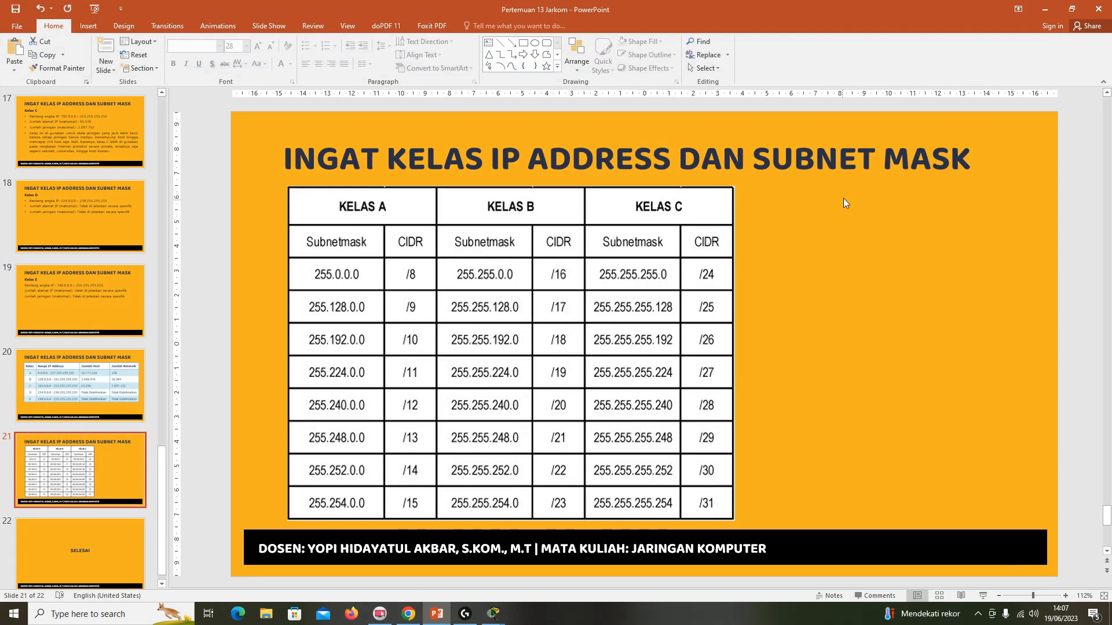
click(1038, 12)
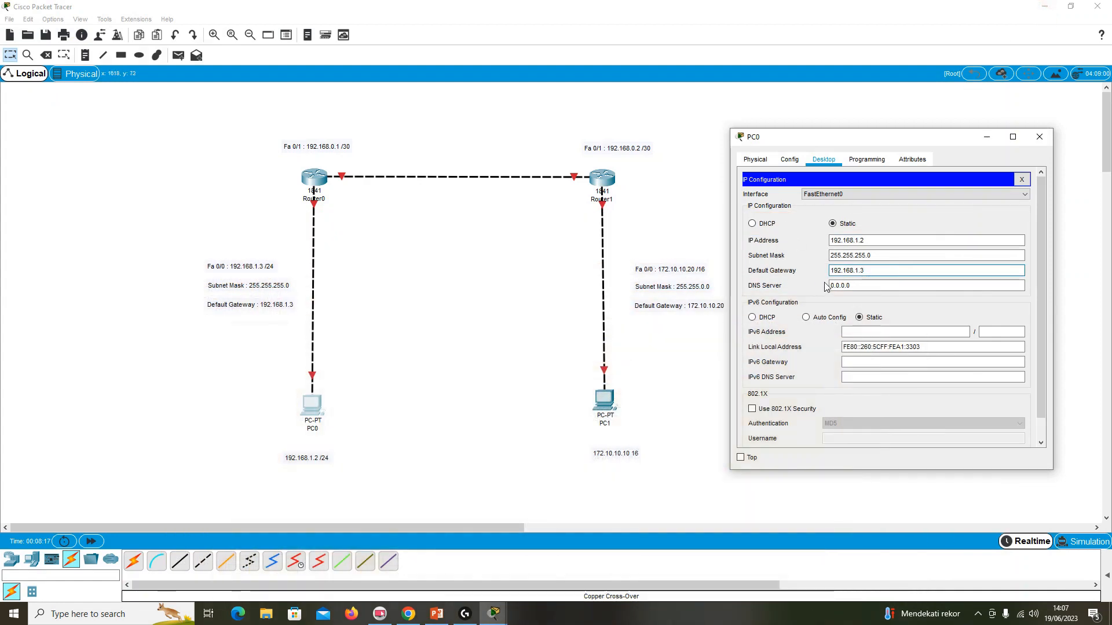
click(1019, 178)
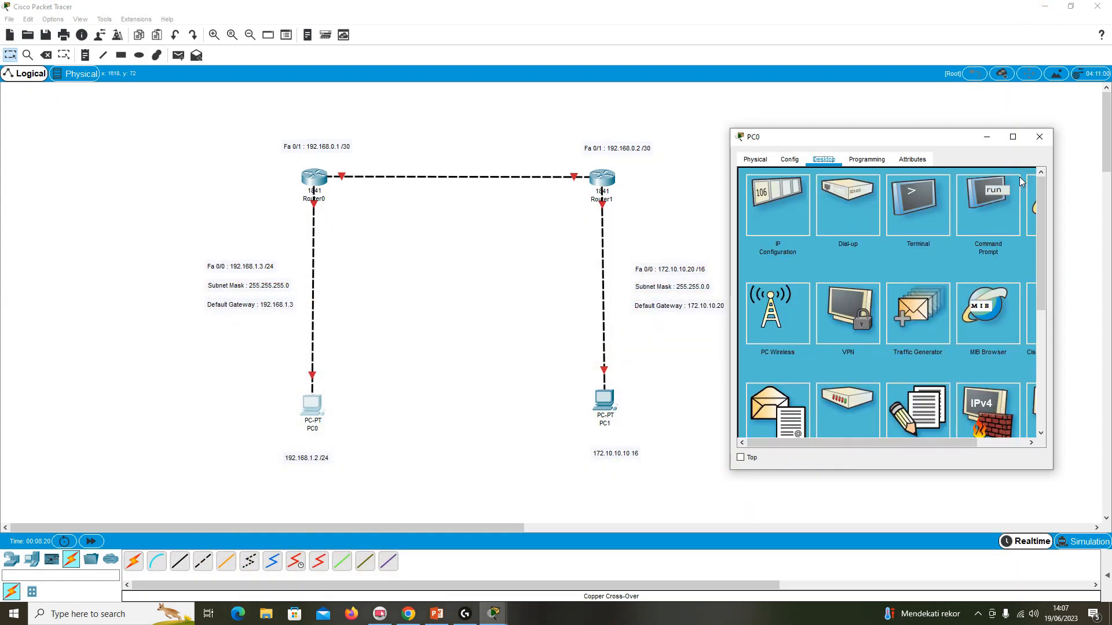
click(1038, 138)
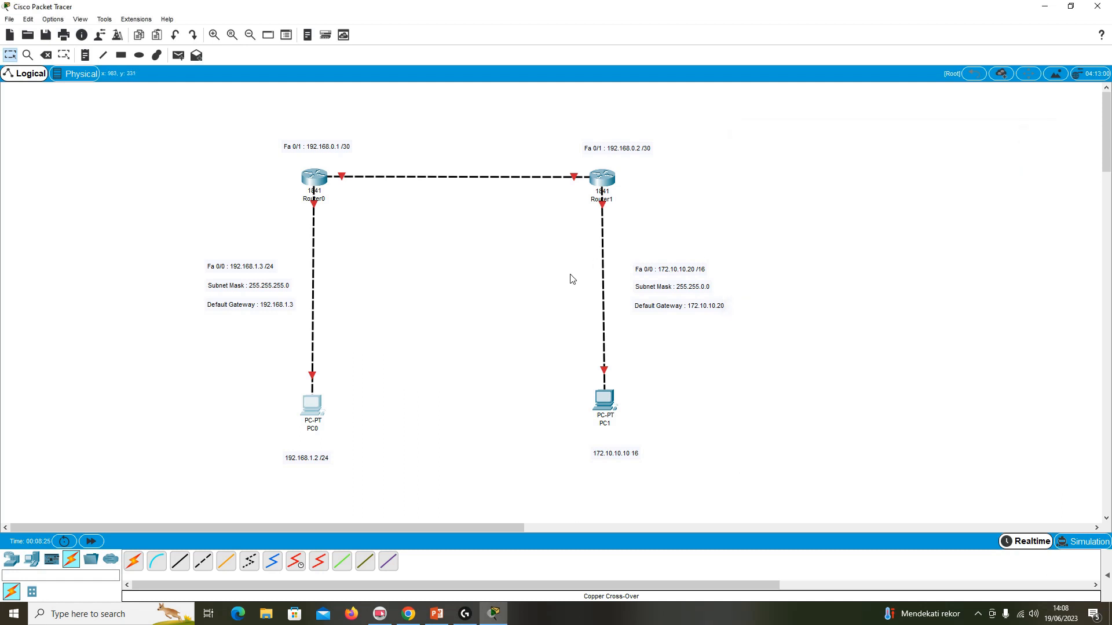
Open PC1's IP configuration beside the topology and set its static IP address to 172.10.10.10.
click(605, 401)
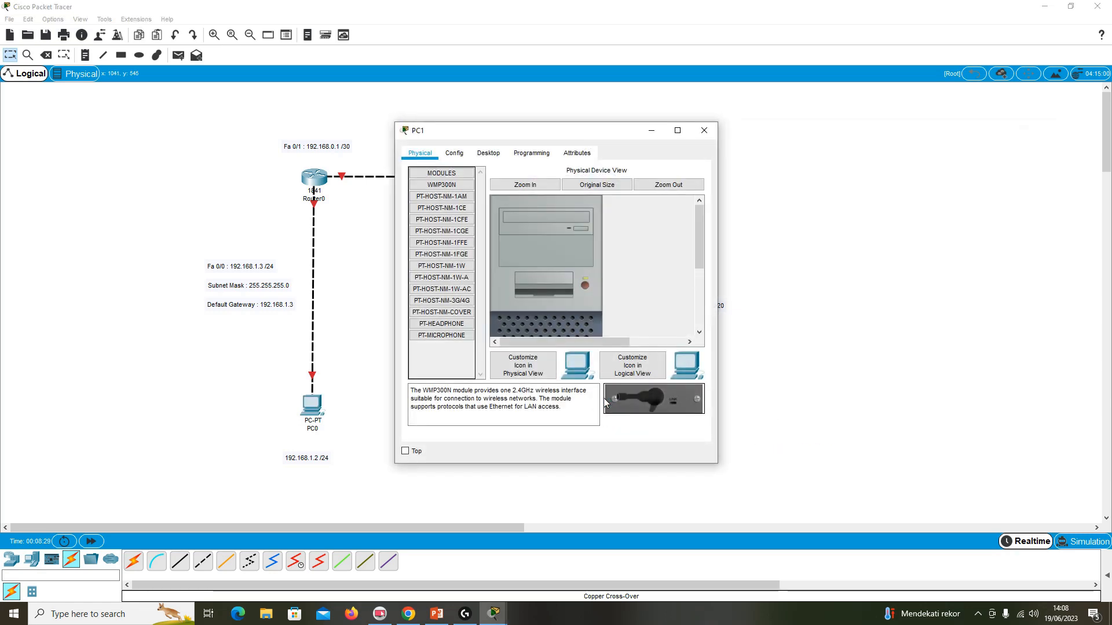
click(457, 153)
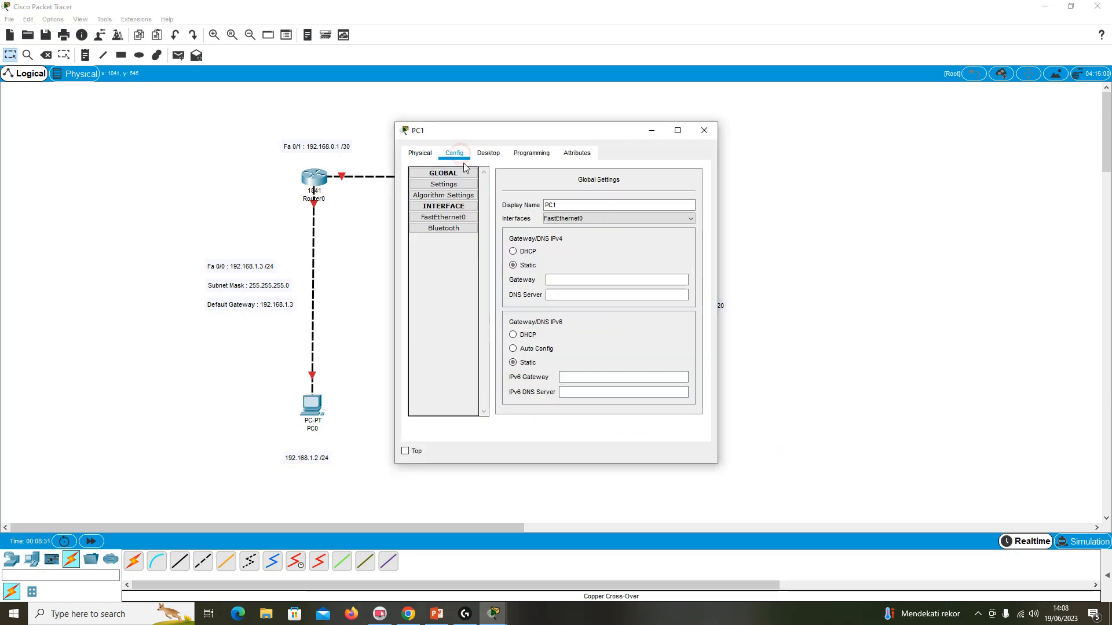
click(488, 154)
click(458, 193)
drag(527, 135, 875, 144)
click(844, 243)
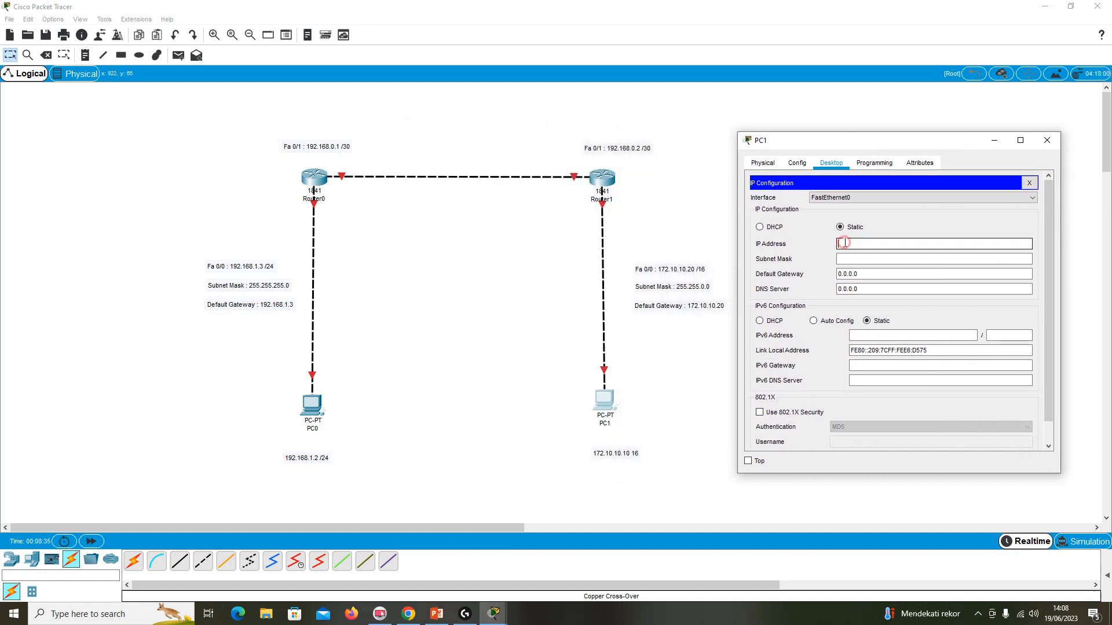
text(172.10.10.10)
click(1028, 183)
Add the missing slash to PC1's address label so it reads 172.10.10.10 /16.
double_click(622, 457)
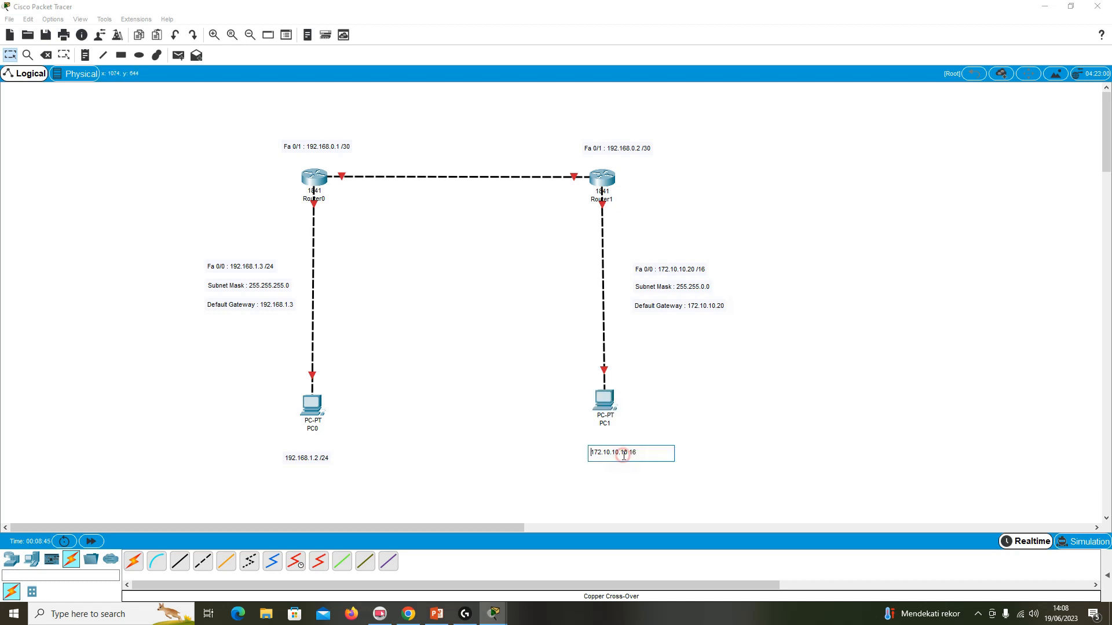
text(/)
click(687, 387)
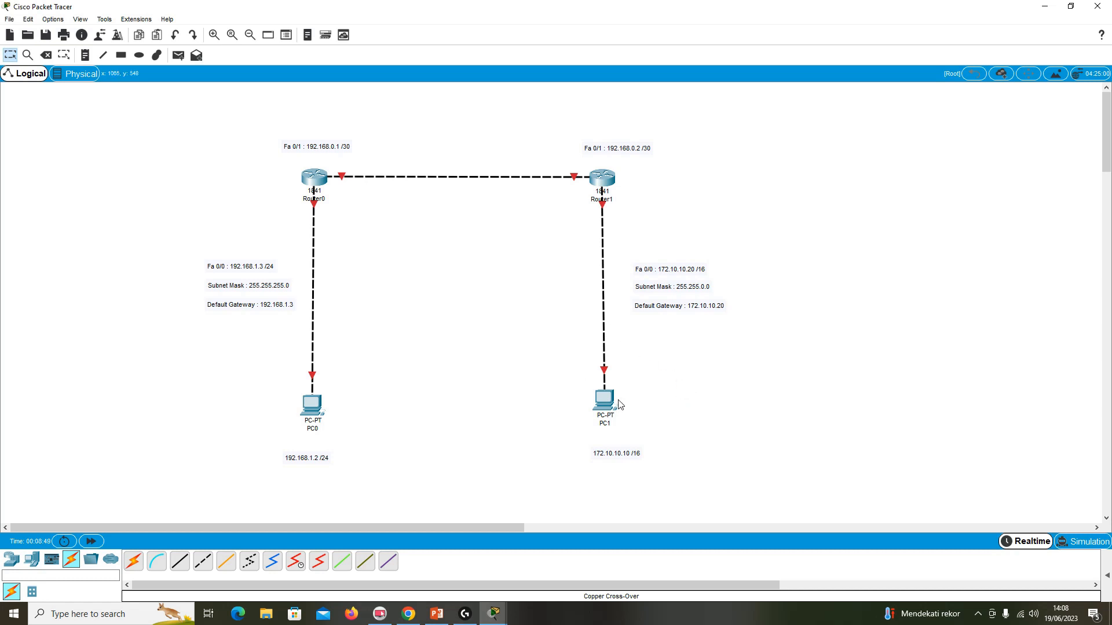
Reopen PC1's IP configuration and fill in the subnet mask as 255.255.0.0.
click(605, 401)
click(810, 216)
click(868, 274)
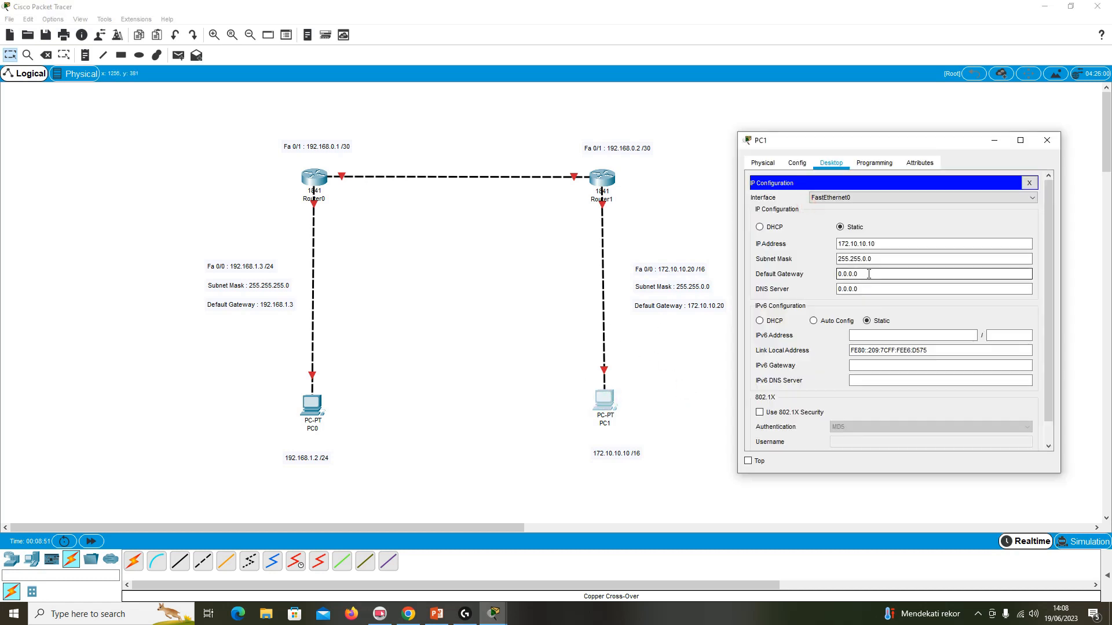
click(891, 258)
Set PC1's default gateway to 172.10.10.20, and close its IP configuration and device window.
click(870, 274)
drag(870, 274, 800, 275)
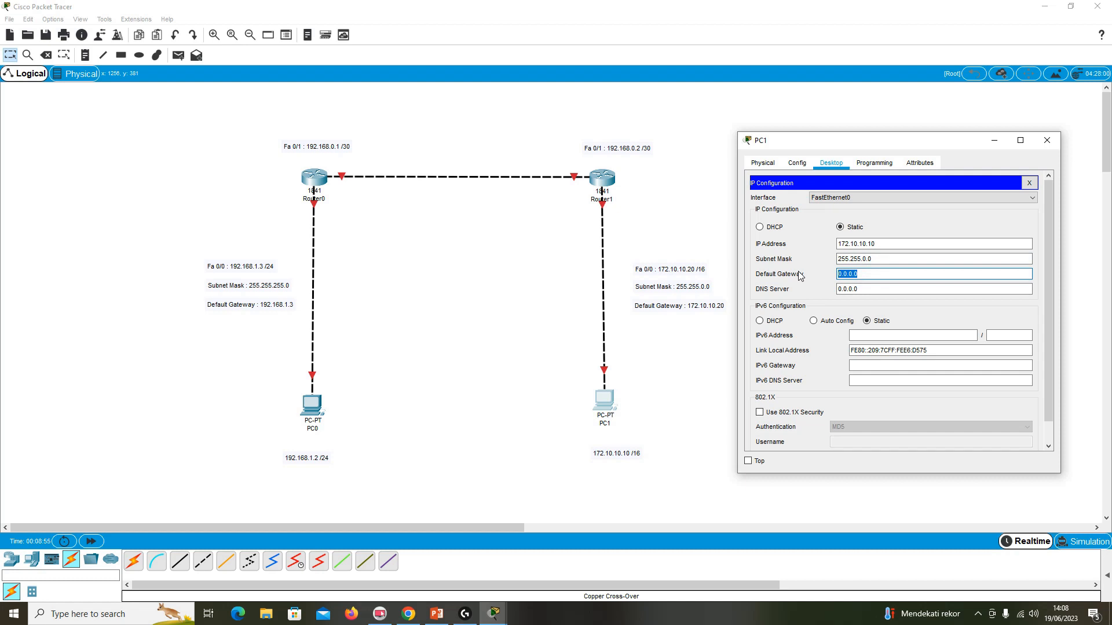
text(172.)
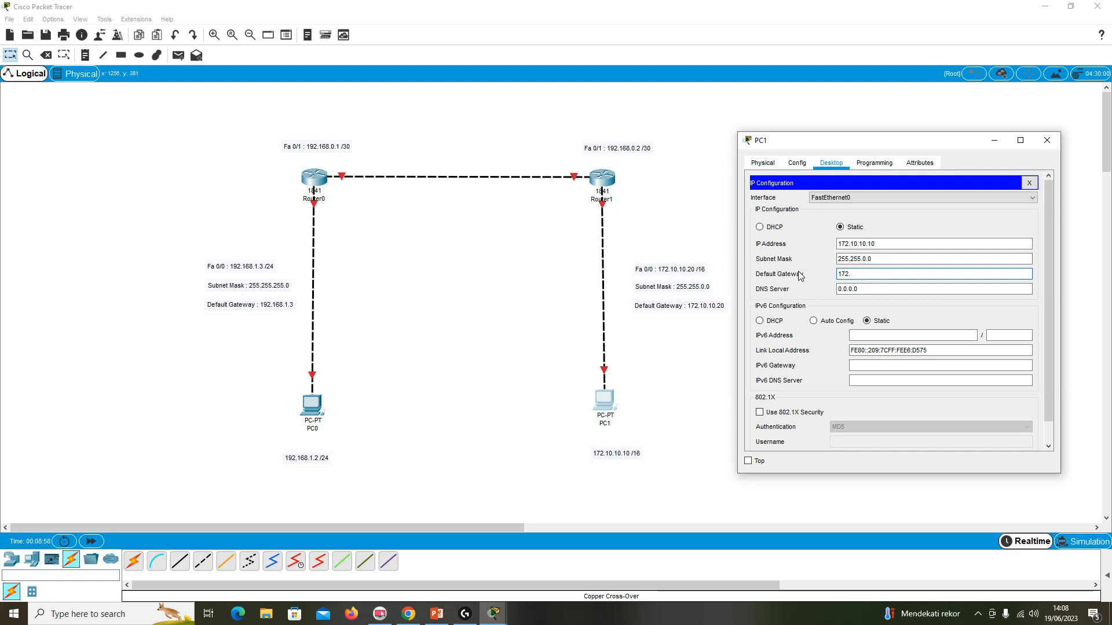
text(10.10.20)
click(1029, 183)
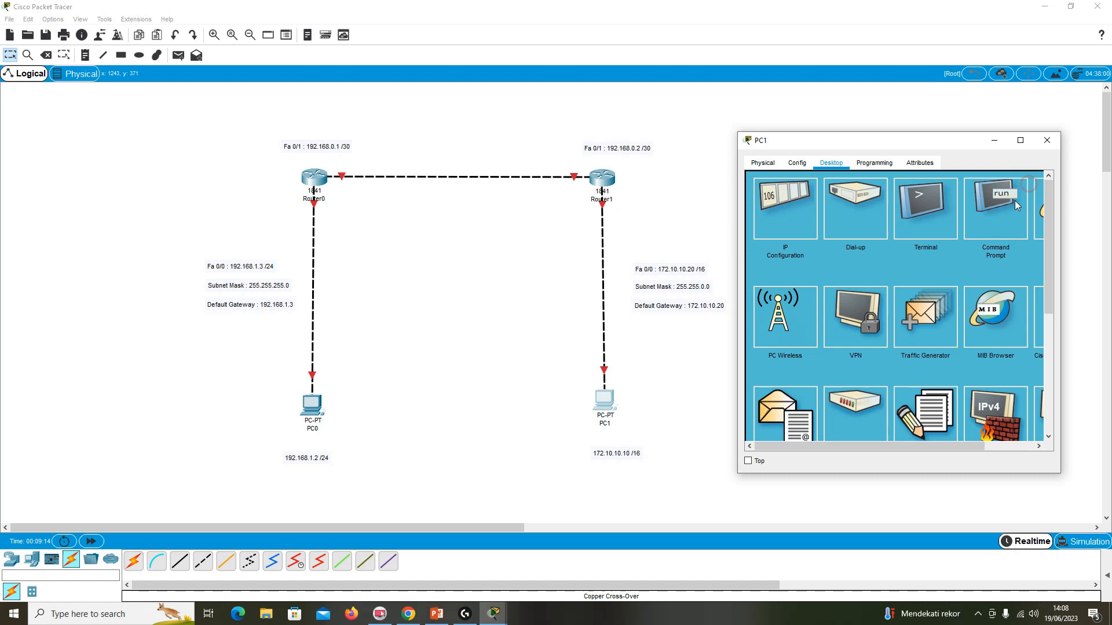
click(1047, 140)
mouse_move(606, 401)
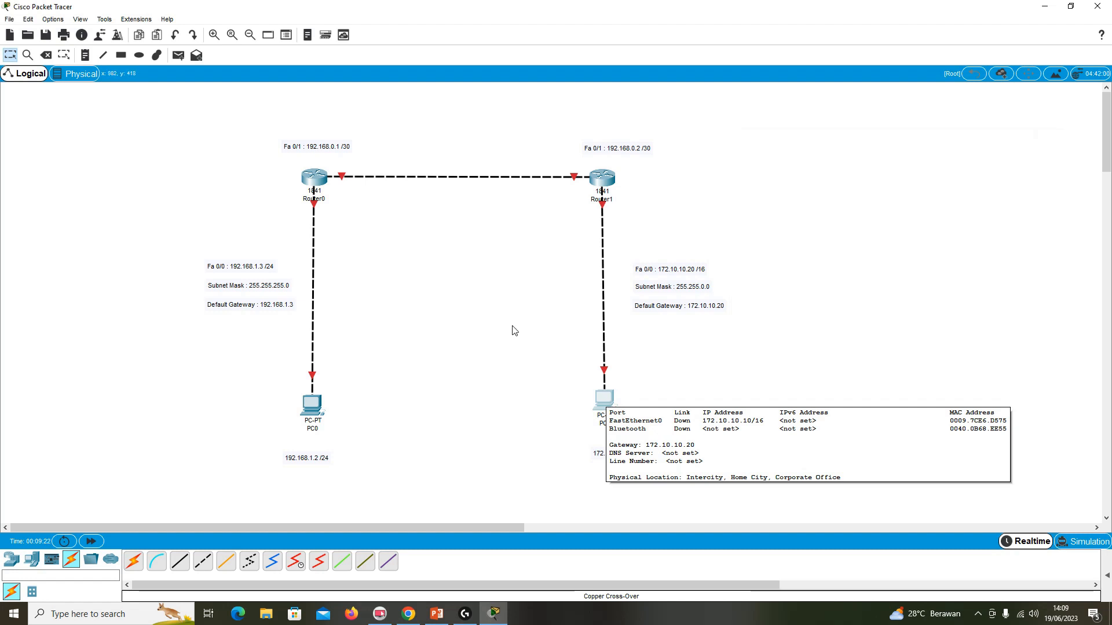
Open Router0's command line, enlarge it, enter "no" at the initial configuration dialog question without submitting it, and close the window.
click(321, 178)
drag(479, 138, 799, 142)
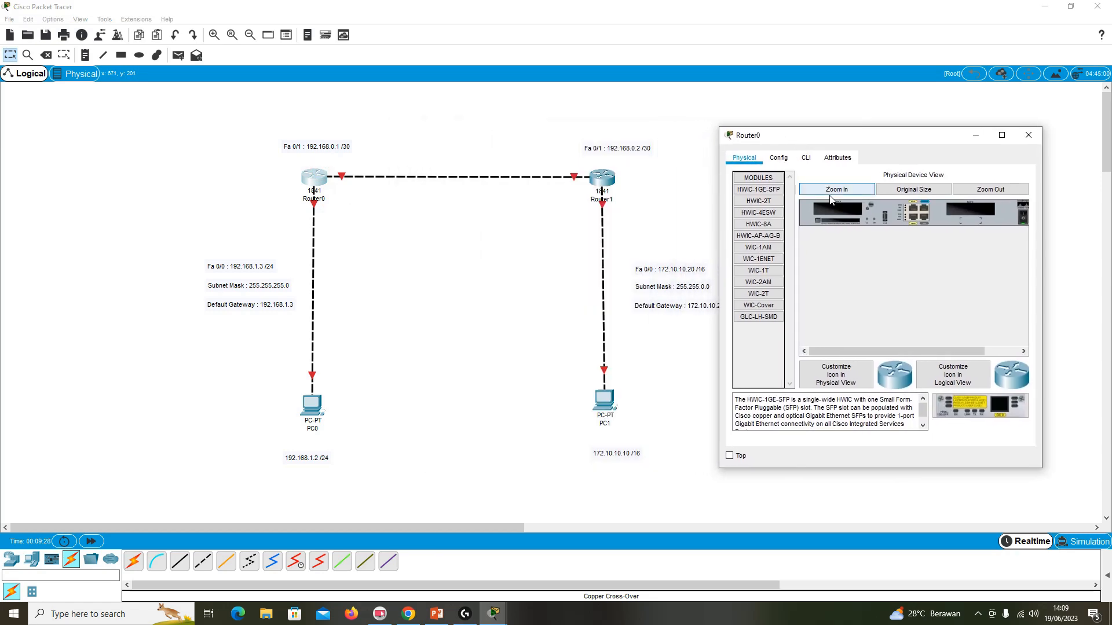
click(805, 158)
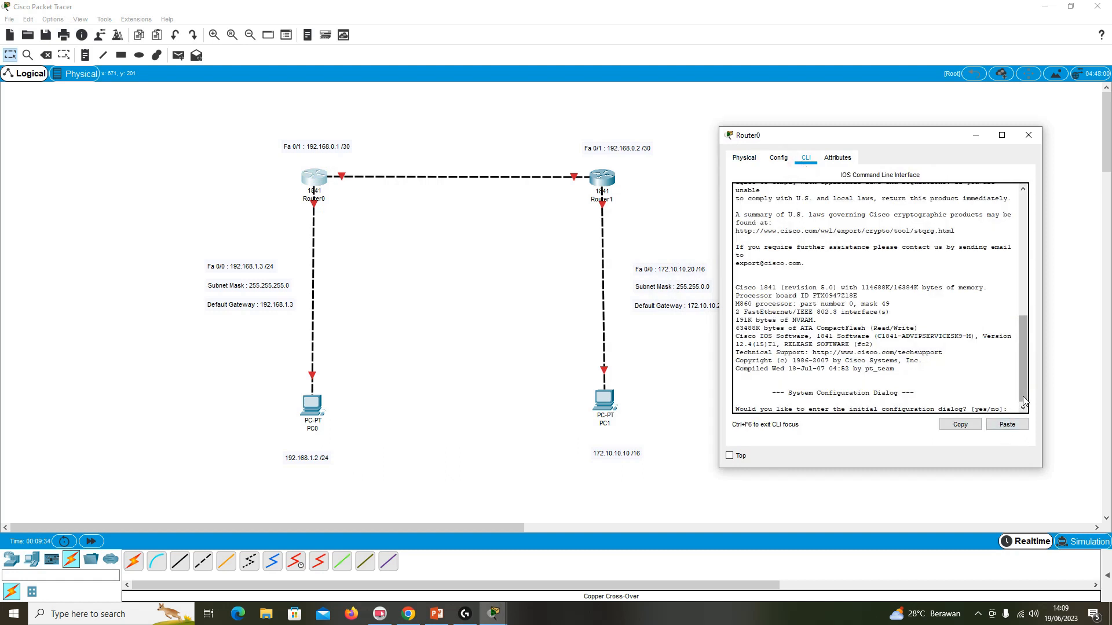
drag(1023, 397, 1022, 404)
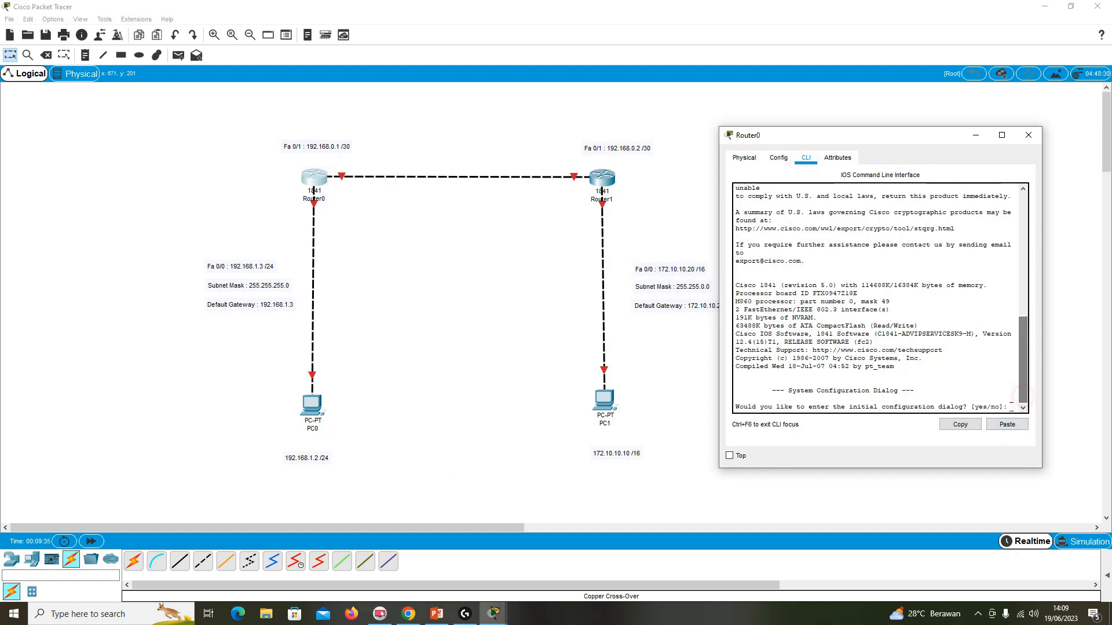
click(1002, 136)
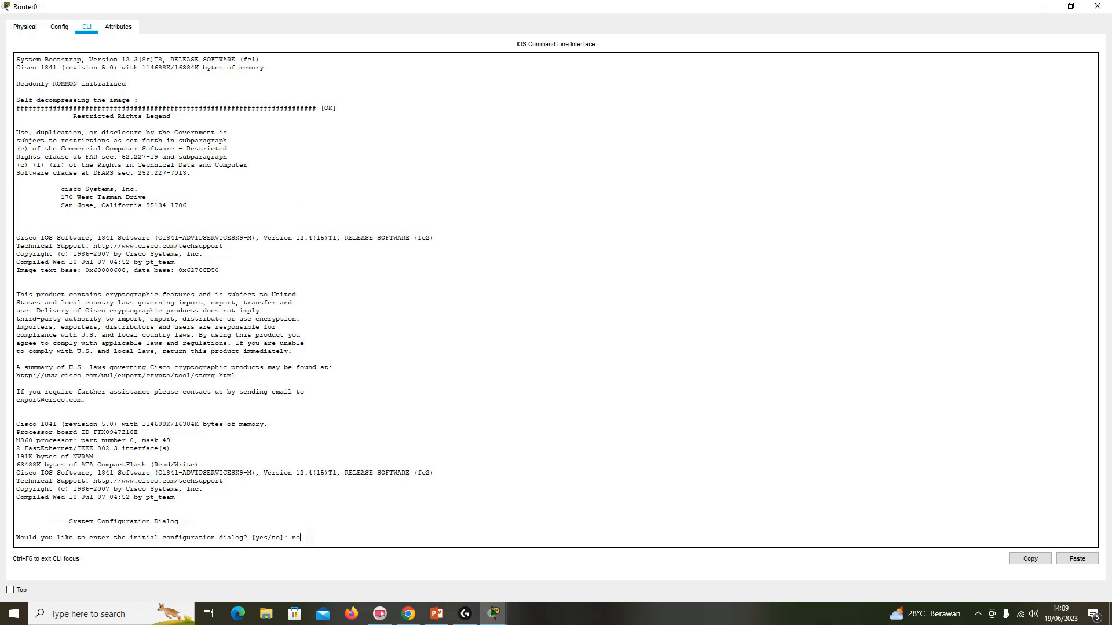
click(1096, 6)
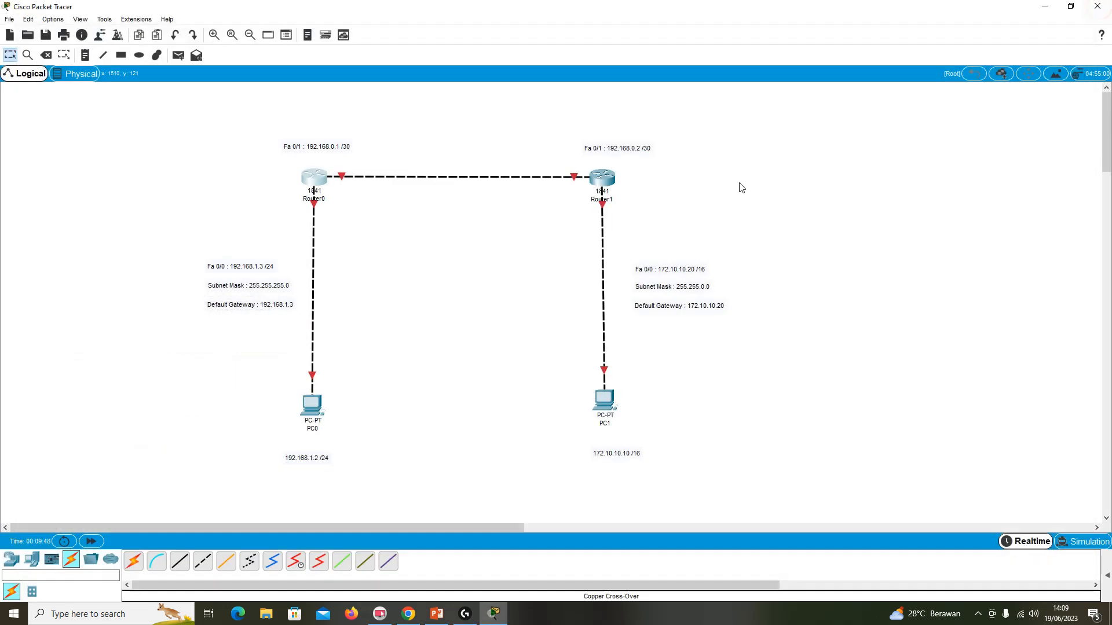
Reopen Router0's command line beside the topology and answer "no" to the initial configuration dialog to get to the Router> prompt.
click(317, 177)
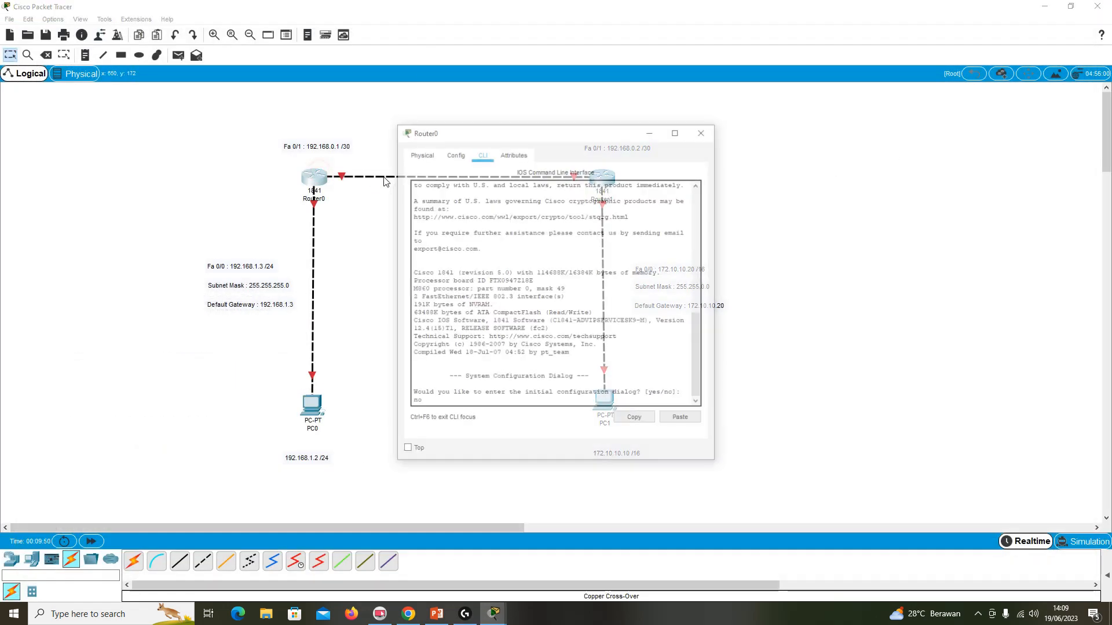
drag(468, 134, 744, 142)
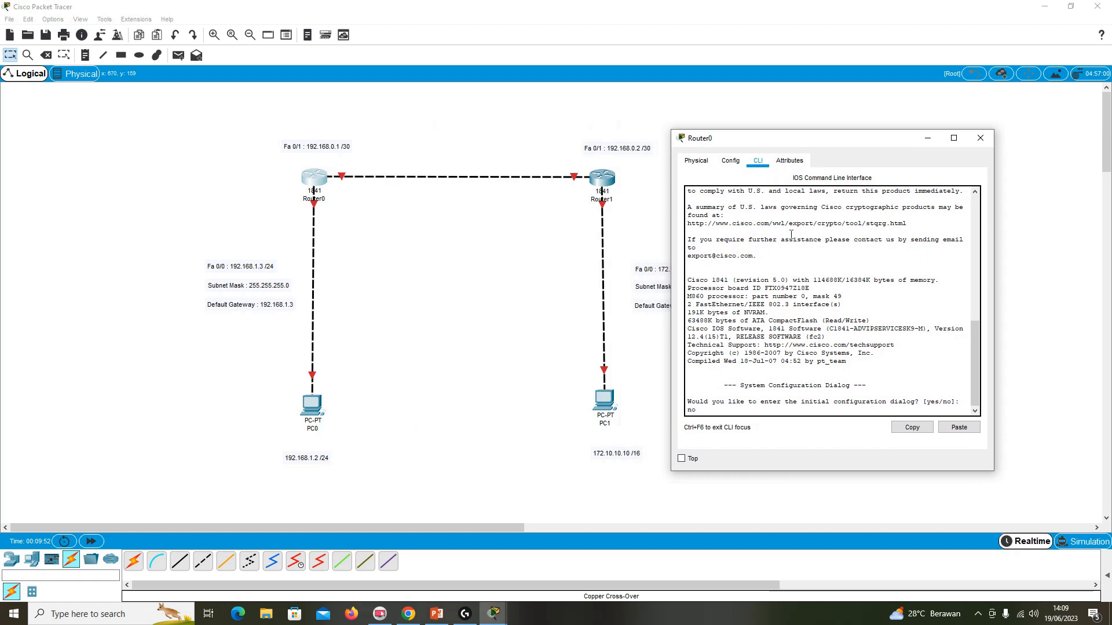
drag(965, 403, 963, 397)
click(964, 402)
text(nono)
key(Return)
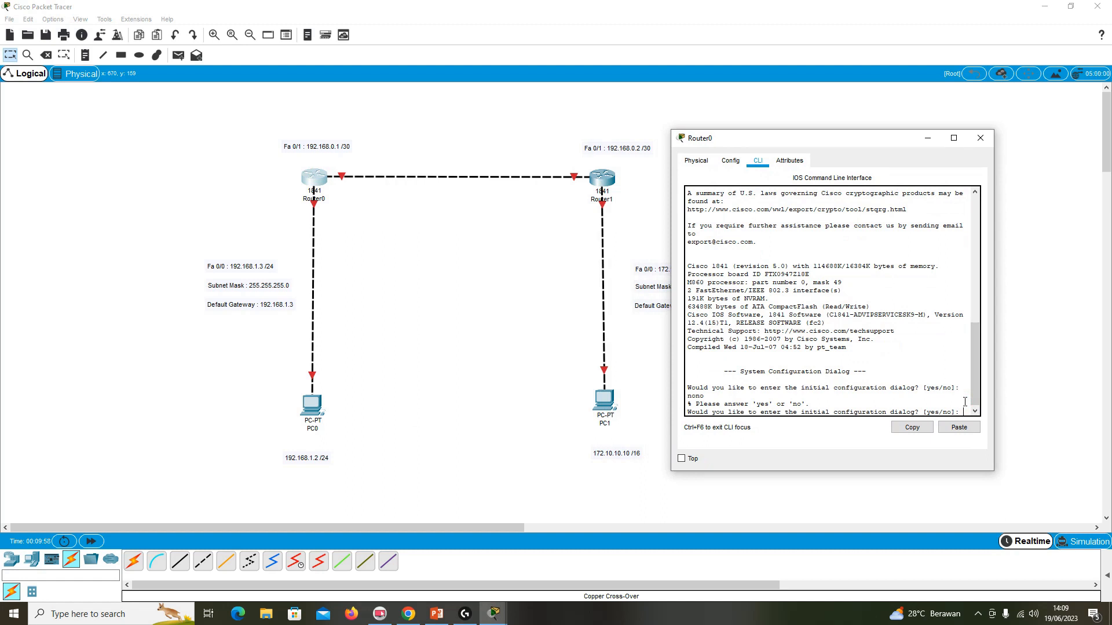
text(no)
key(Return)
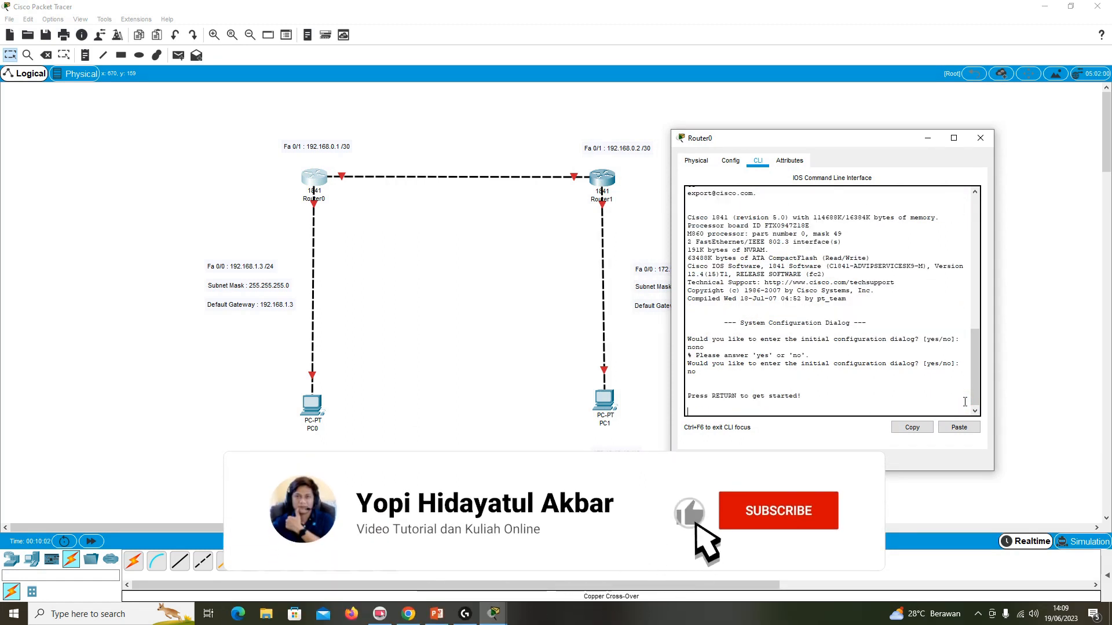
key(Return)
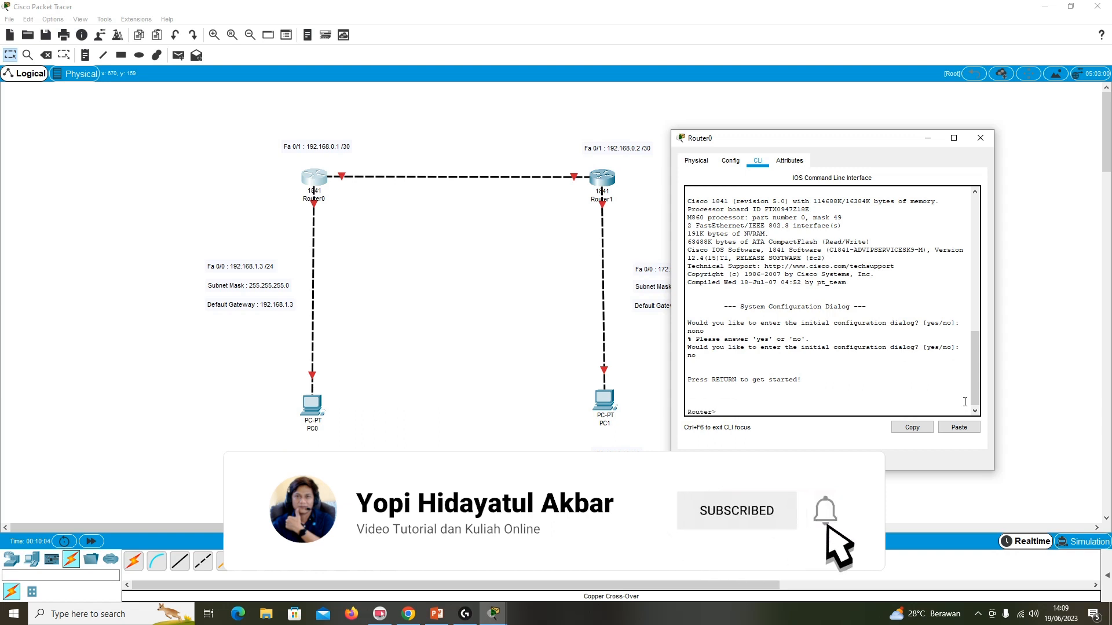
Enter privileged mode on Router0 with enable, and global configuration mode with configure terminal.
text(enable)
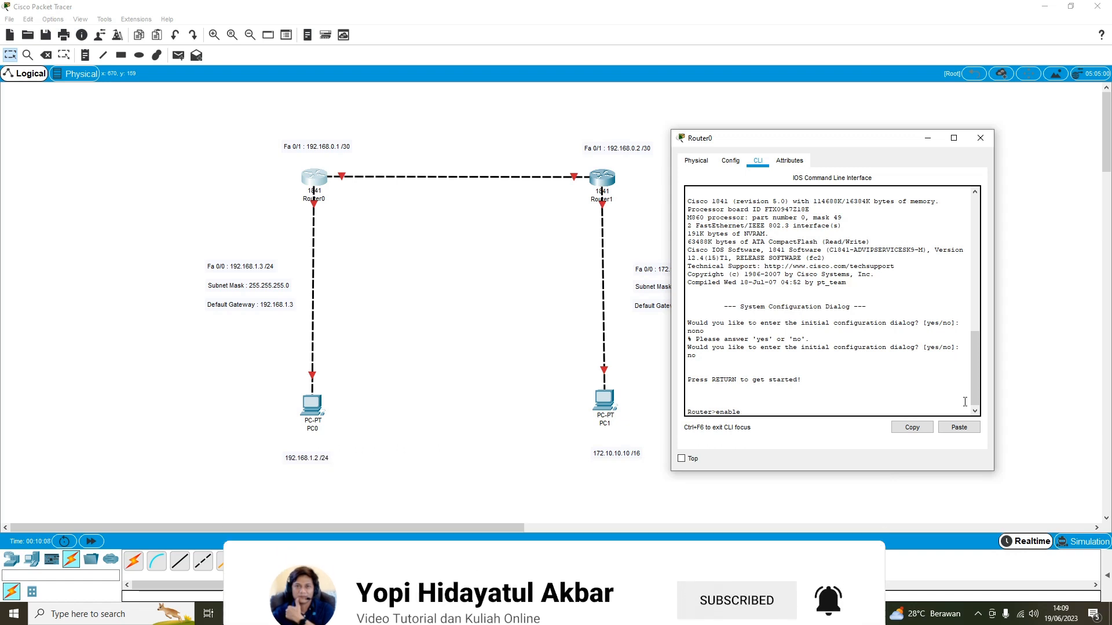
key(Return)
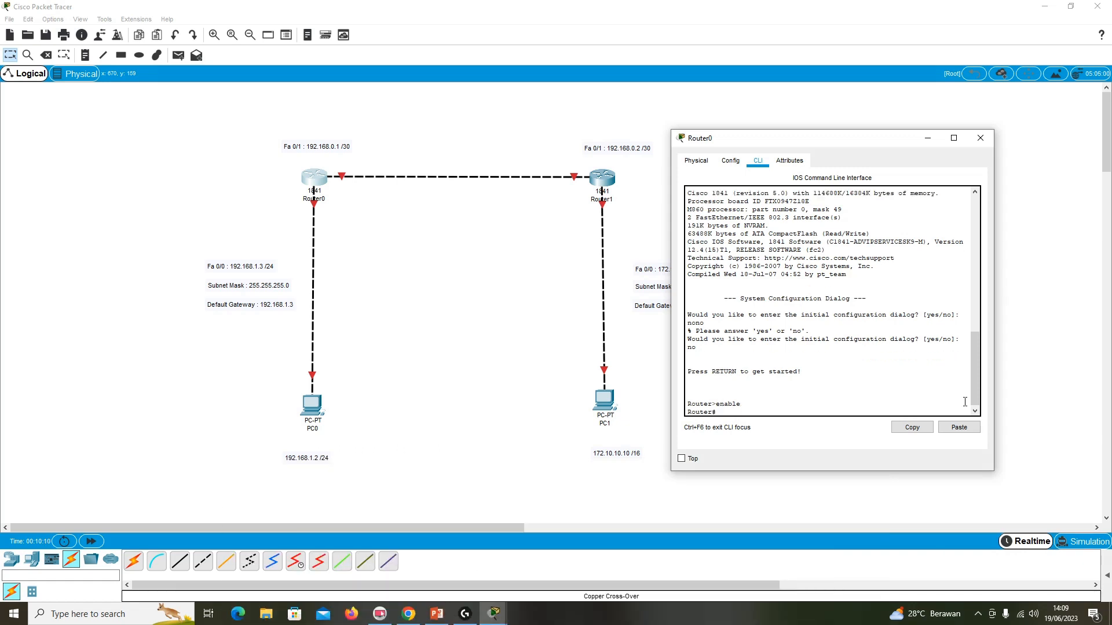
text(configure terminal)
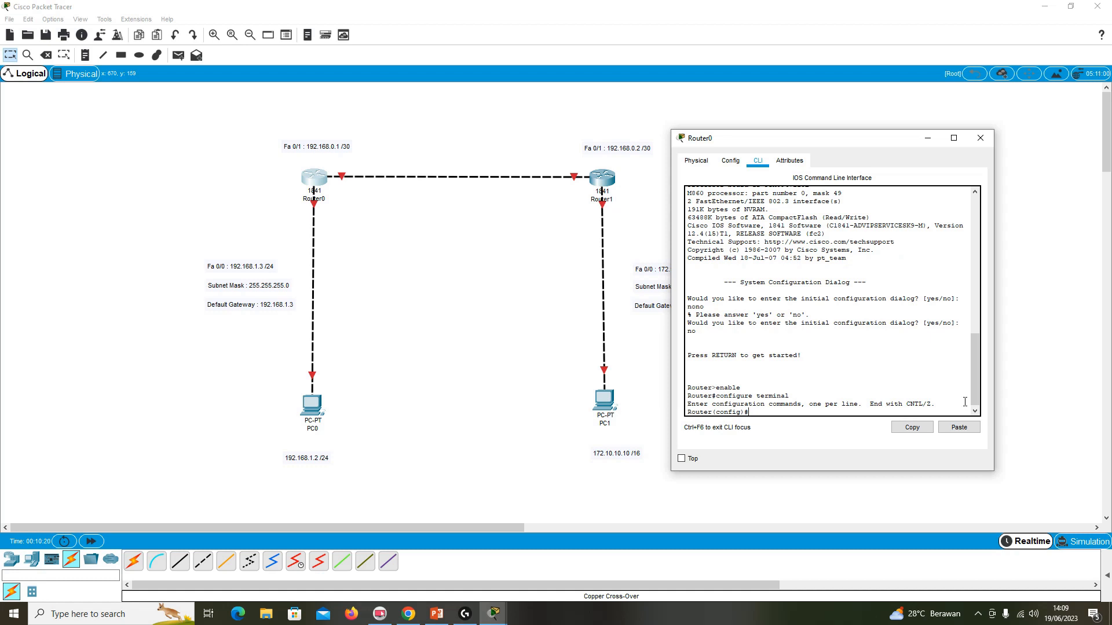
Enter interface configuration mode for fa 0/0 on Router0.
text(interface fa 0/0)
key(Return)
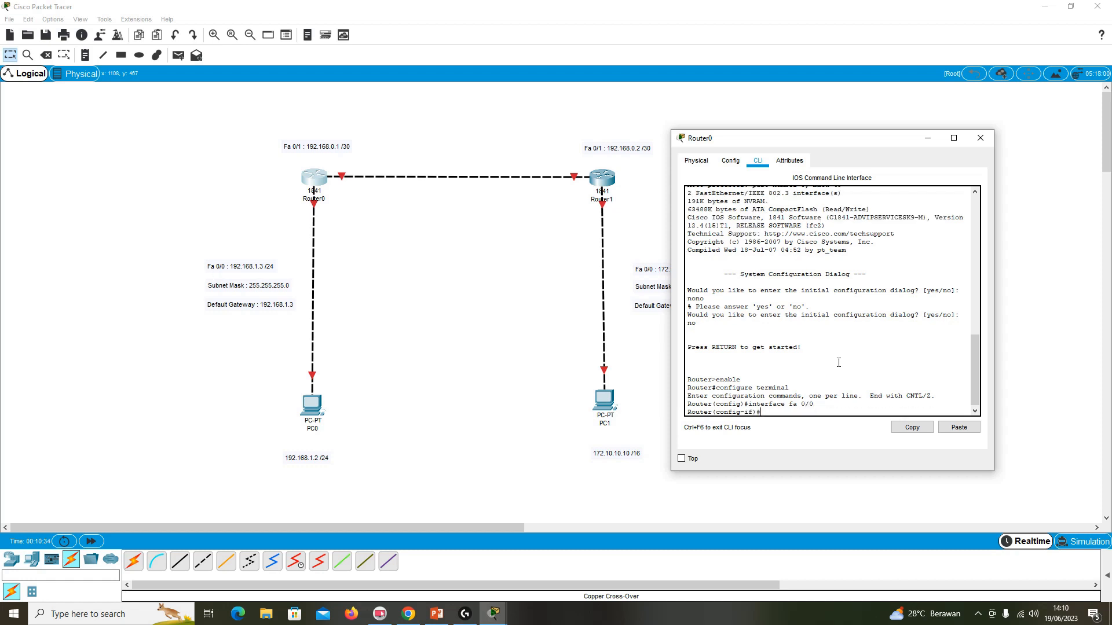
Assign IP address 192.168.1.3 with subnet mask 255.255.255.0 to Router0's fa 0/0 interface.
text(ip adderess)
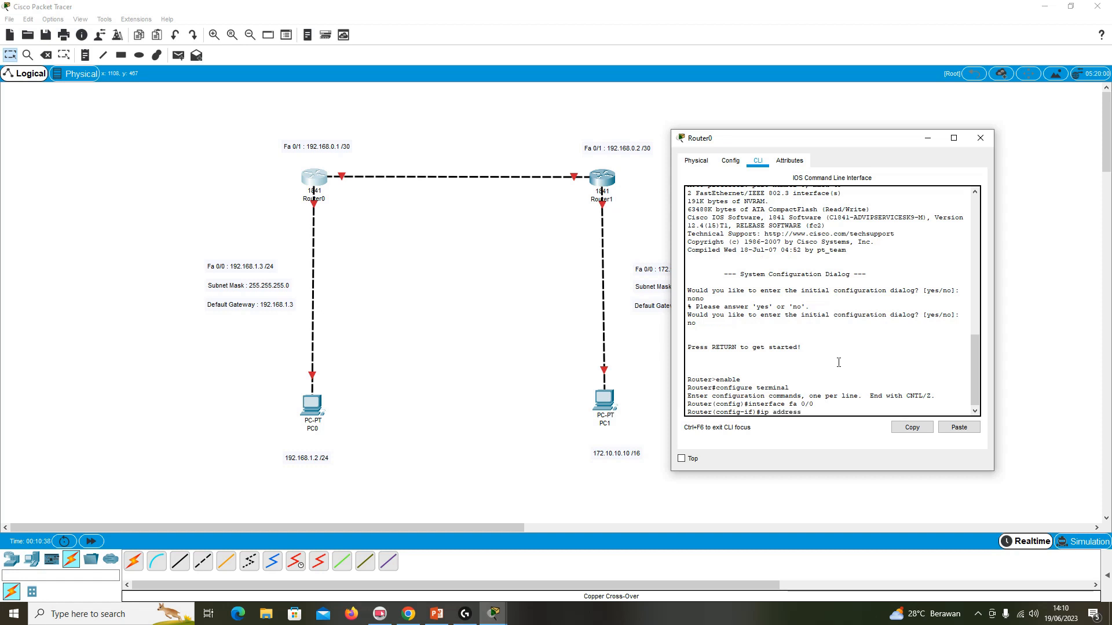
text( 192.168)
text(.1.3 25)
text(55)
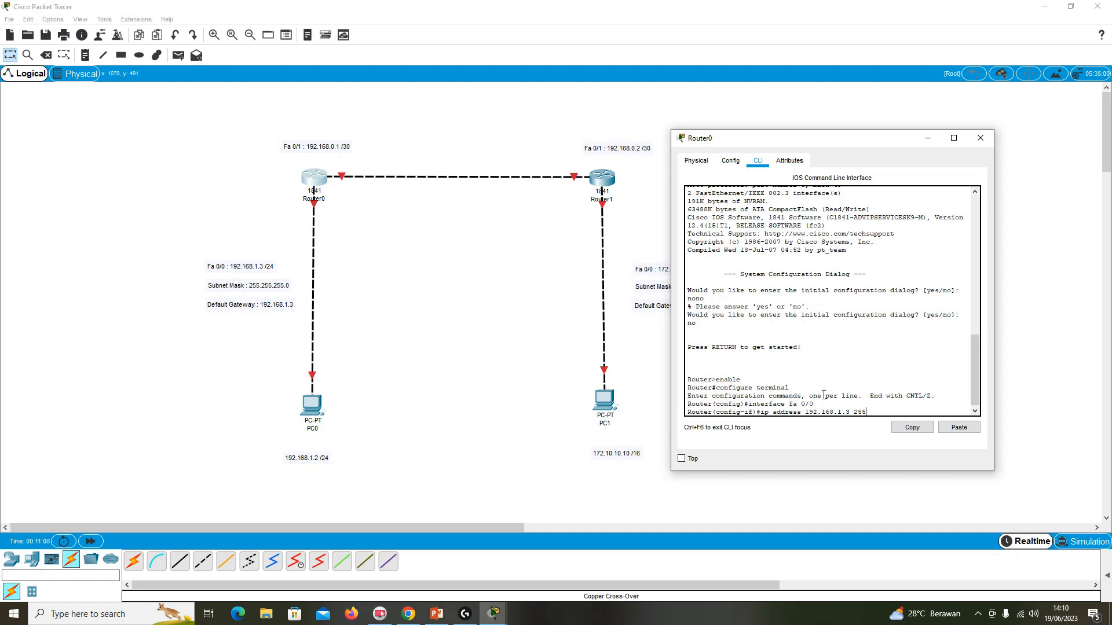
click(975, 406)
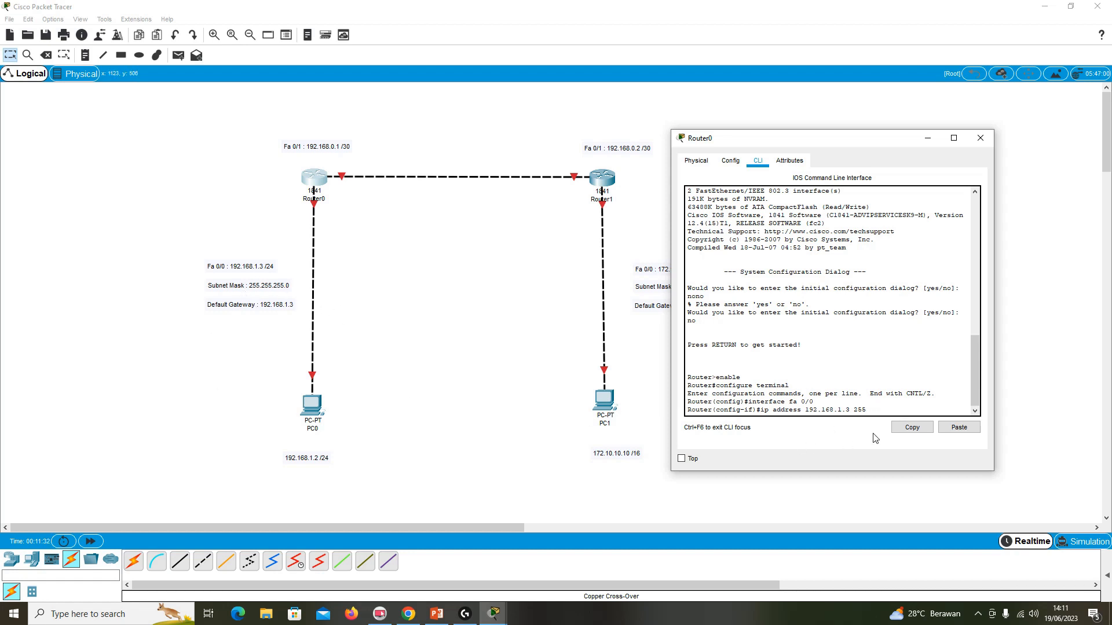
text(.255.2)
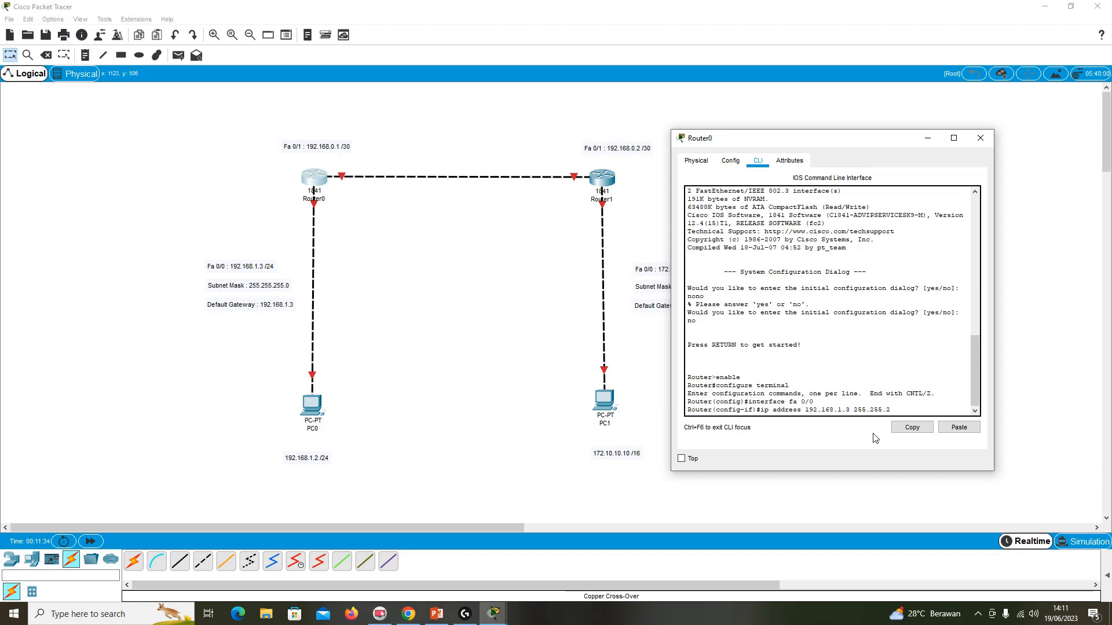
text(55.0)
key(Return)
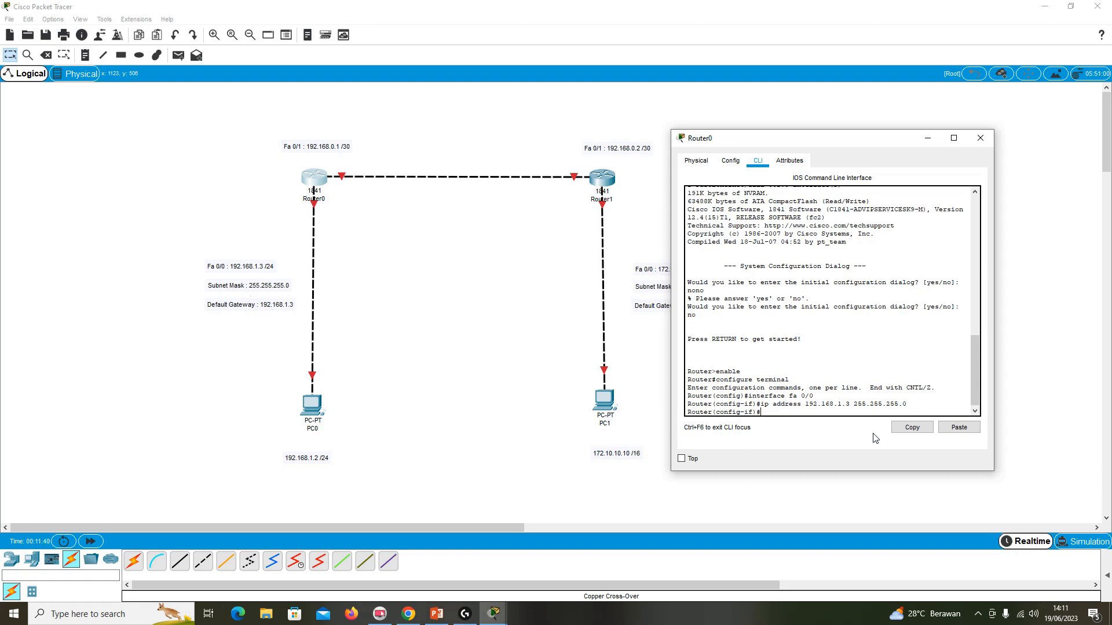
Activate Router0's fa 0/0 interface with no shutdown, and exit to global configuration mode.
text(no shutdown)
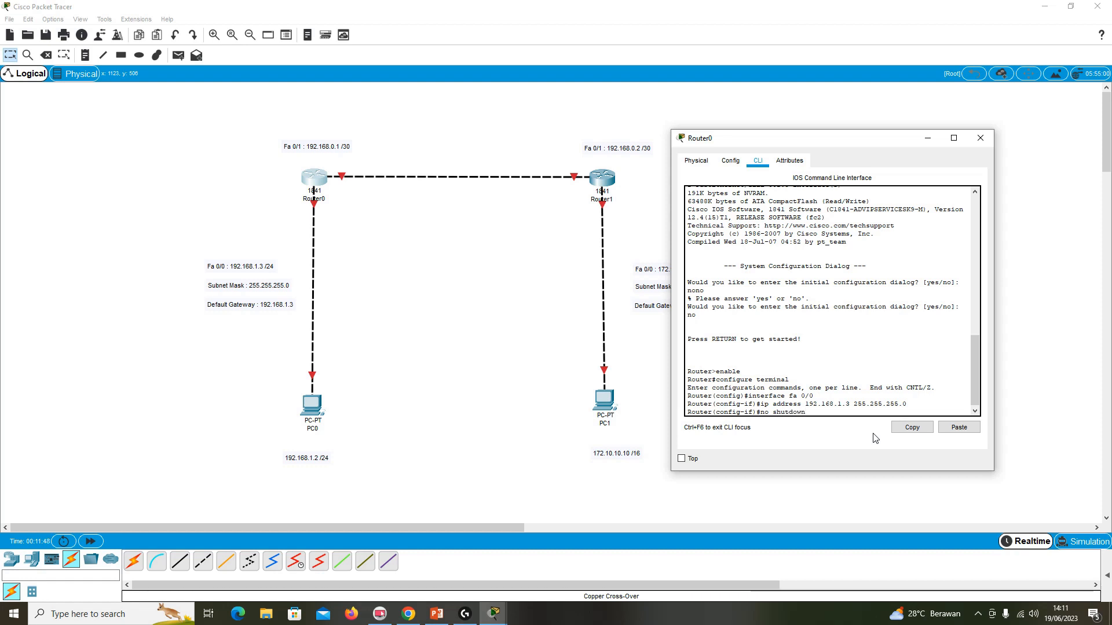
key(Return)
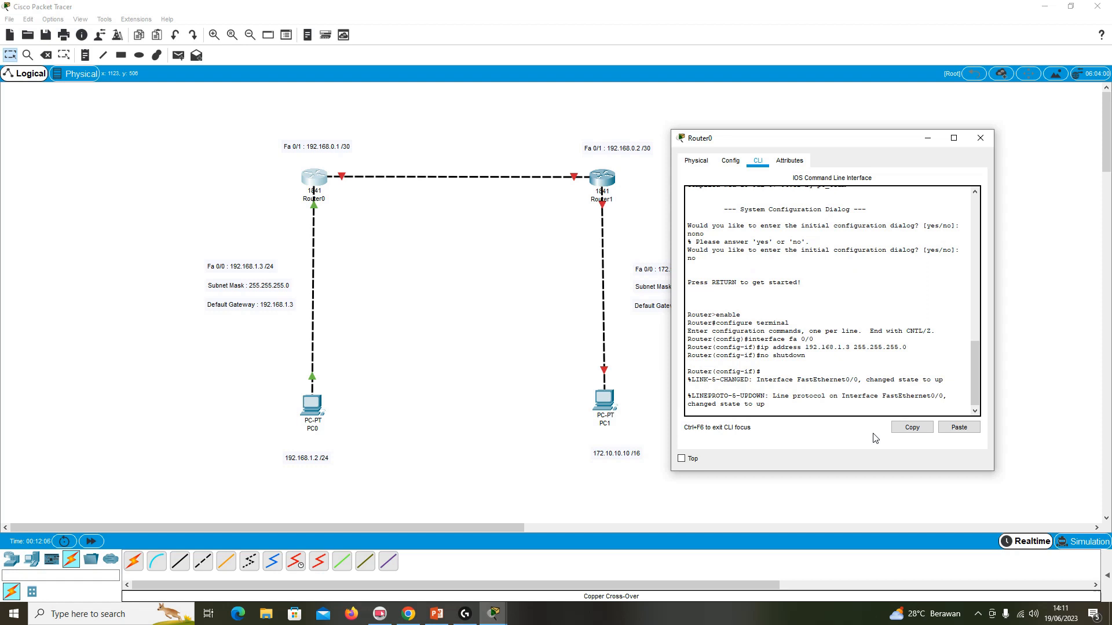
text(exit)
key(Return)
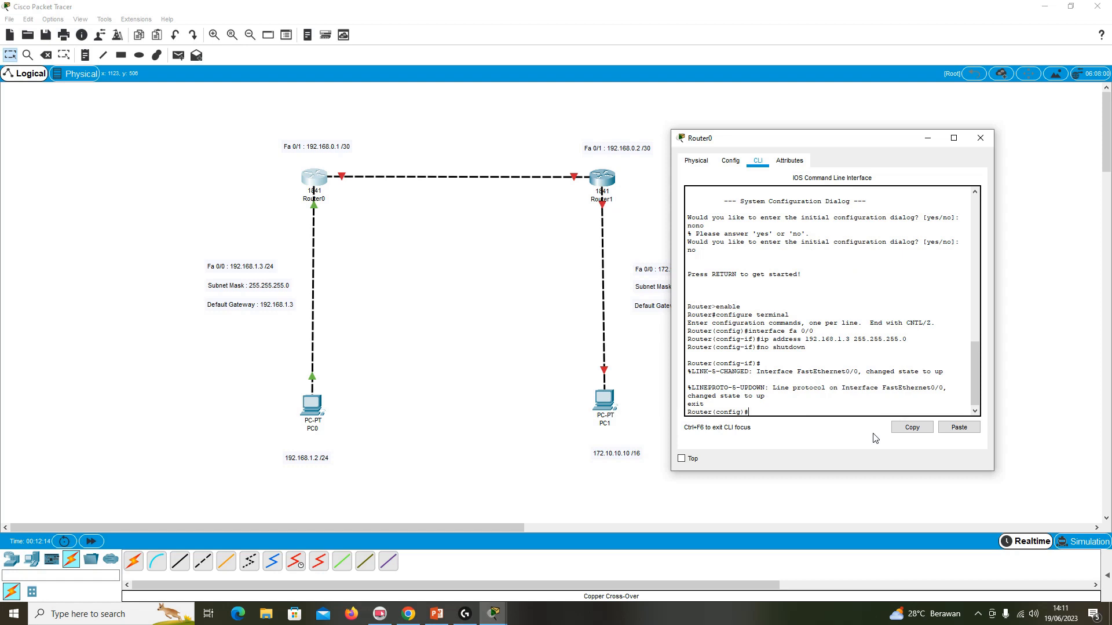
Enter interface configuration mode for fa 0/1 on Router0.
text(interface fa 0/1)
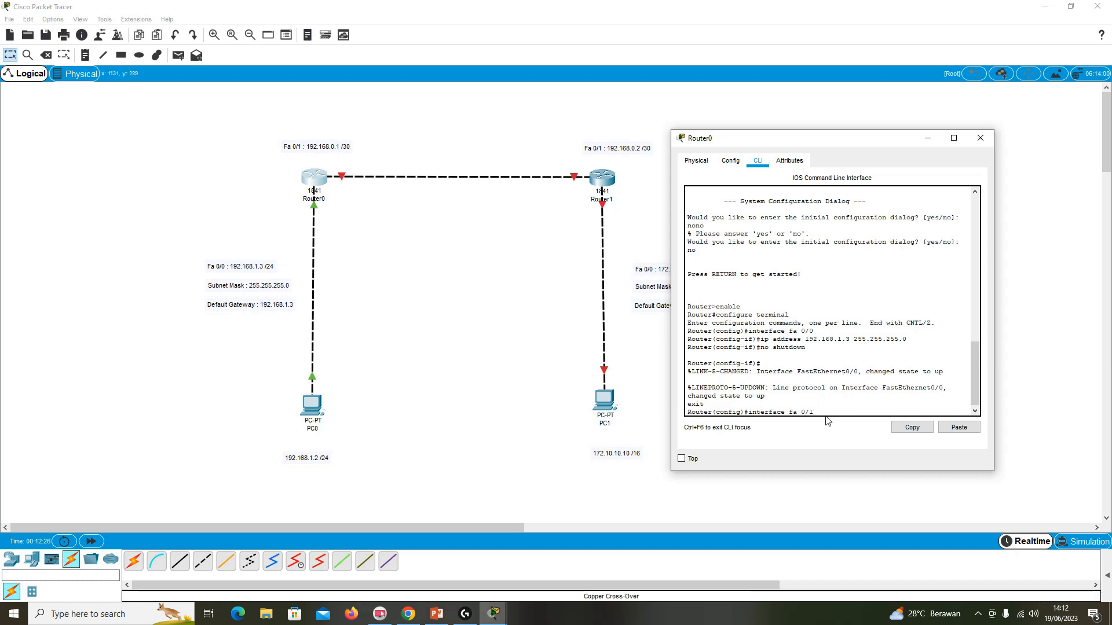
key(Return)
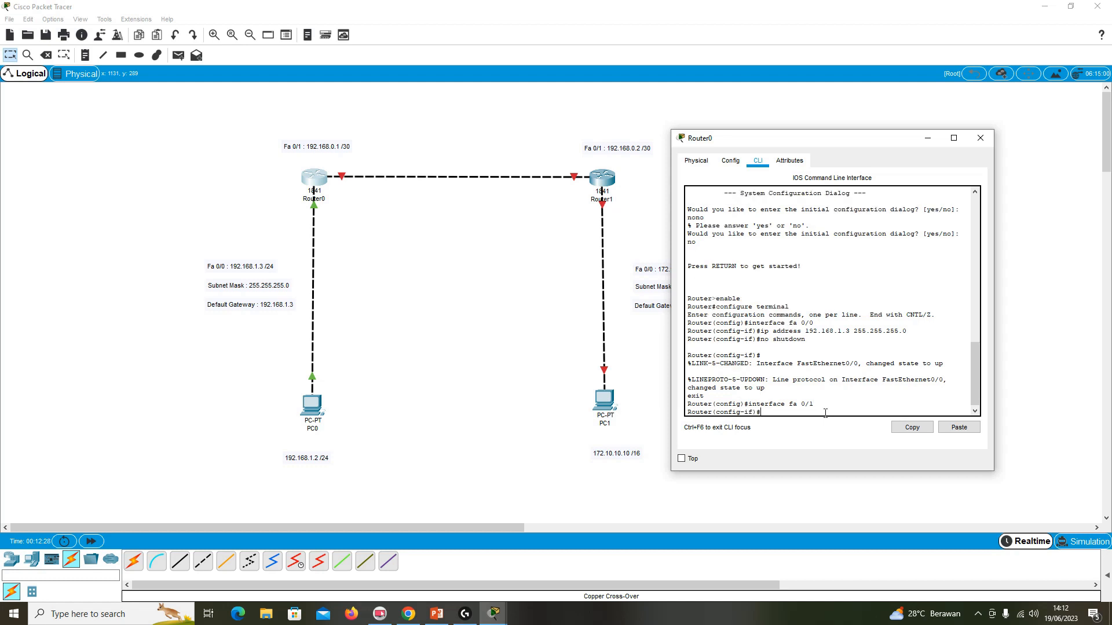
Assign IP address 192.168.0.1 with subnet mask 255.255.255.252 to Router0's fa 0/1 interface, checking the /30 mask in the PowerPoint subnet table.
text(ip address 192.168.)
text(0.1 255.255.)
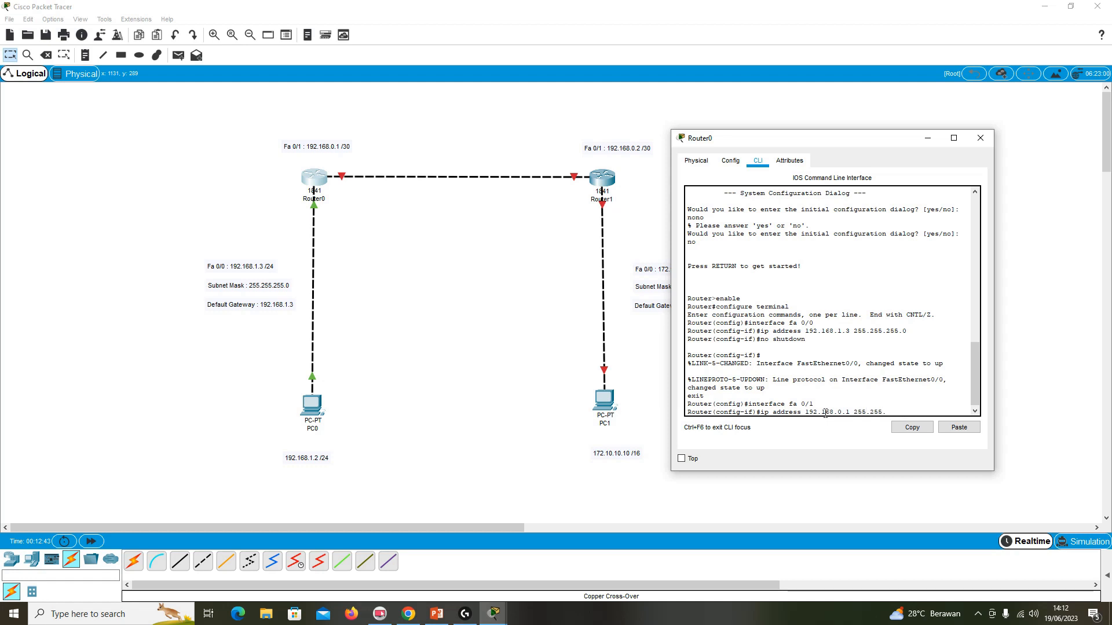
text(255.2)
click(436, 613)
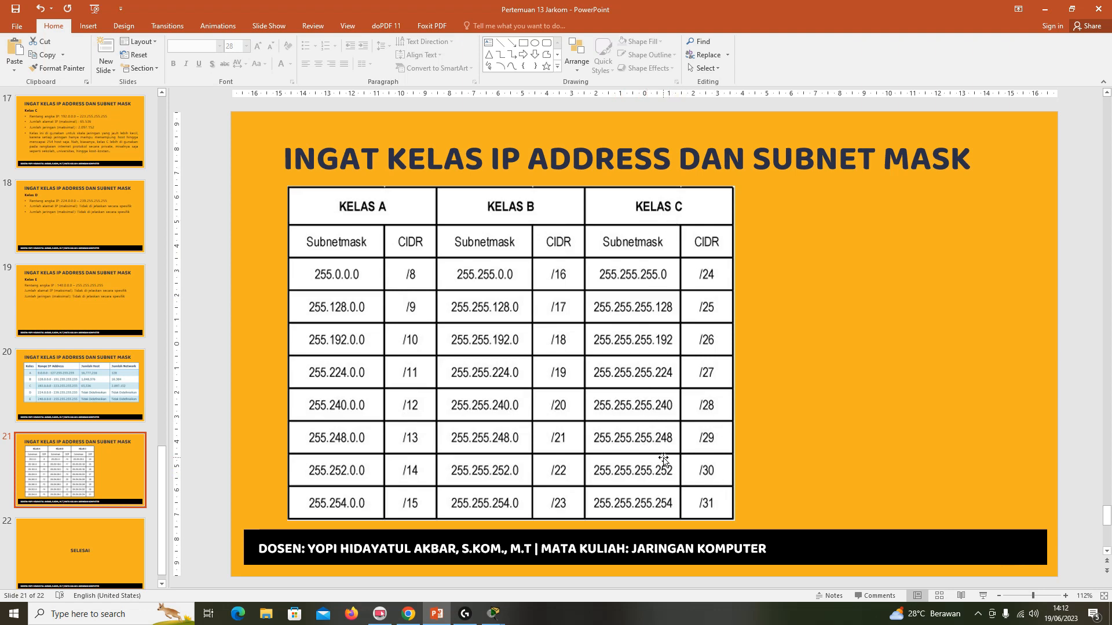
click(1043, 9)
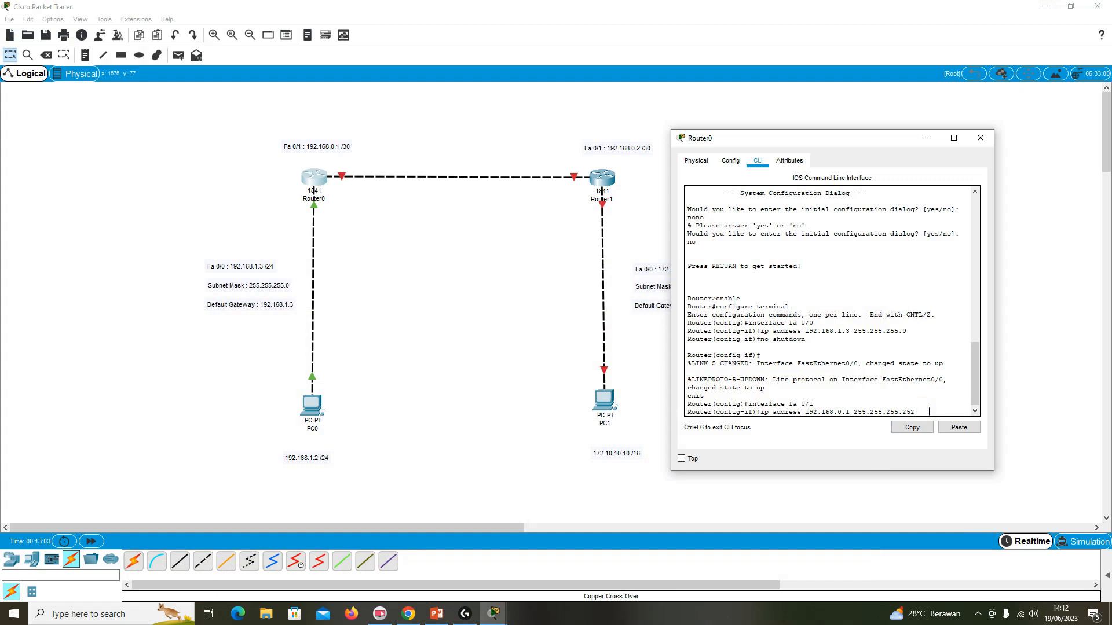
key(Return)
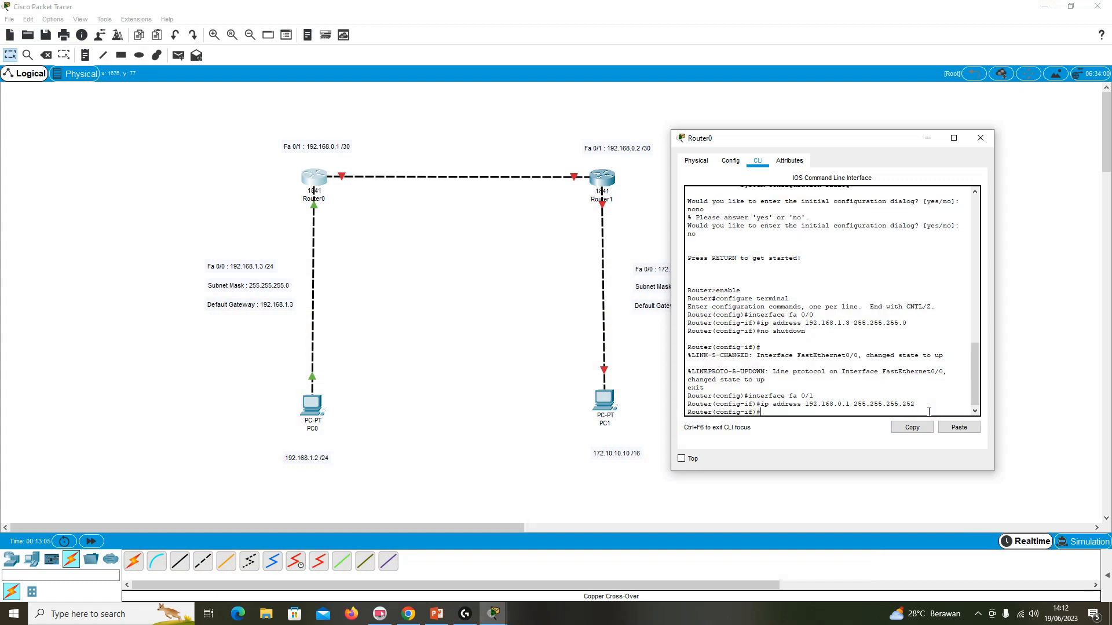
Activate Router0's fa 0/1 interface with no shutdown and close the router's window.
text(no shutdown)
key(Return)
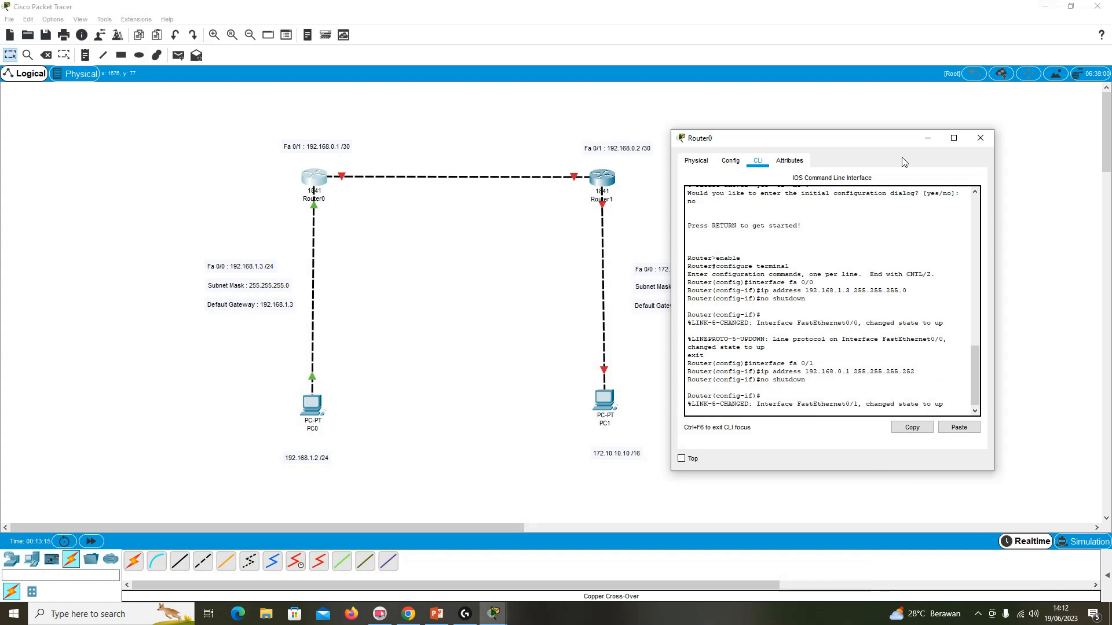
click(980, 137)
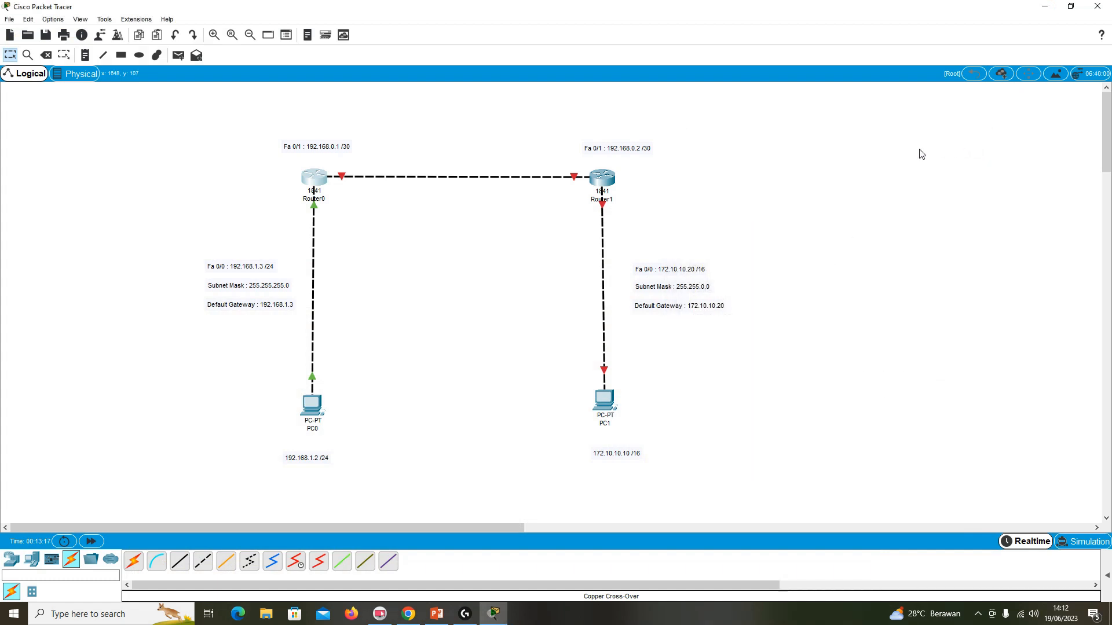
mouse_move(609, 179)
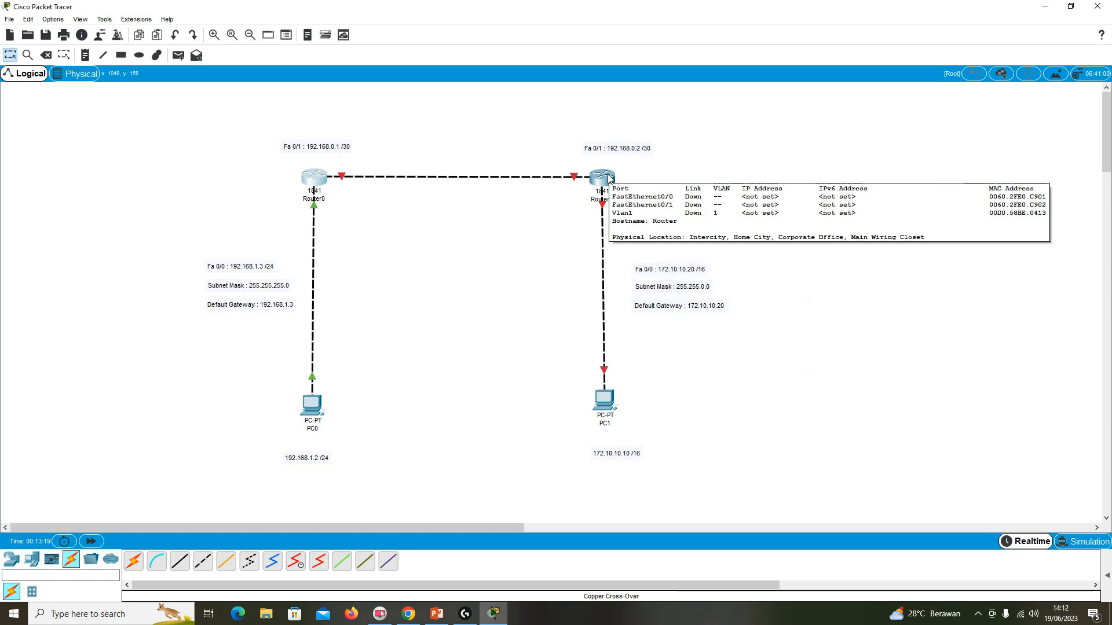
click(609, 179)
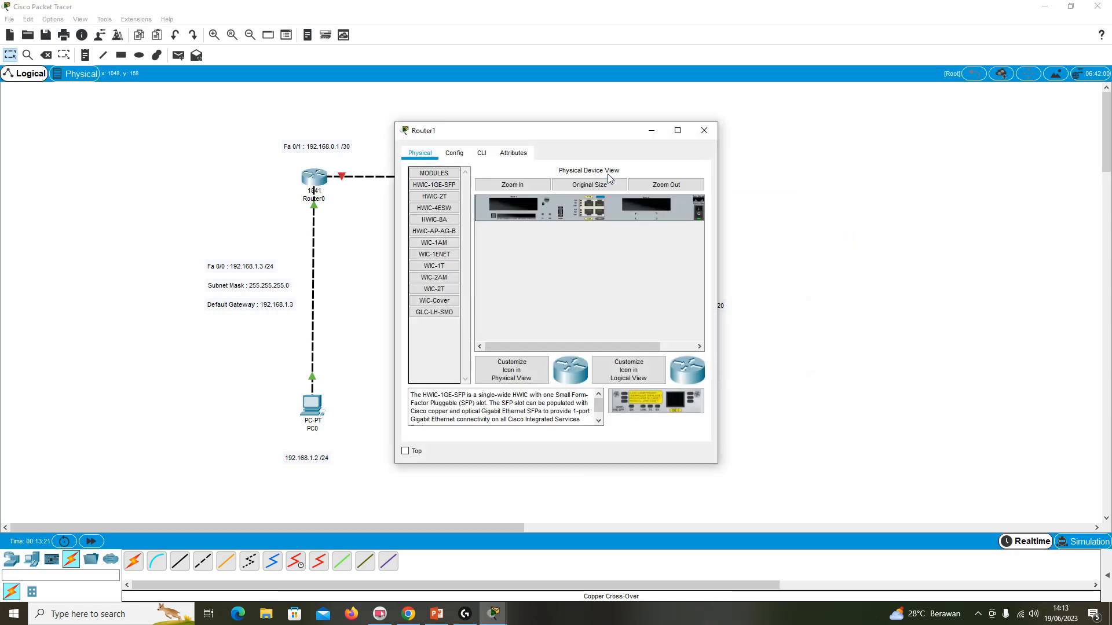
drag(566, 132, 926, 129)
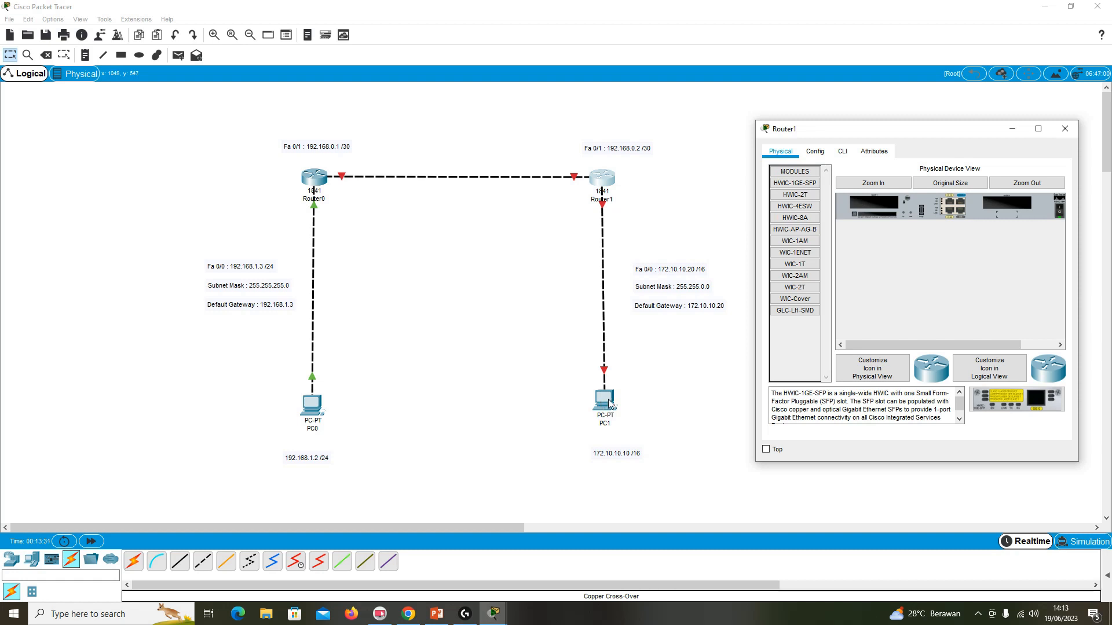
click(1064, 132)
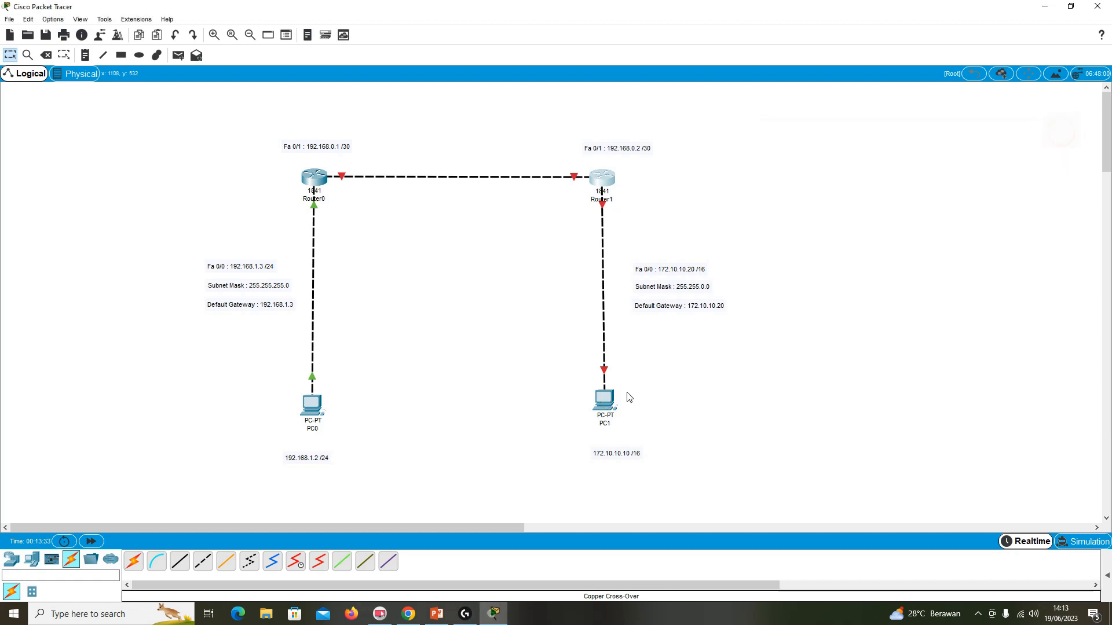
mouse_move(613, 399)
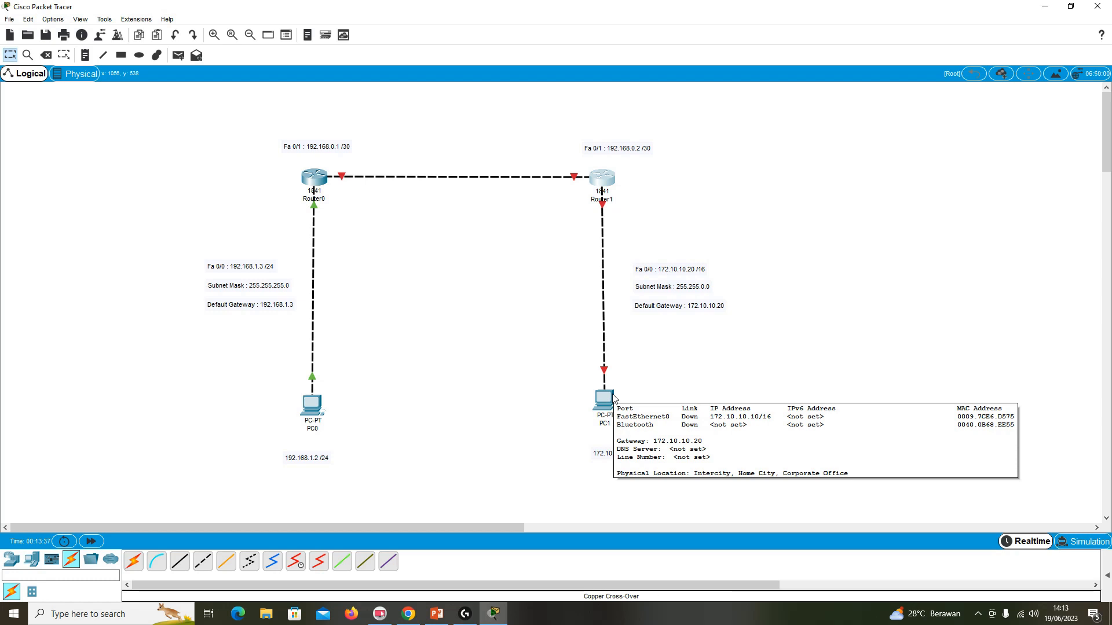
Open Router1's command line, answer no to the initial configuration dialog, and start the console session.
click(599, 179)
drag(571, 132, 921, 130)
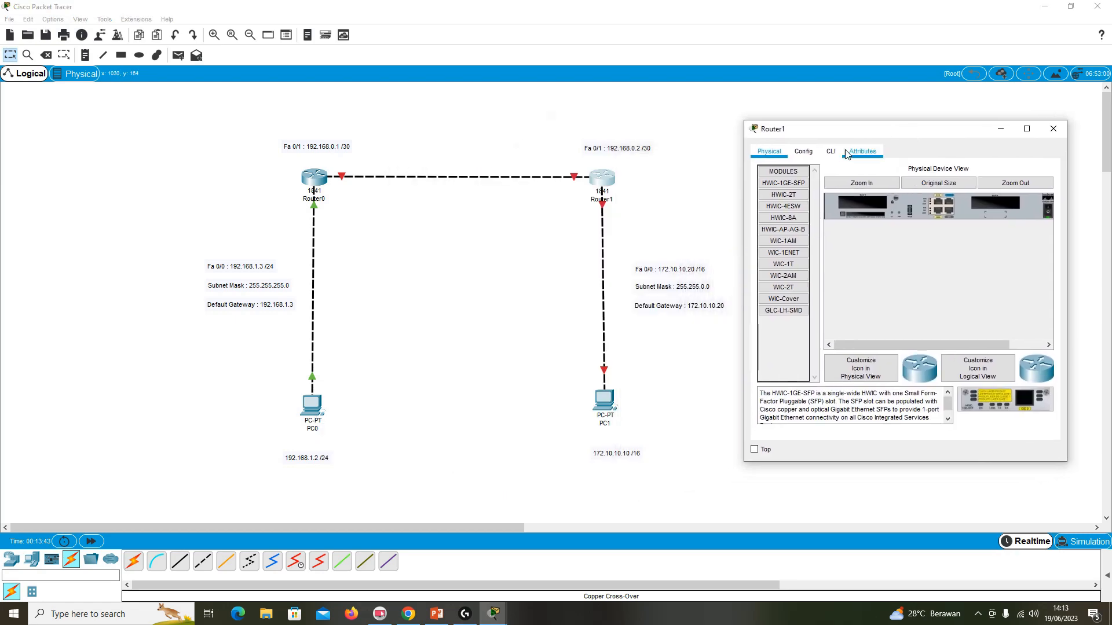
click(840, 152)
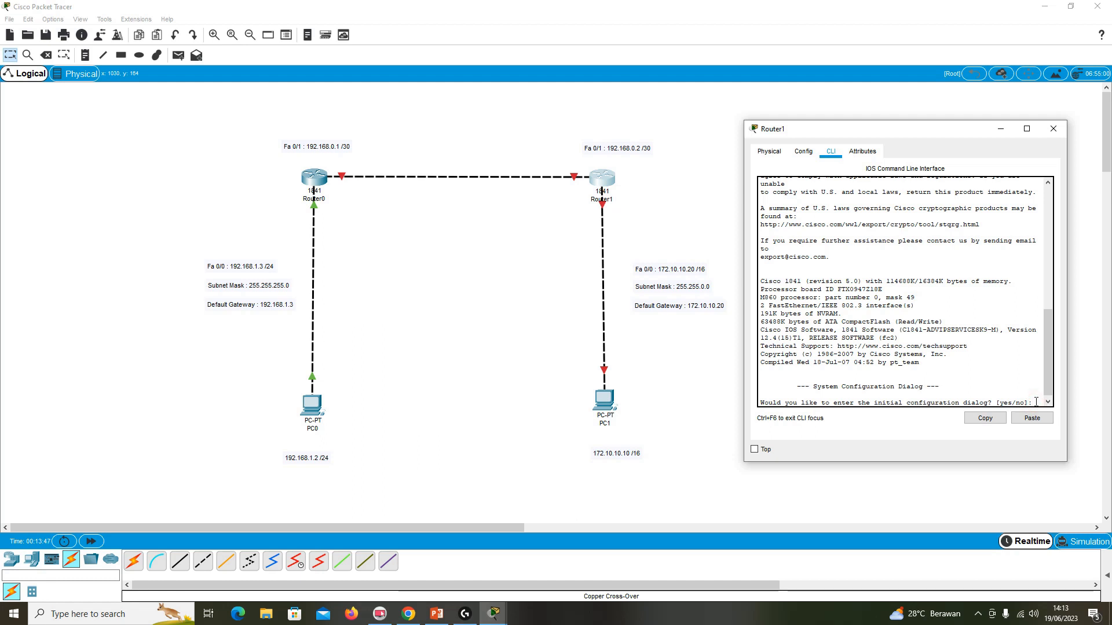
text(no)
key(Return)
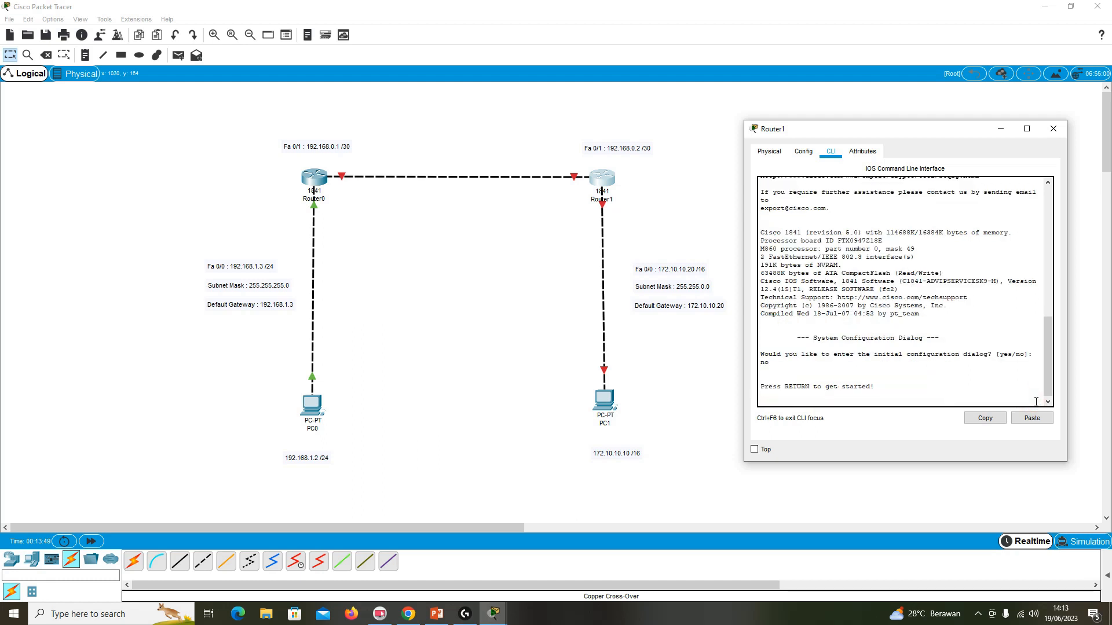
key(Return)
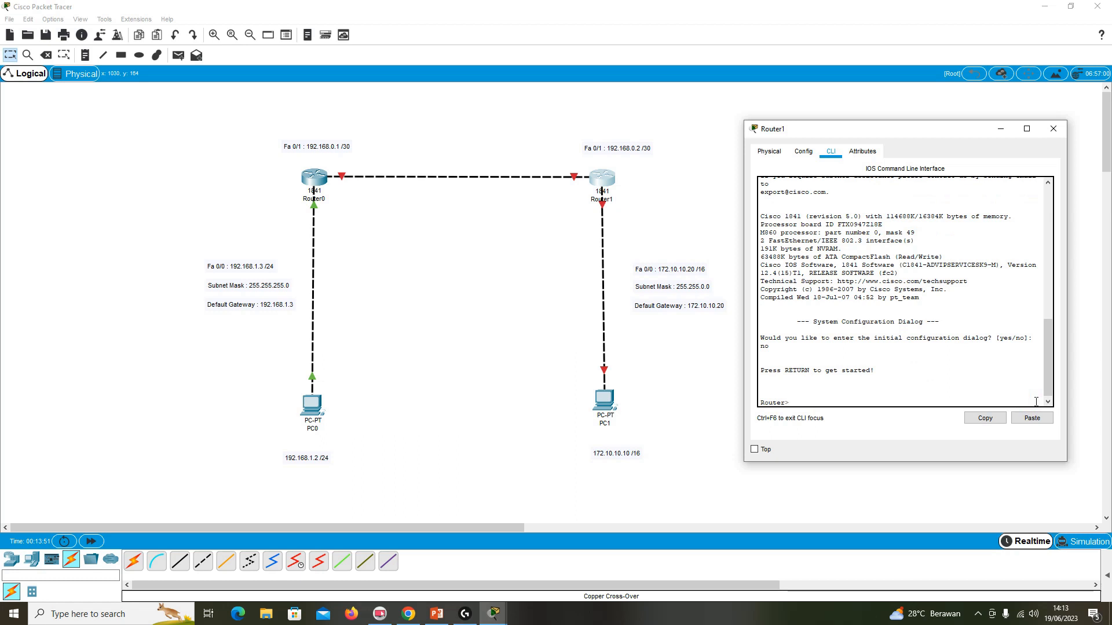
Enter privileged mode with enable and global configuration mode with configure terminal on Router1.
text(enable)
key(Return)
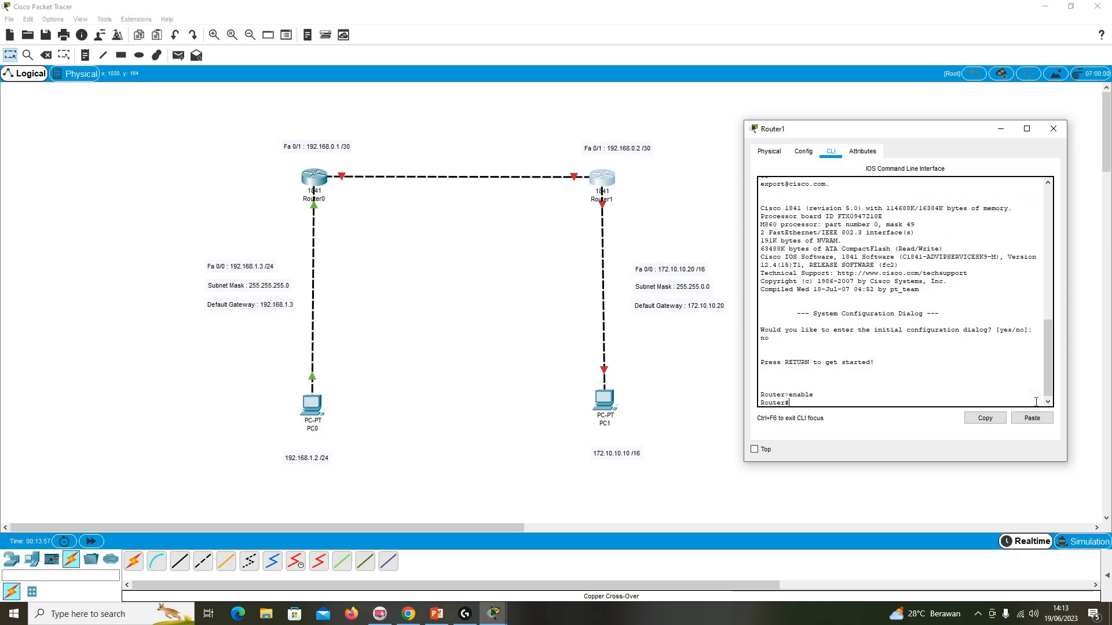
text(configure terminal)
key(Return)
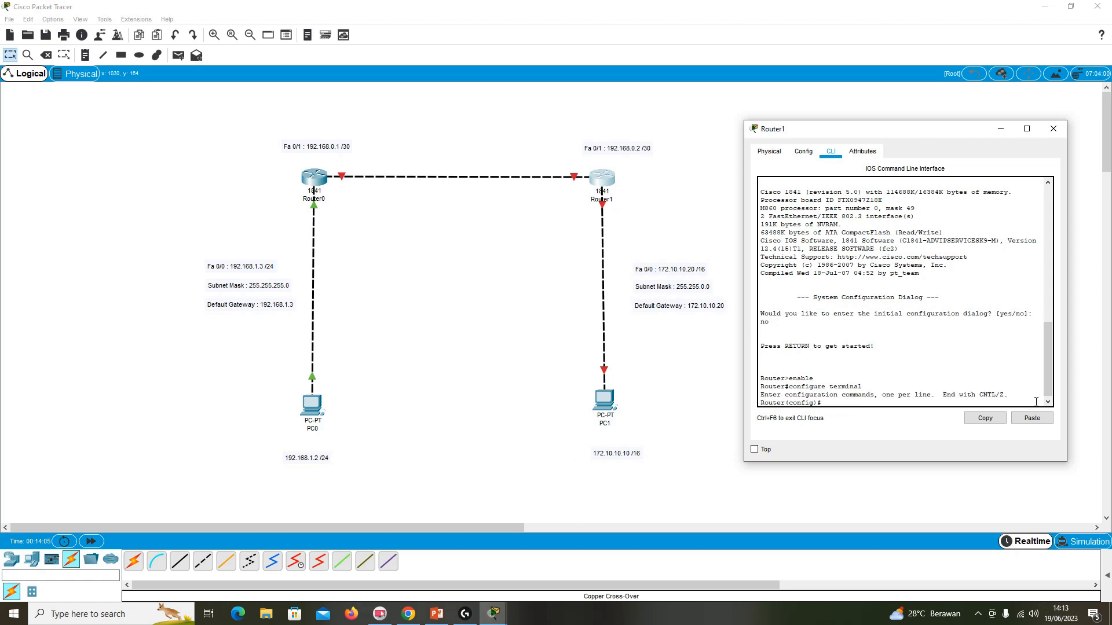
Try to assign IP address 172.10.10.20 with mask 255.255.0.0, and again with 255.255.0, from Router1's global configuration mode.
text(ip address)
text(172.10.10.20)
text(255.25)
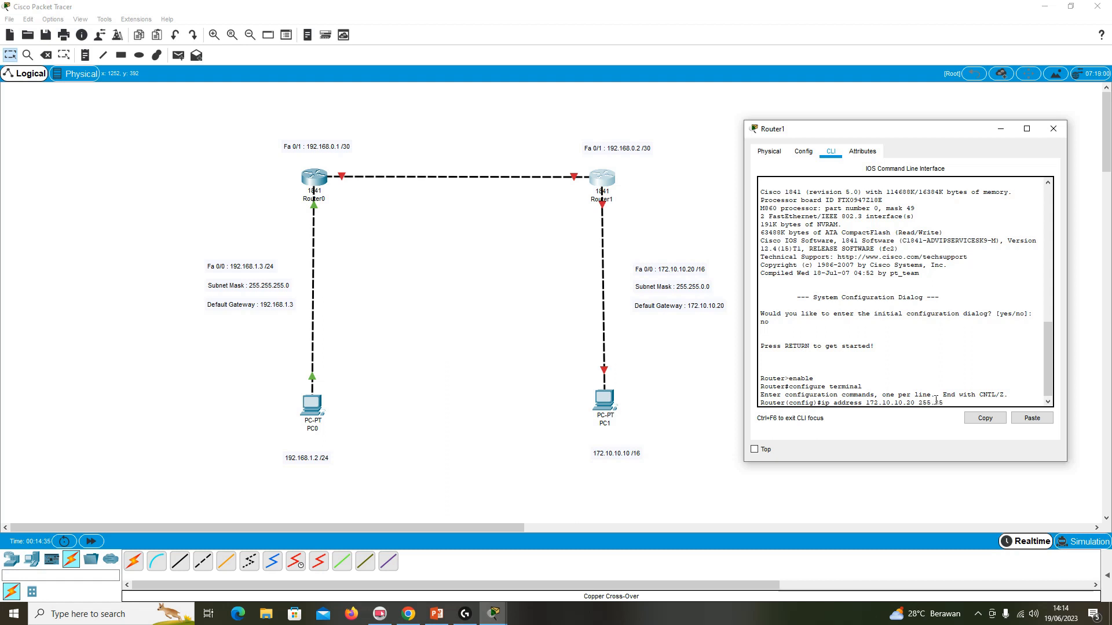
text(5.0.0)
key(Return)
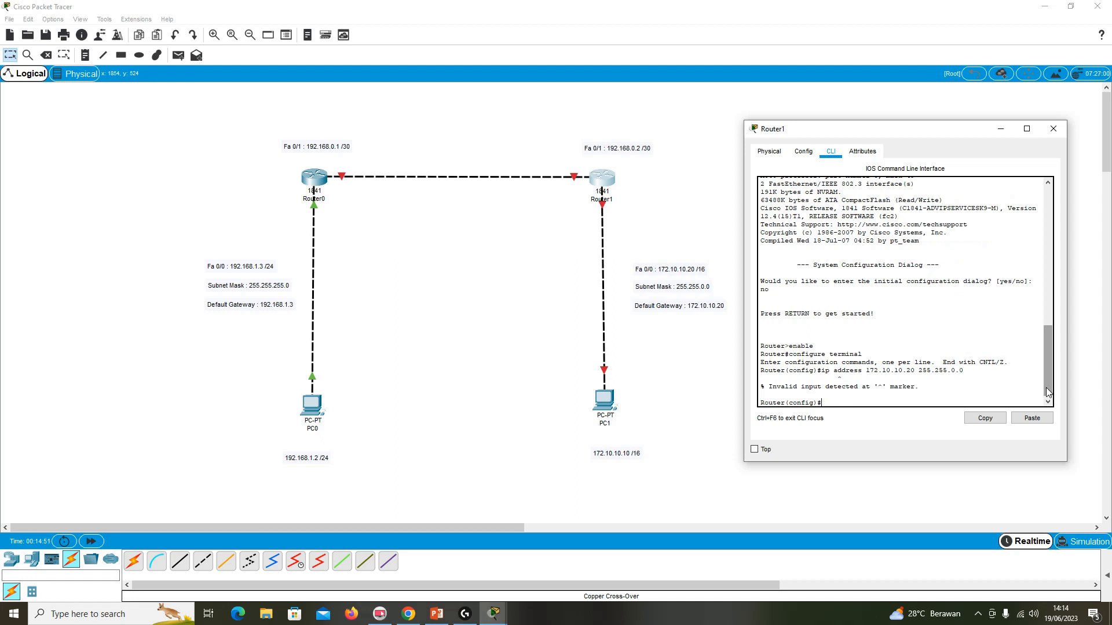
key(Up)
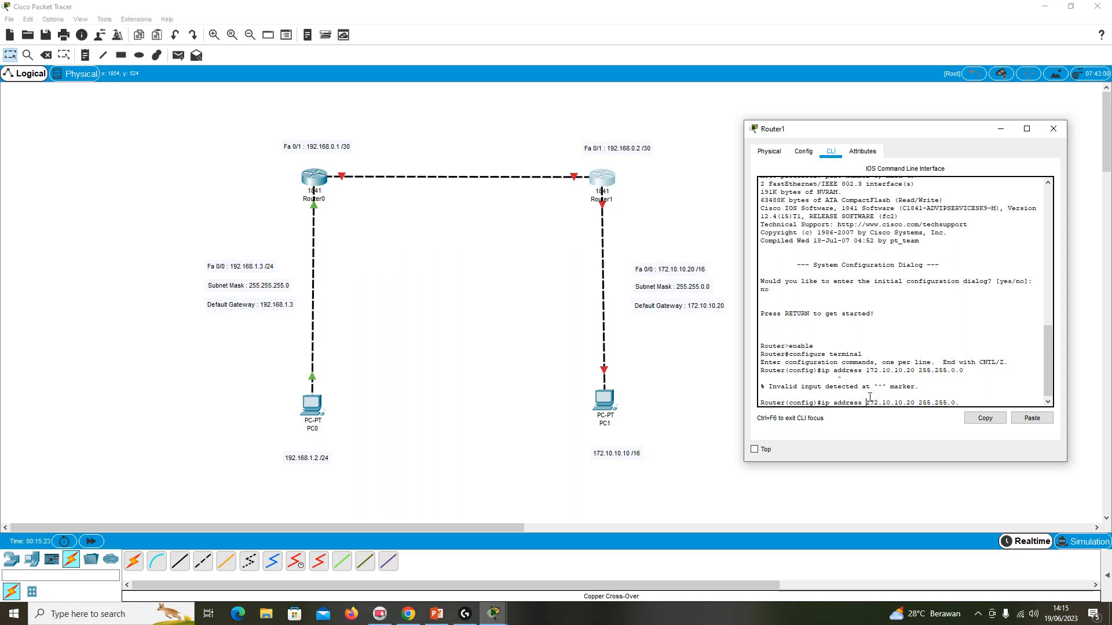
key(Return)
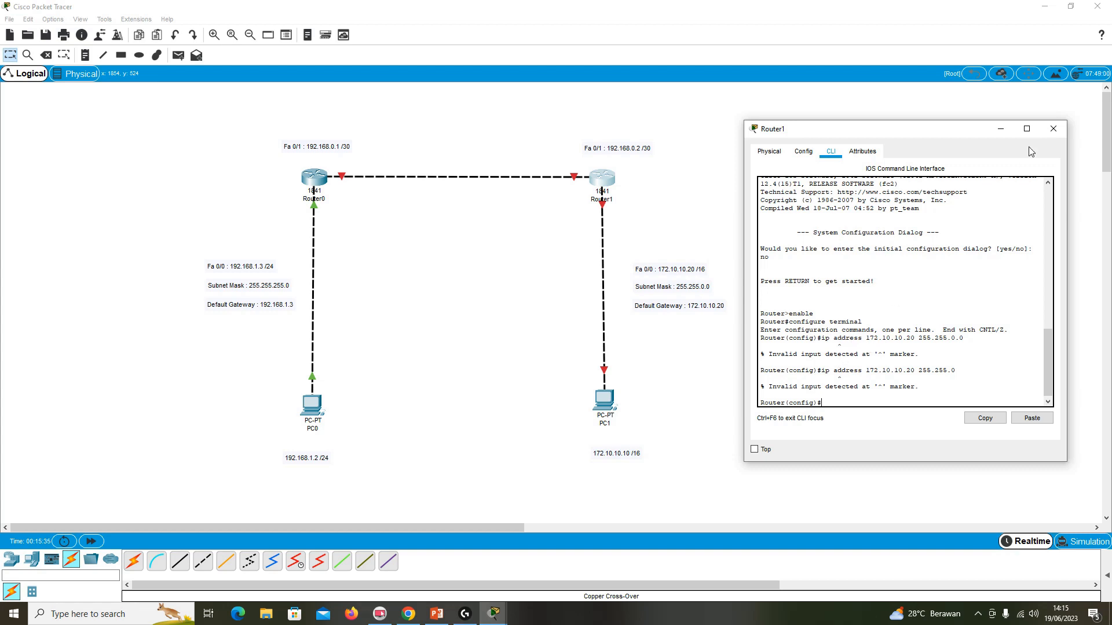
Reopen Router1's command line and exit both global configuration mode and the console session.
click(1053, 129)
click(607, 179)
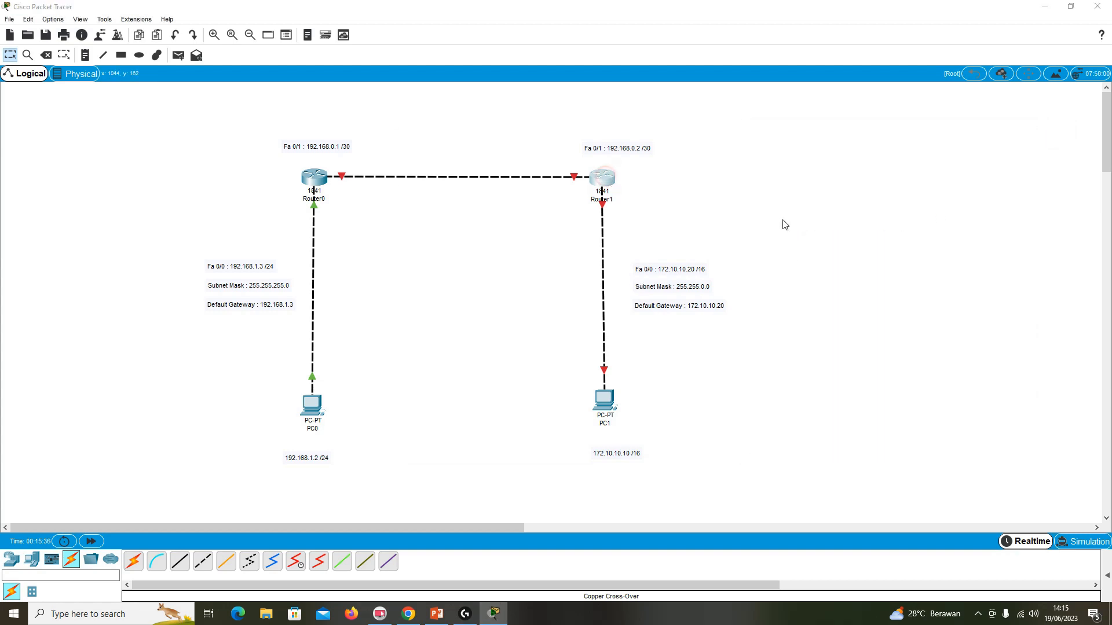
drag(572, 142, 897, 161)
click(861, 421)
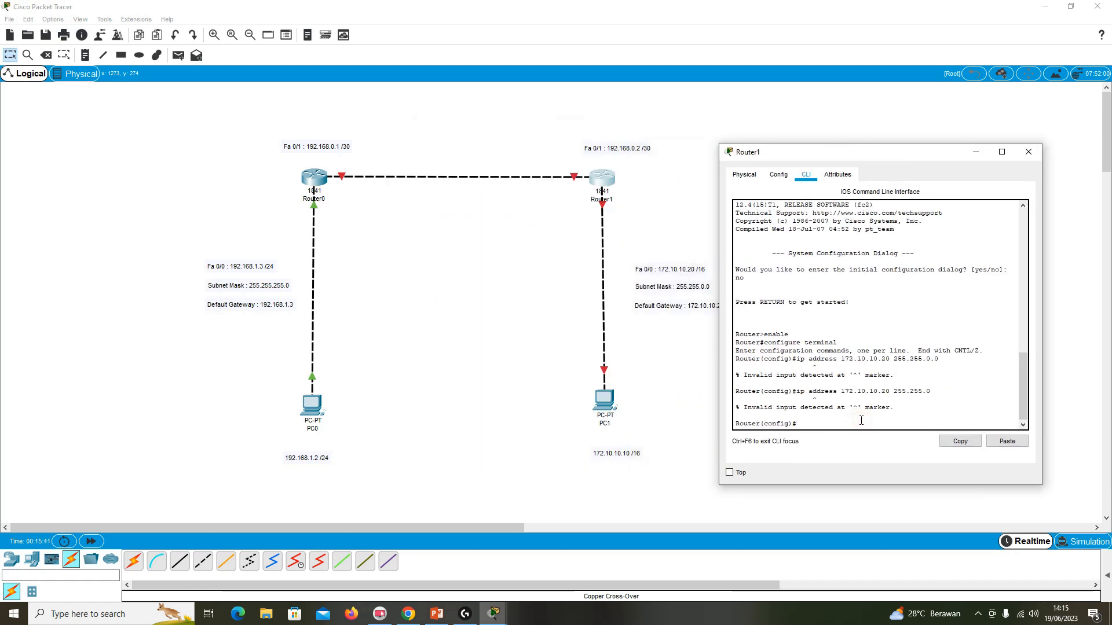
text(exit)
key(Return)
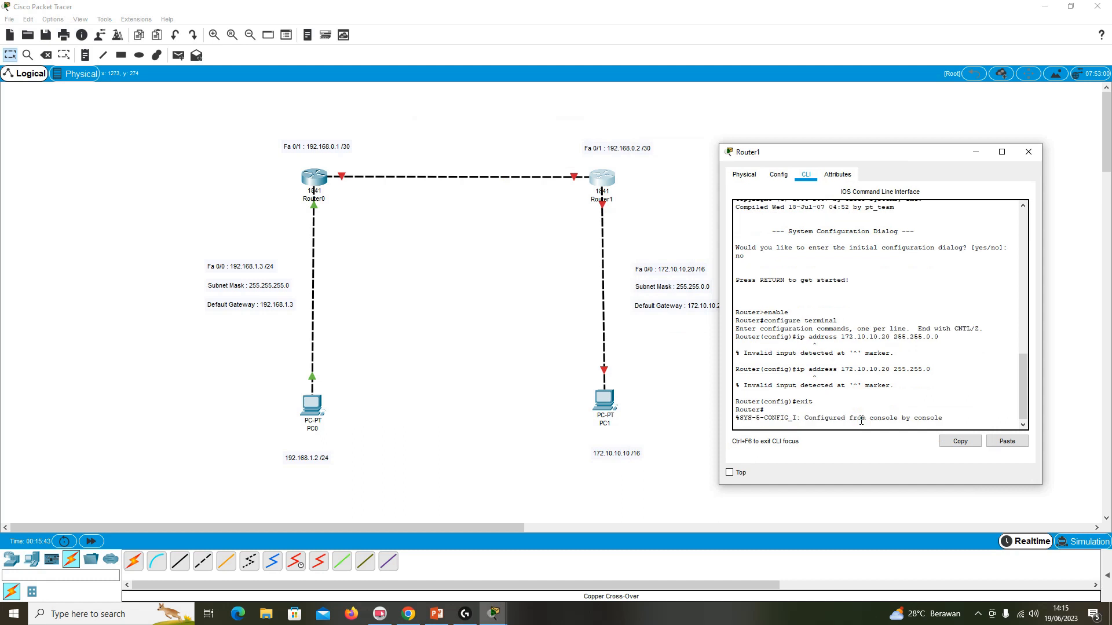
text(exit)
key(Return)
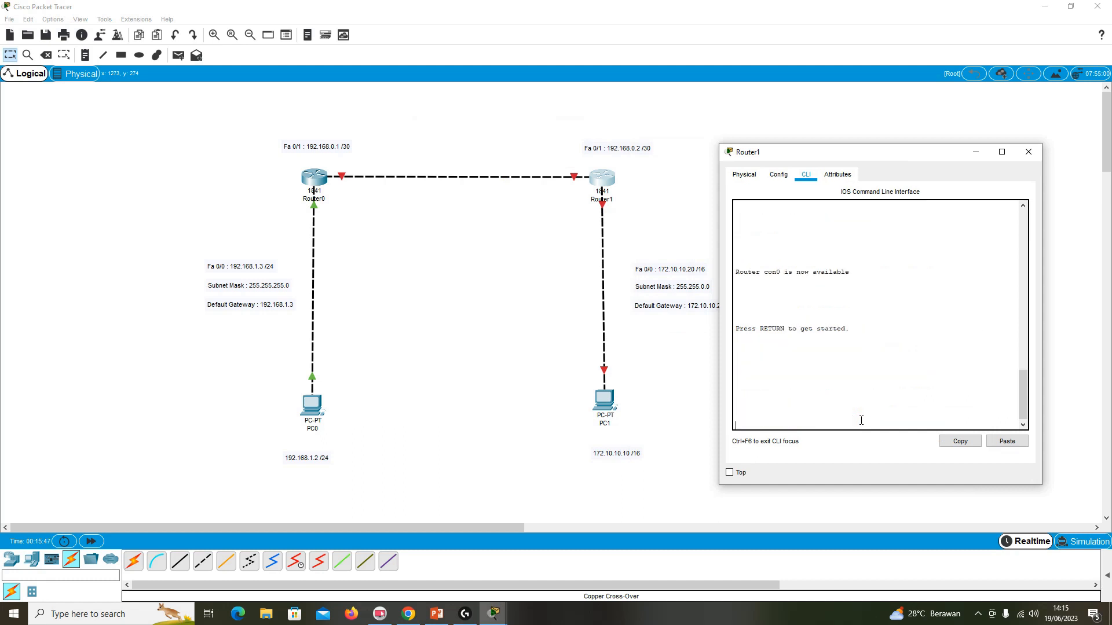
Restart Router1's console session and return to global configuration mode using enable and configure terminal.
key(Return)
text(enable)
key(Return)
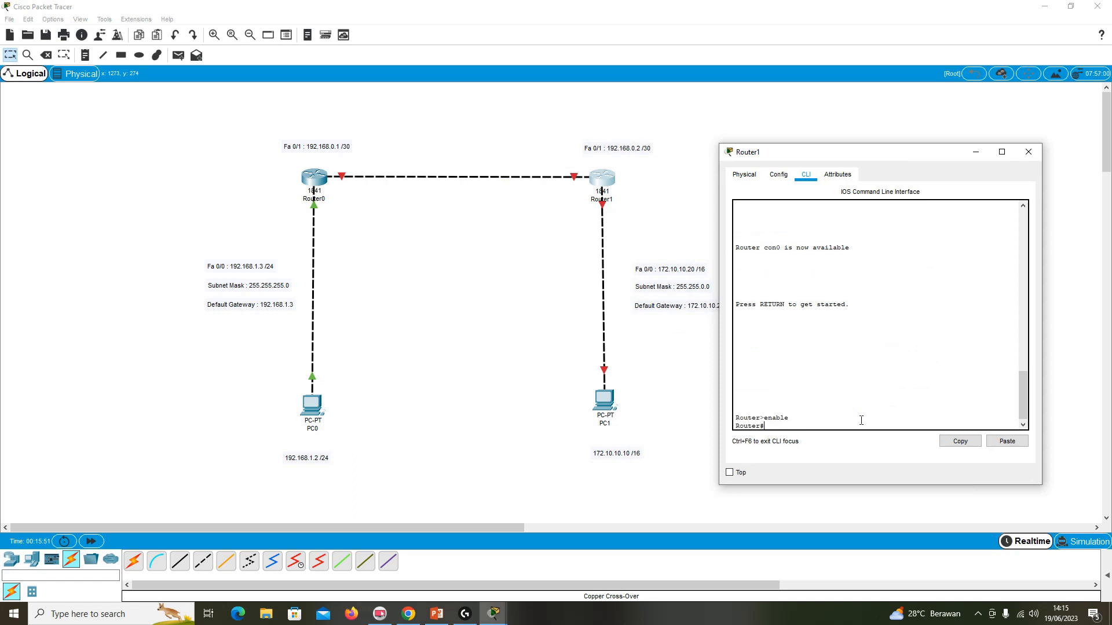
text(configure termina;)
key(BackSpace)
text(l)
key(Return)
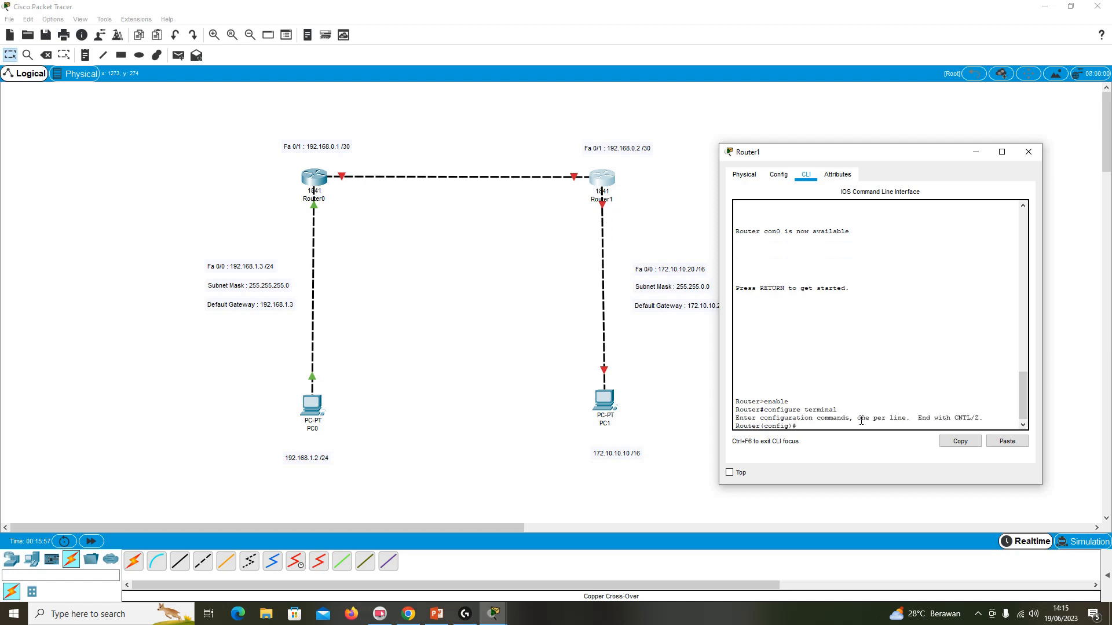
Enter interface configuration mode for fa 0/0 on Router1.
text(interface fa 0/)
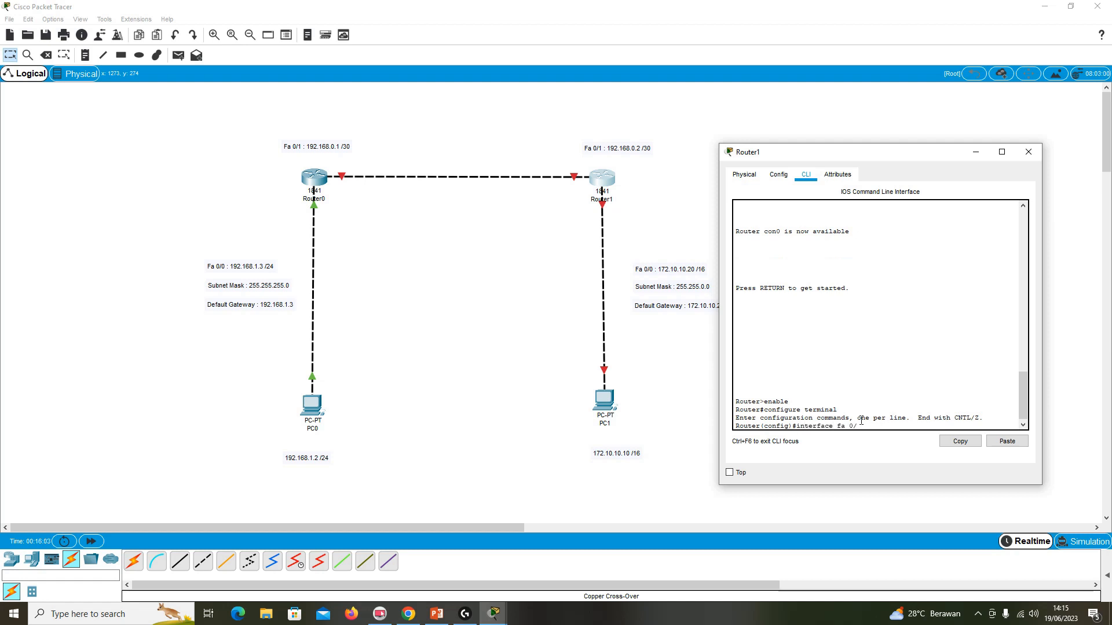
text(0)
key(Return)
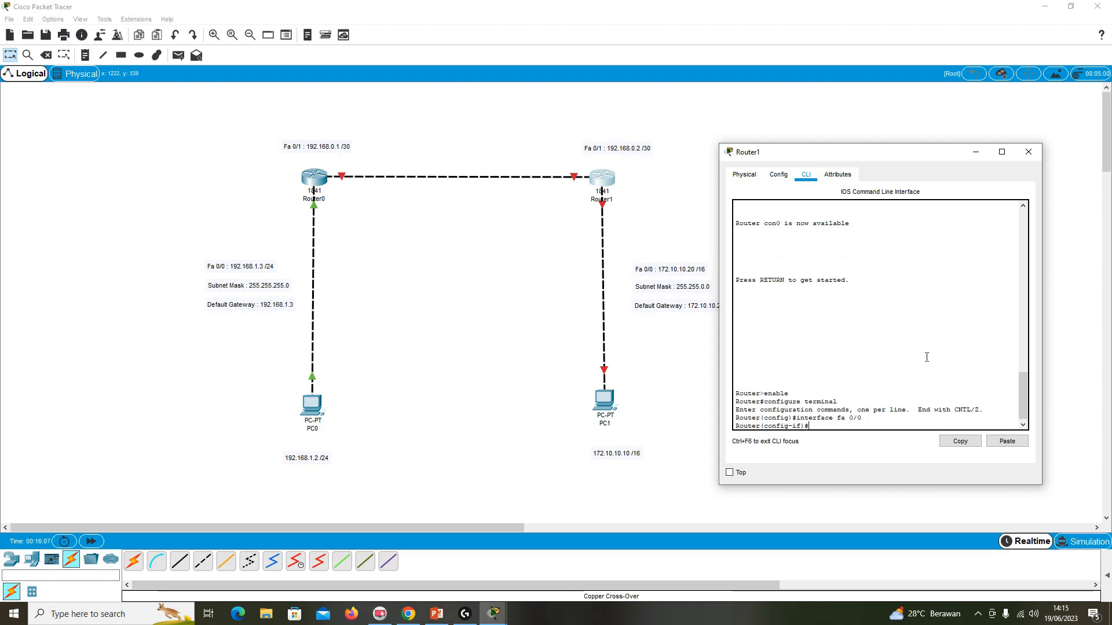
Assign IP address 172.10.10.20 with mask 255.255.0.0 to Router1's fa 0/0, checking the mask against the PowerPoint subnet table.
scroll(925, 367, up, 5)
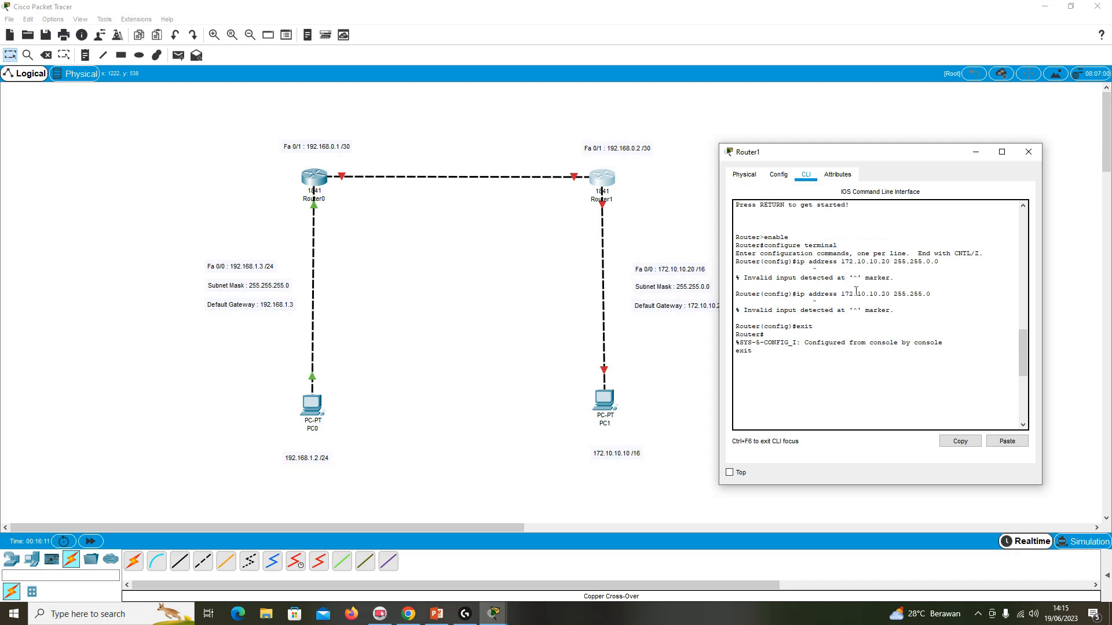
scroll(856, 291, down, 6)
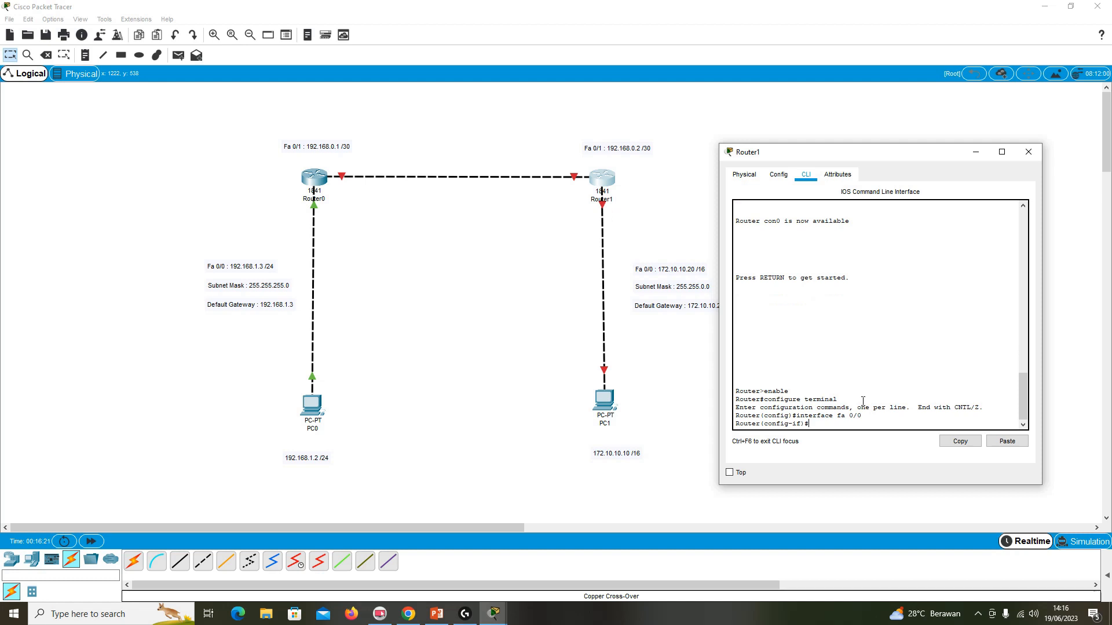
text(ip address 172.10.10.20)
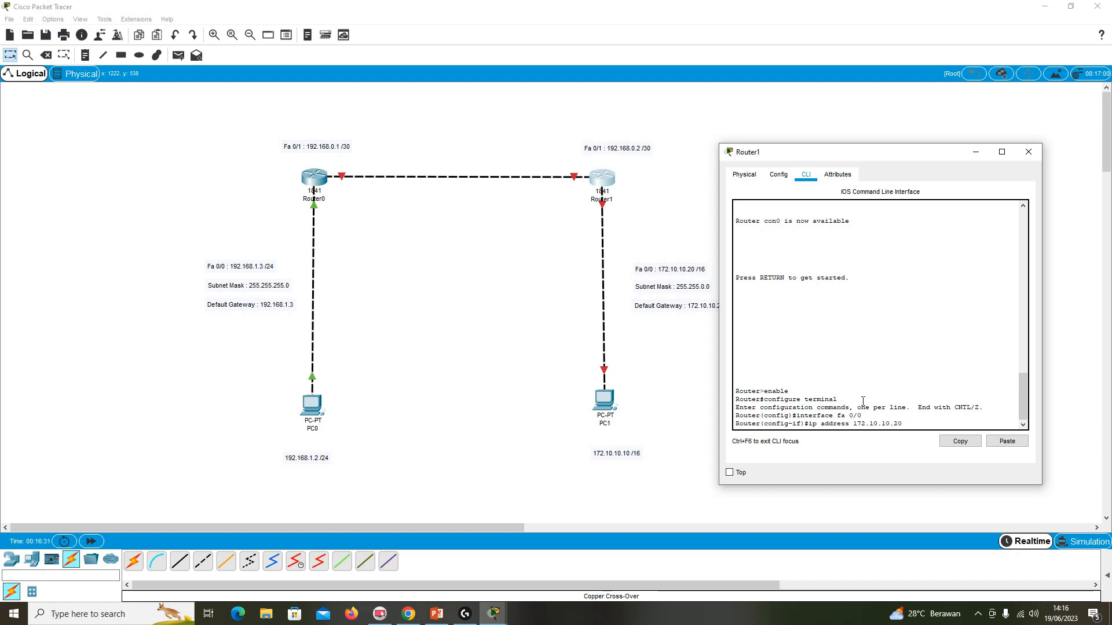
drag(833, 154, 855, 155)
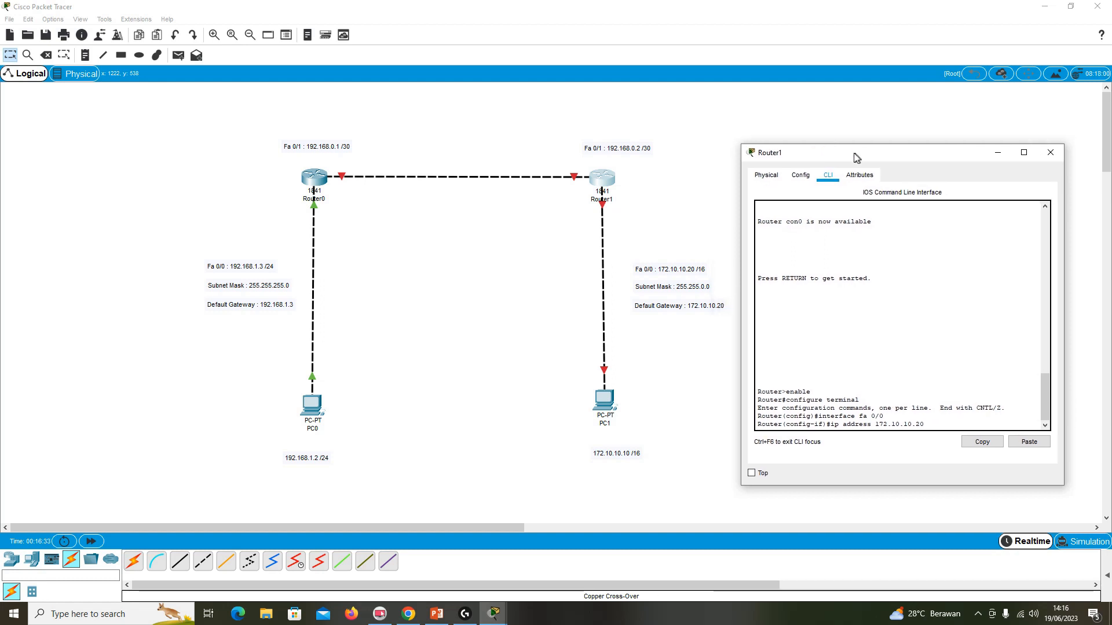
text(255.2)
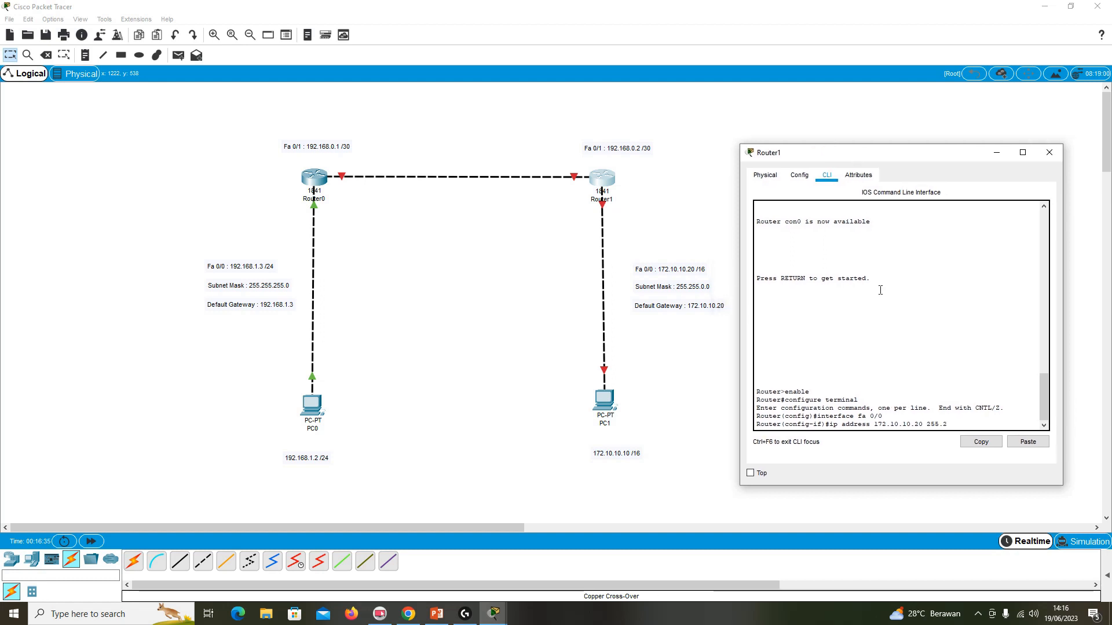
text(55.0.0)
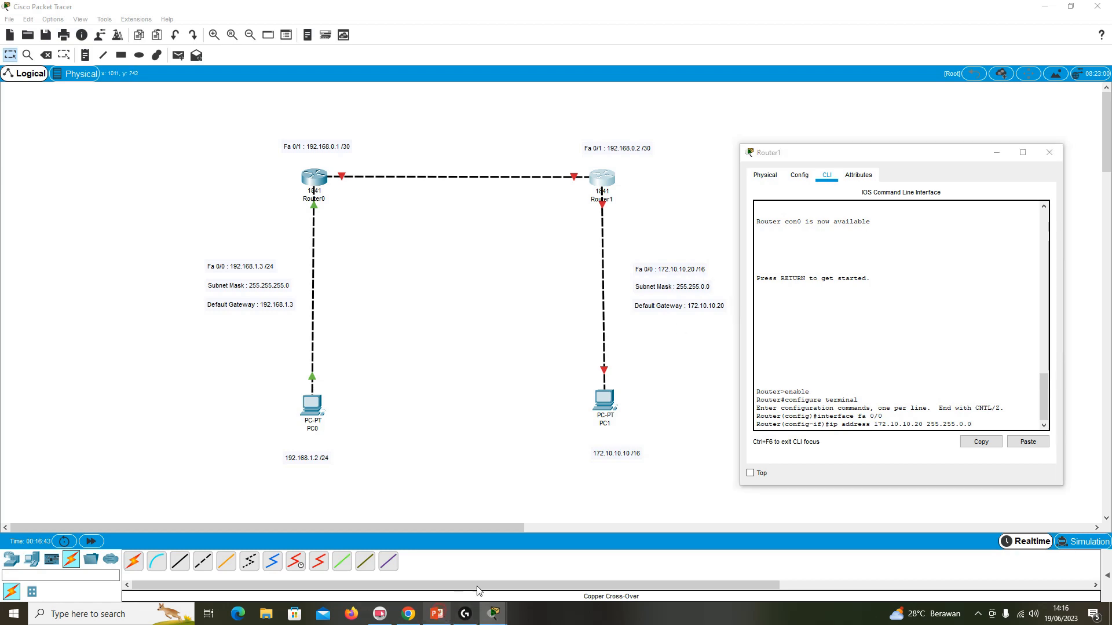
click(436, 613)
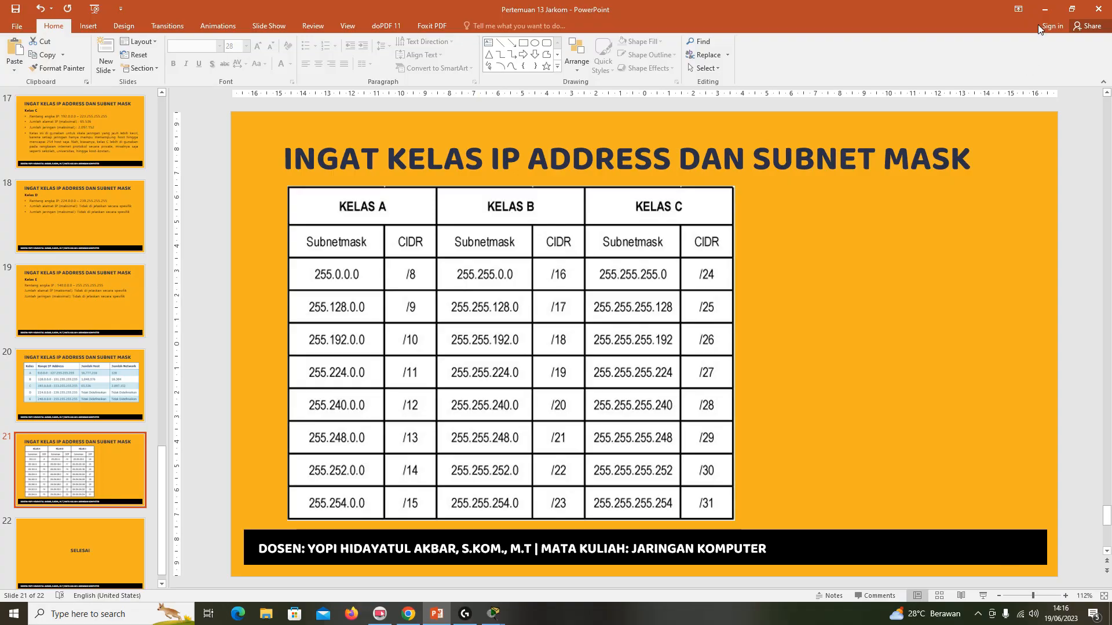
click(1044, 9)
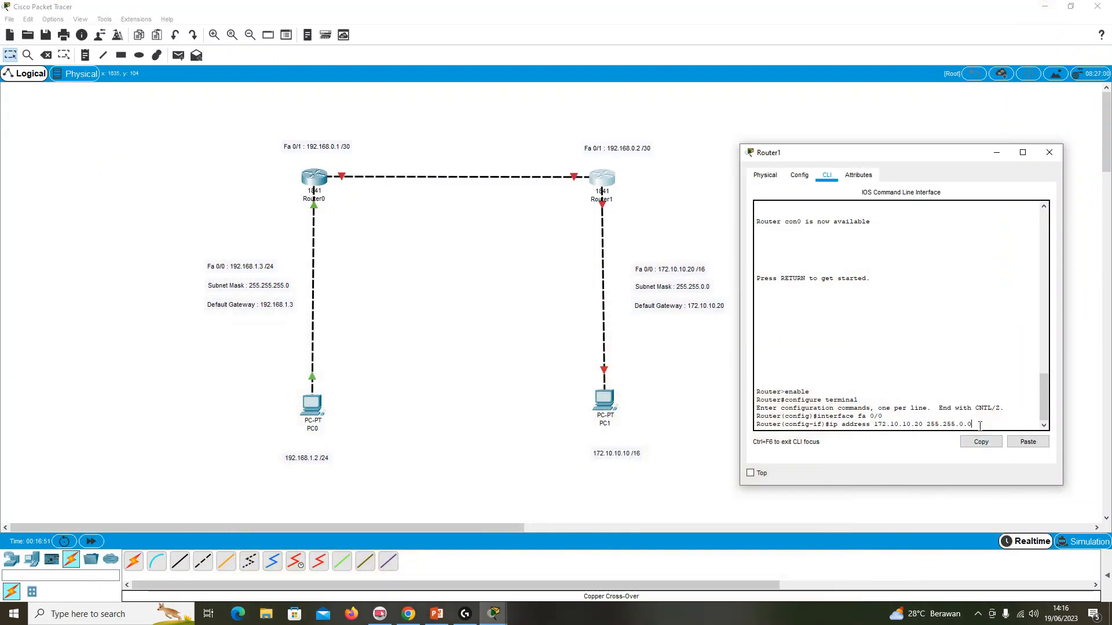
key(Return)
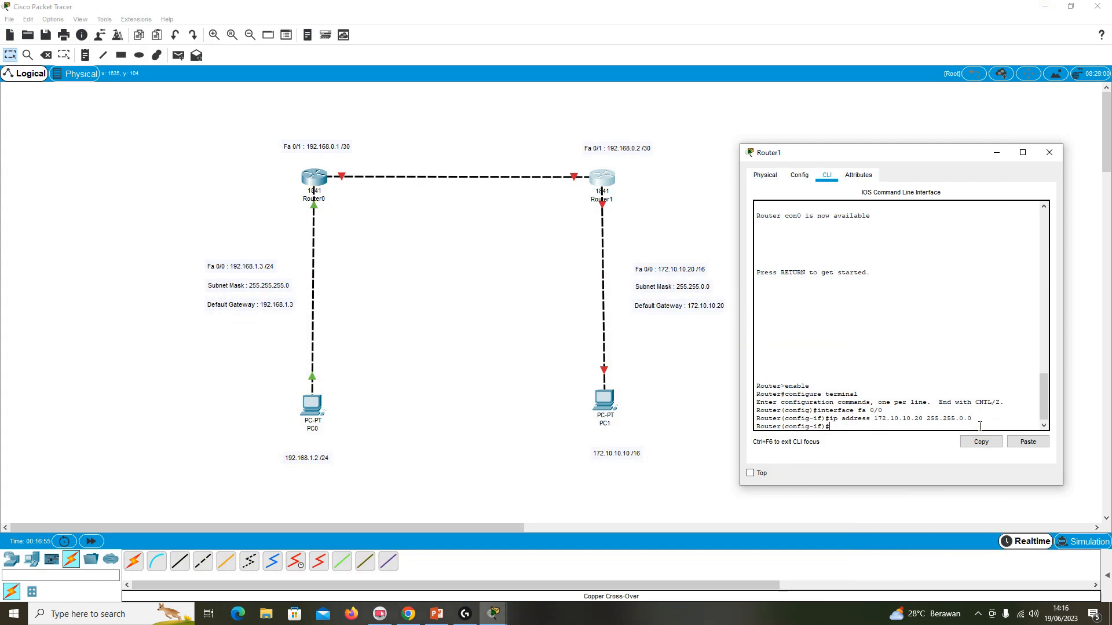
Enable Router1's fa 0/0 with no shutdown and exit to global configuration mode.
text(no shutdown)
key(Return)
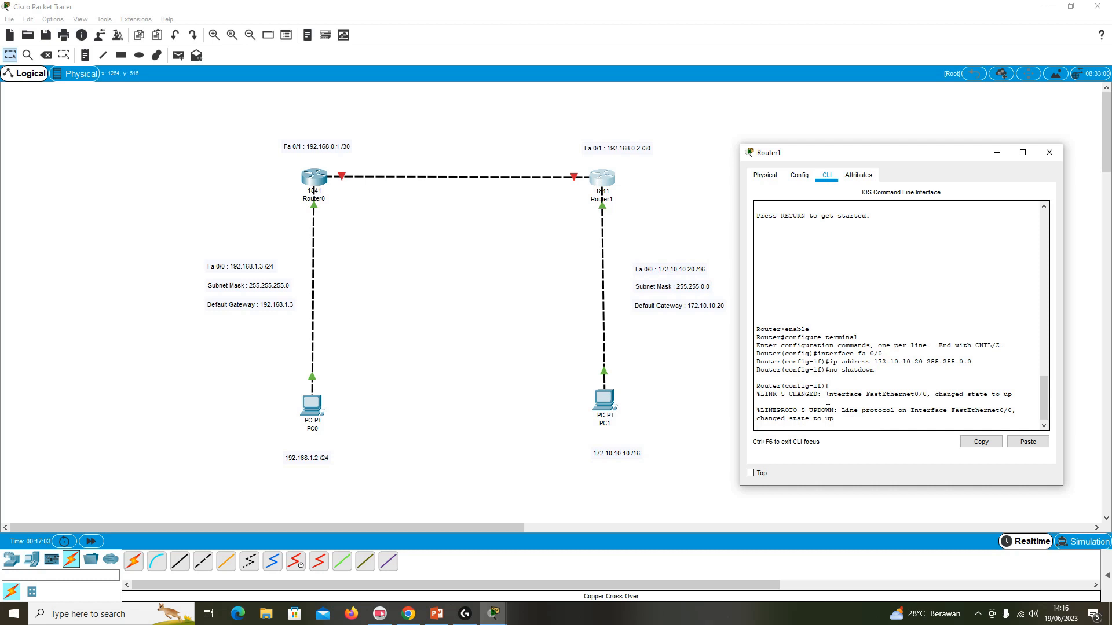
text(exit)
key(Return)
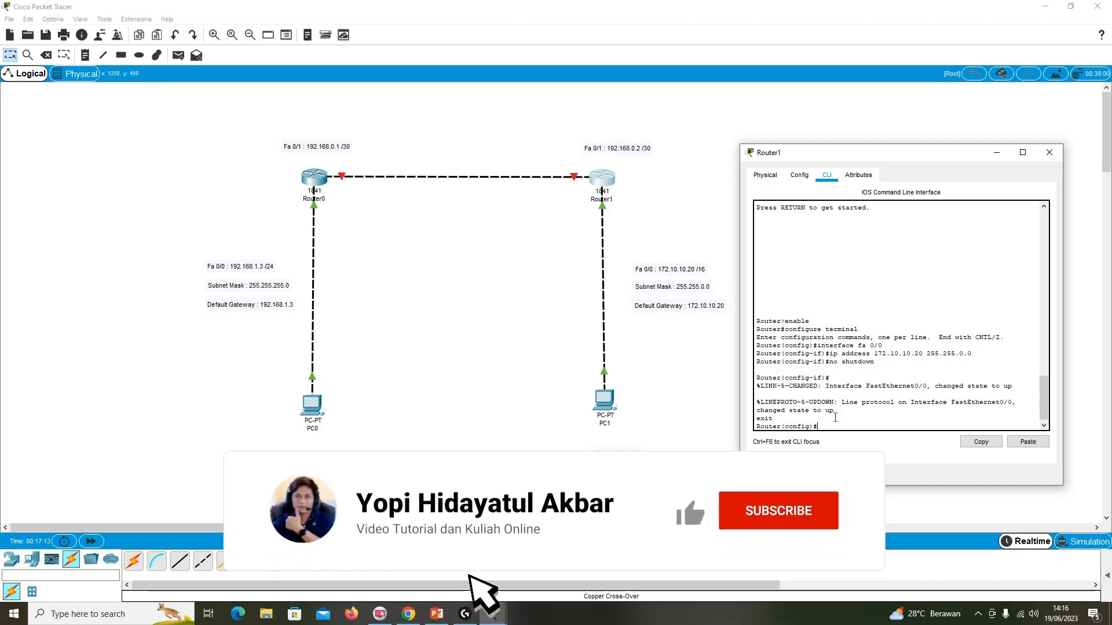
Enter interface configuration mode for fa 0/1 on Router1.
text(interface fa)
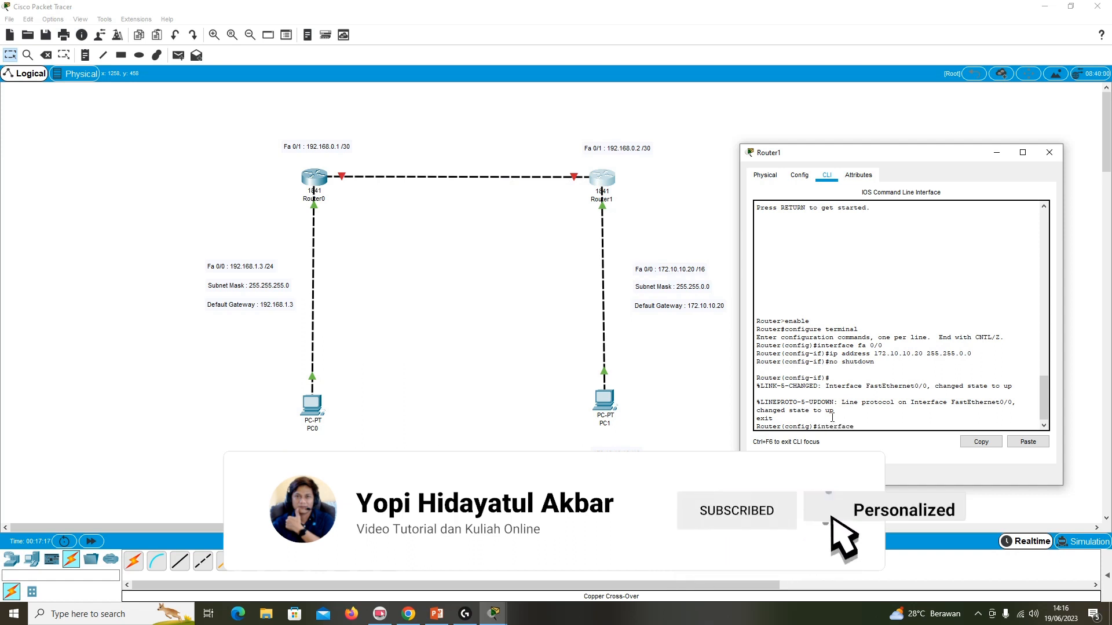
text( 0/1)
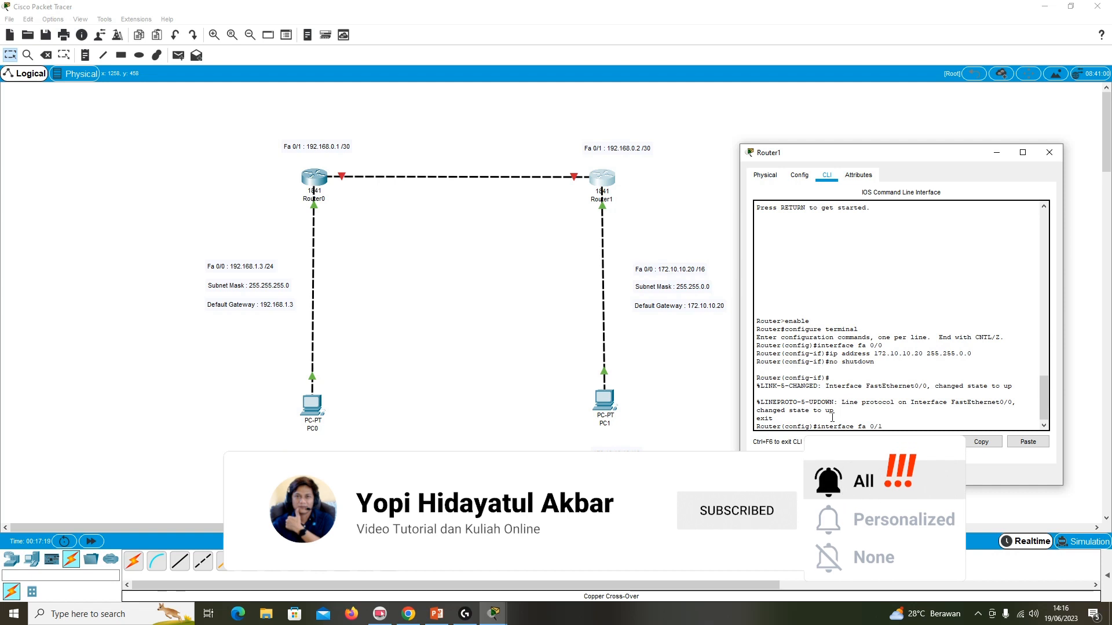
key(Return)
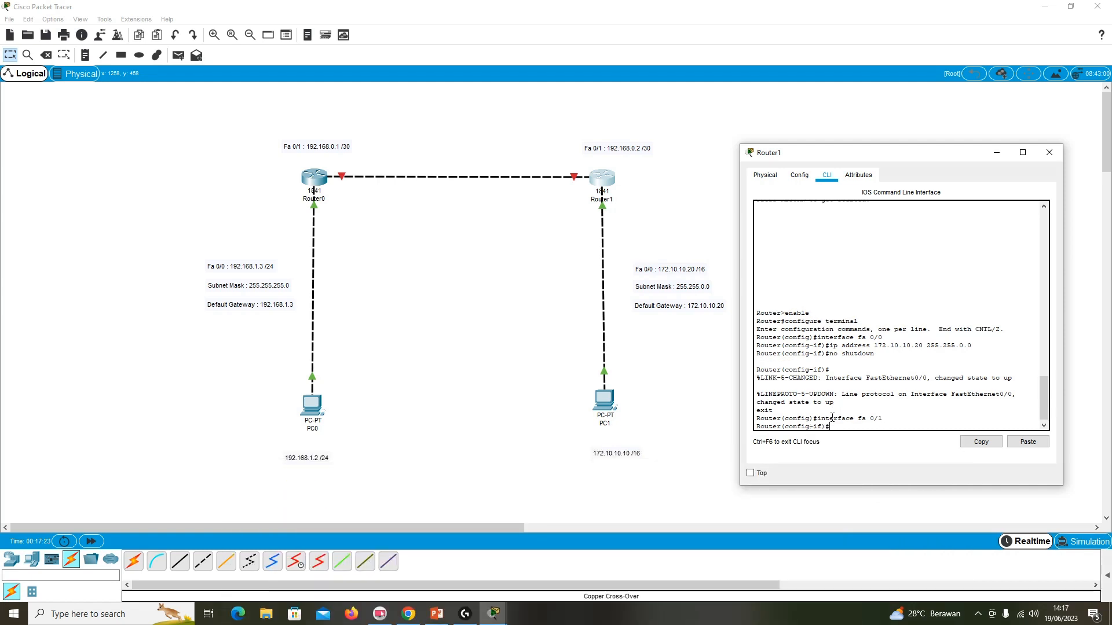
Assign IP address 192.168.0.2 with mask 255.255.255.252 to Router1's fa 0/1, checking the /30 mask in the PowerPoint table.
text(ip address 192.)
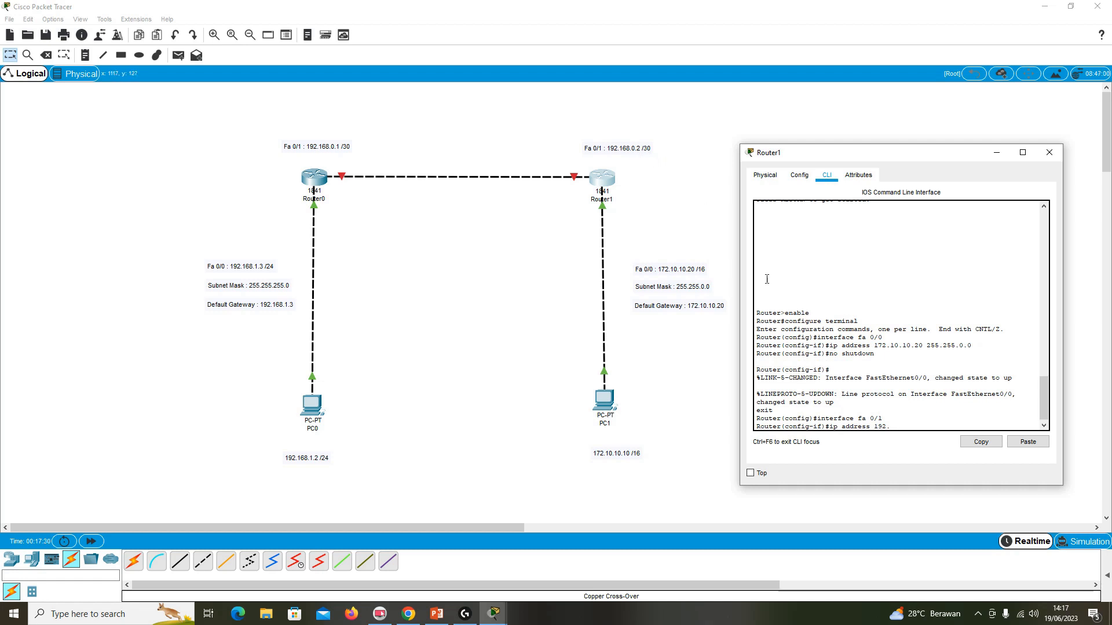
text(16)
key(BackSpace)
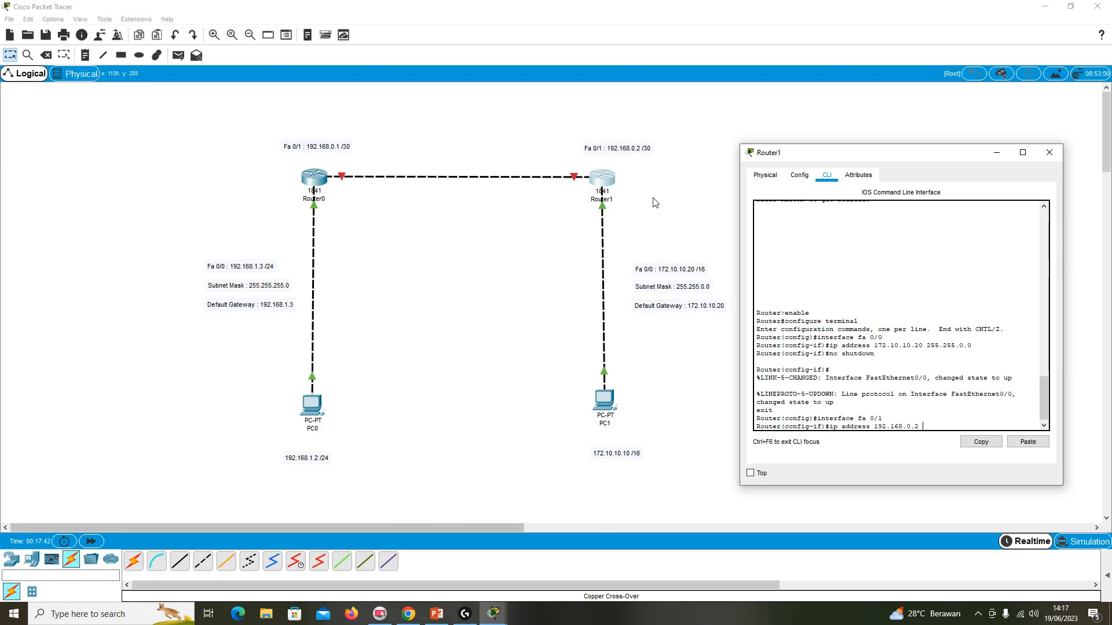
click(435, 615)
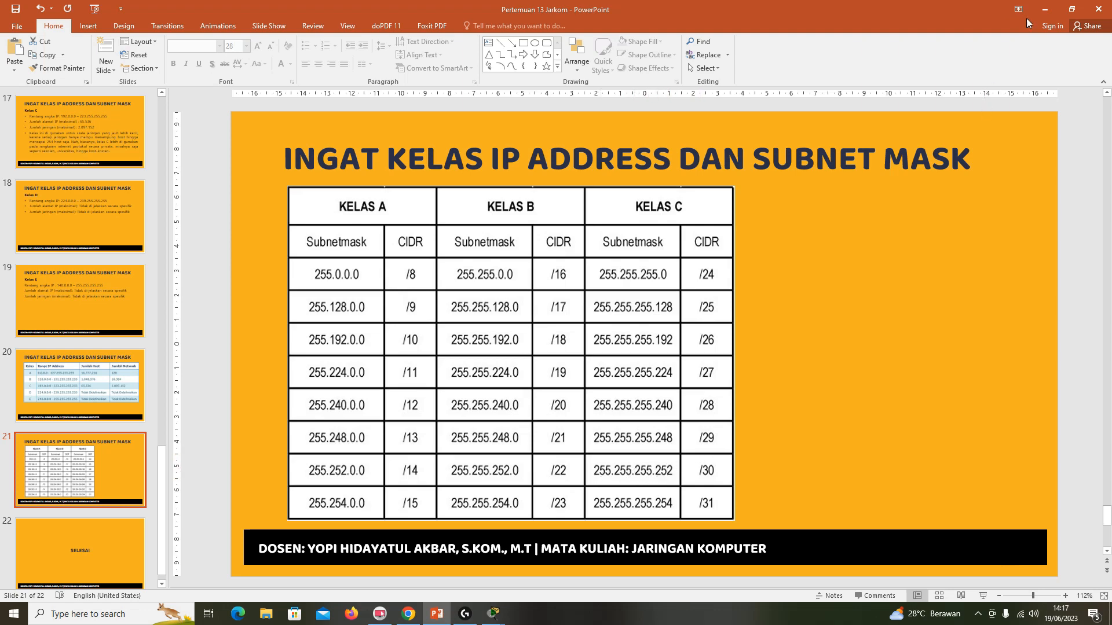
click(1044, 11)
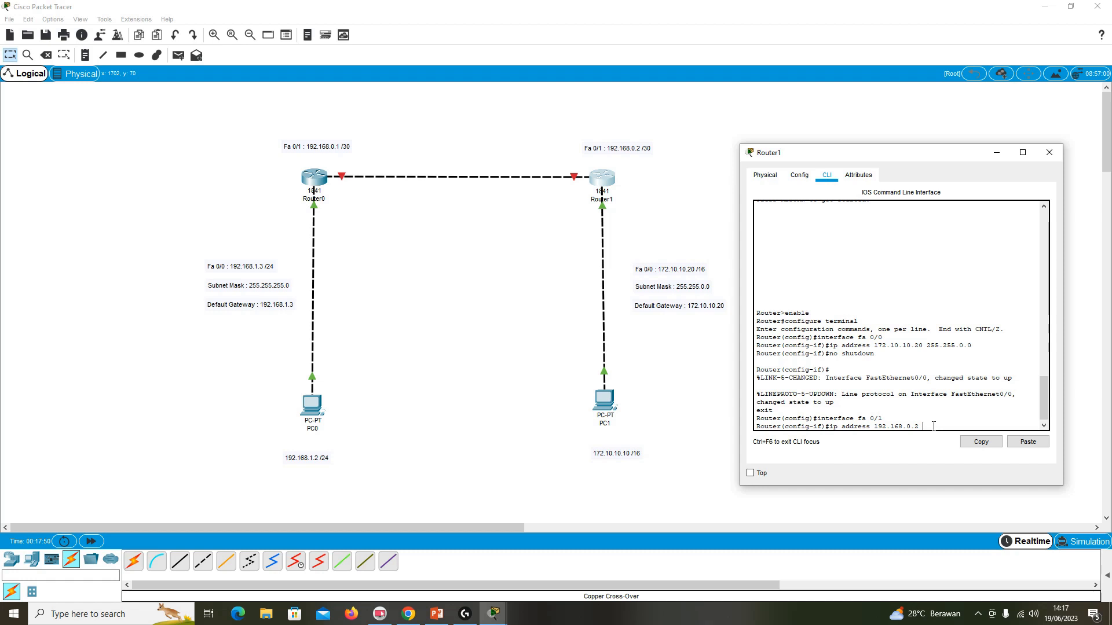
text(255.255.255.252)
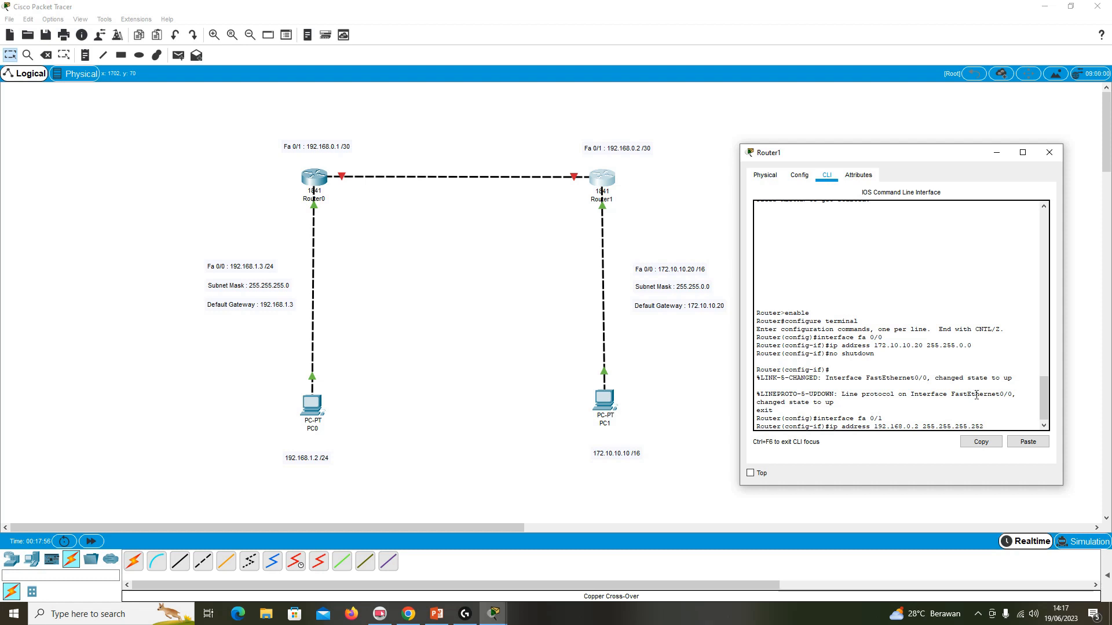
key(Return)
Enable Router1's fa 0/1 with no shutdown and close the router's window.
text(no shutdown)
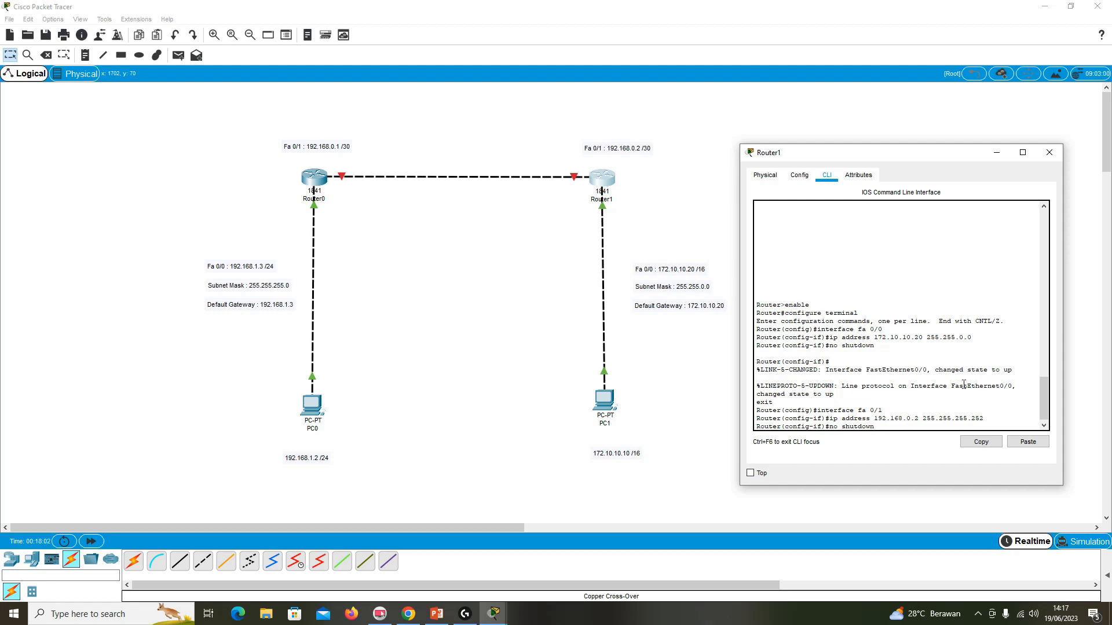
key(Return)
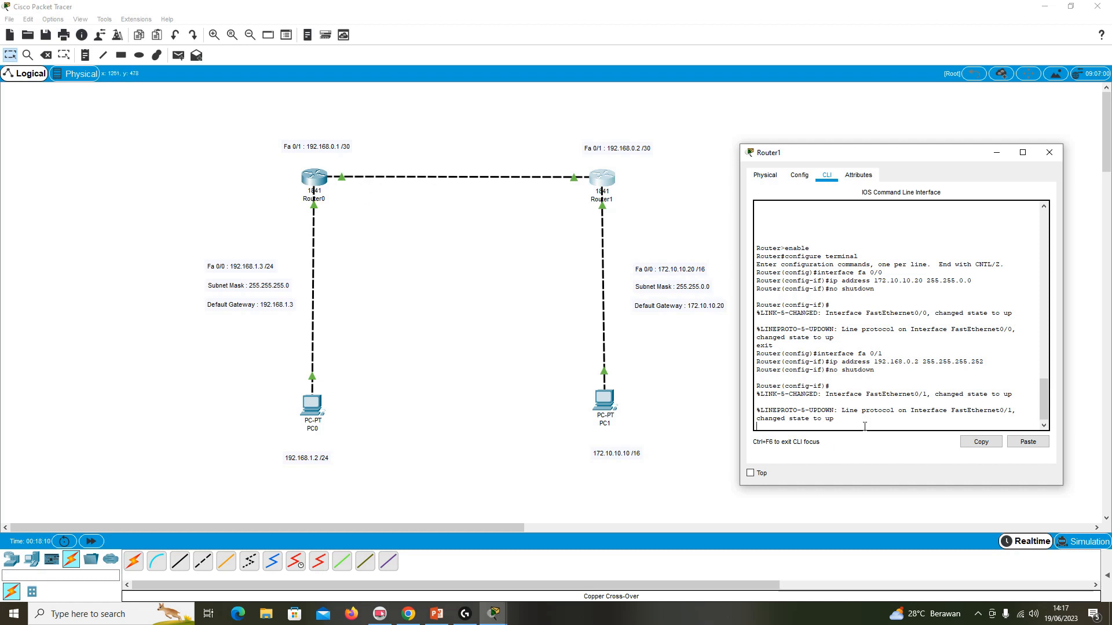
click(1056, 151)
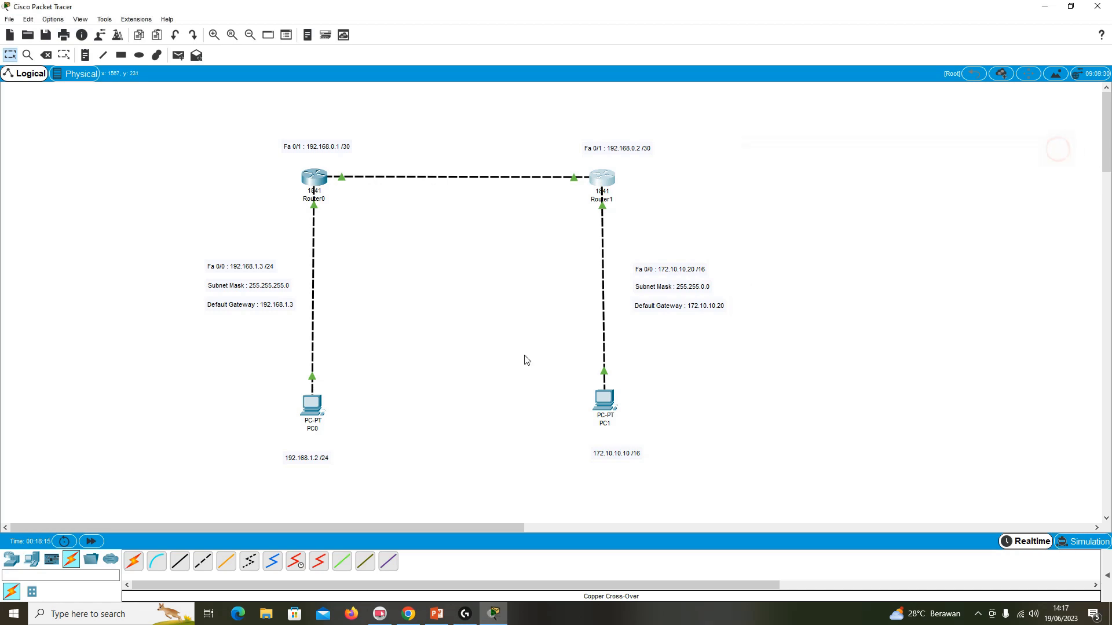
click(311, 404)
drag(540, 142, 870, 139)
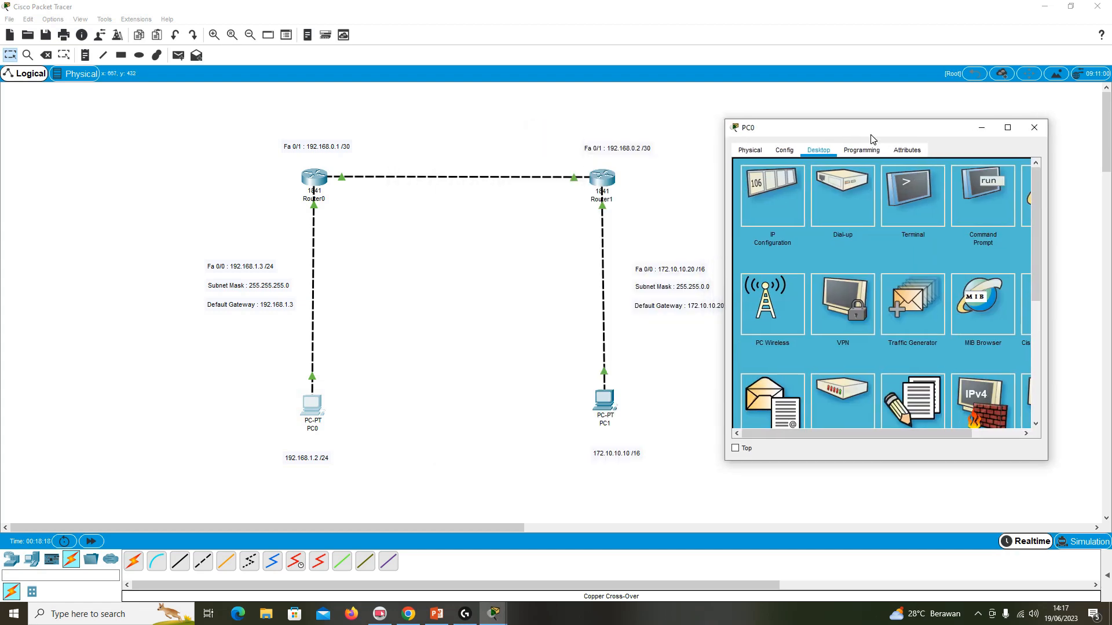
click(1034, 128)
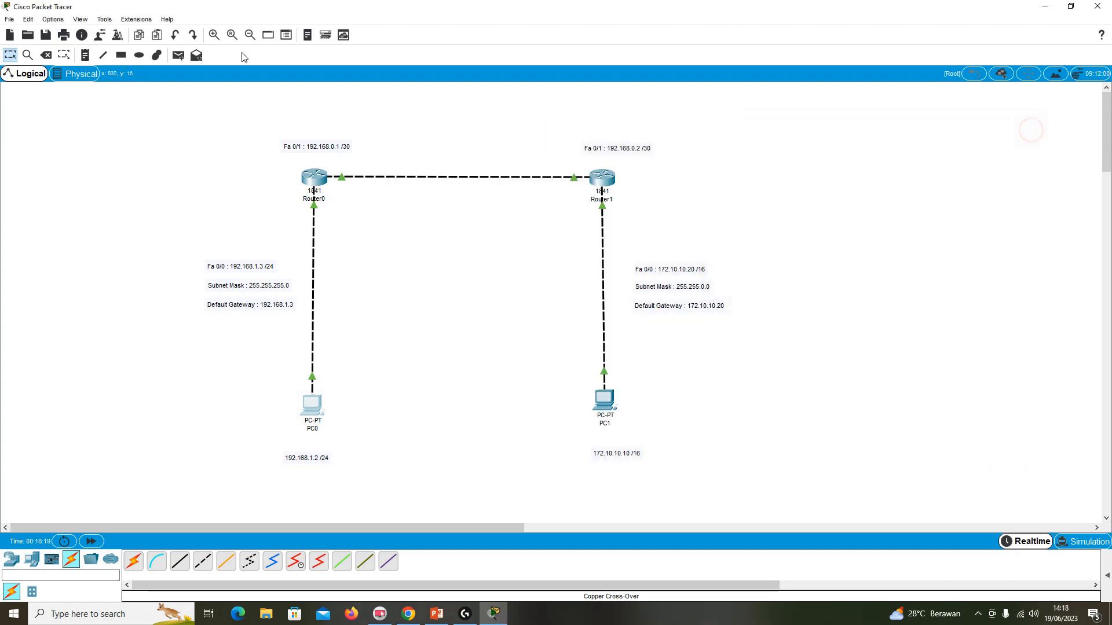
Switch the workspace to simulation mode and hide the event list.
click(80, 19)
click(117, 85)
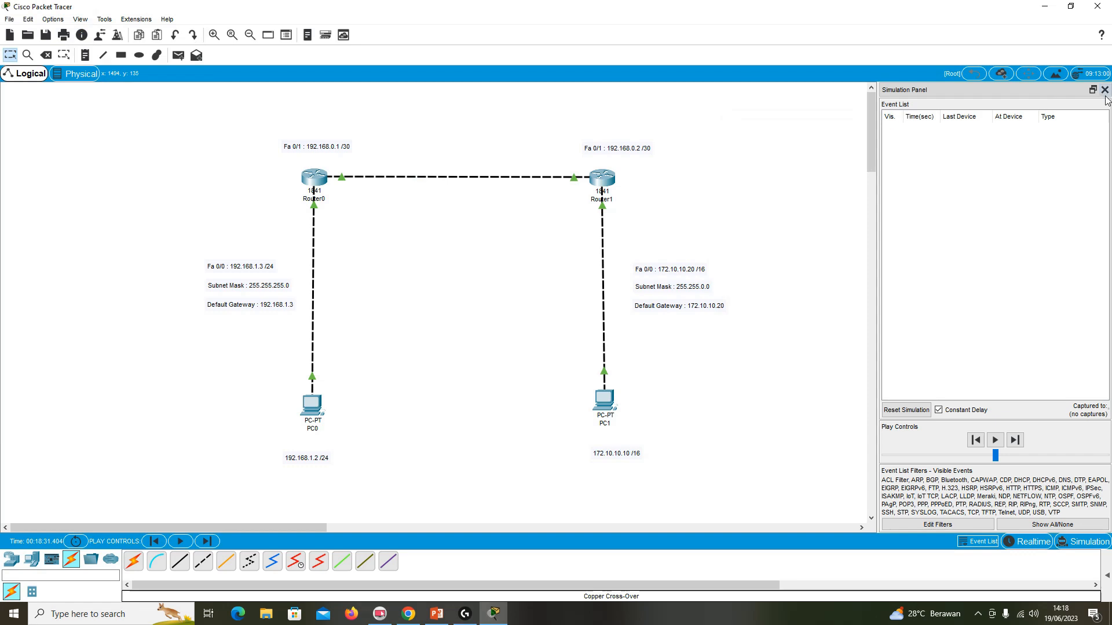
click(1104, 90)
Open PC0's Command Prompt beside the topology and ping PC1 at 172.10.10.10.
click(312, 405)
drag(532, 136, 896, 131)
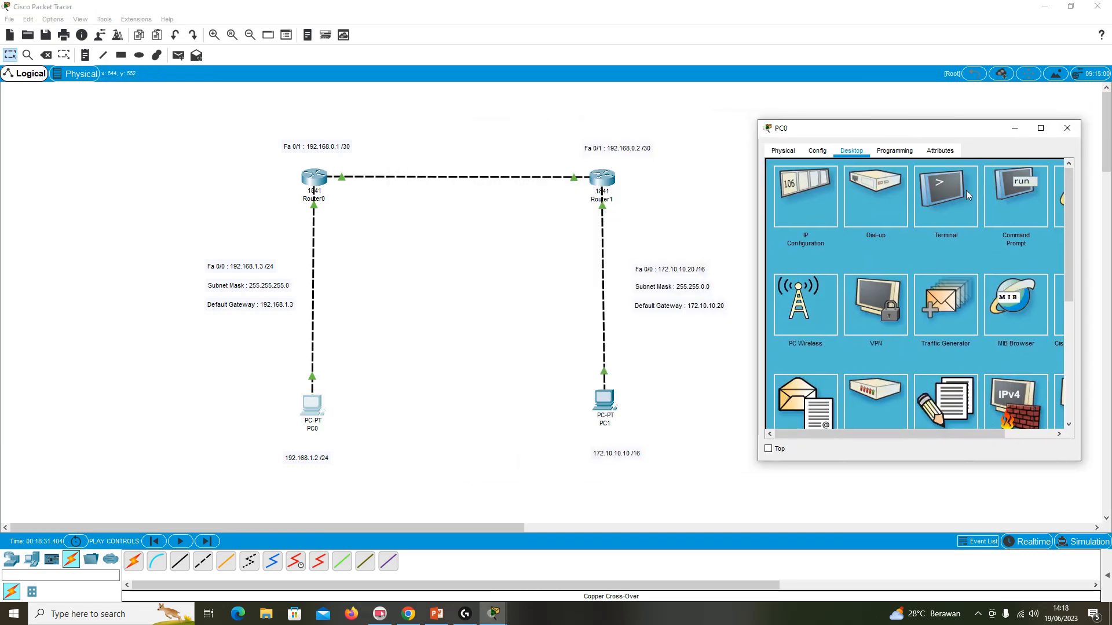
click(1006, 191)
text(ping)
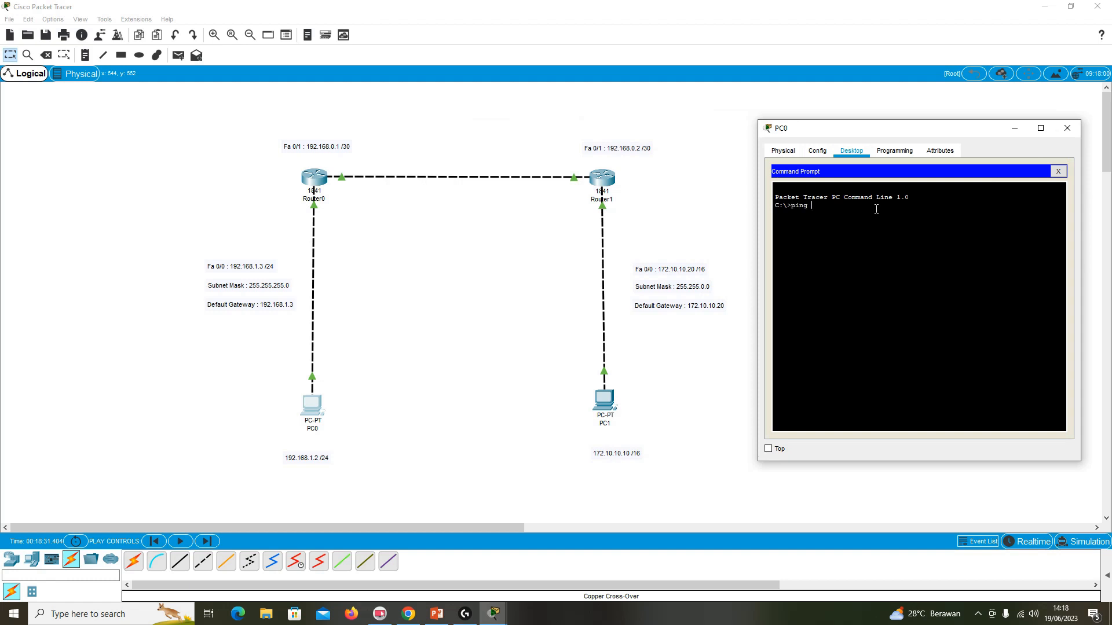
text( 172.10.10.10)
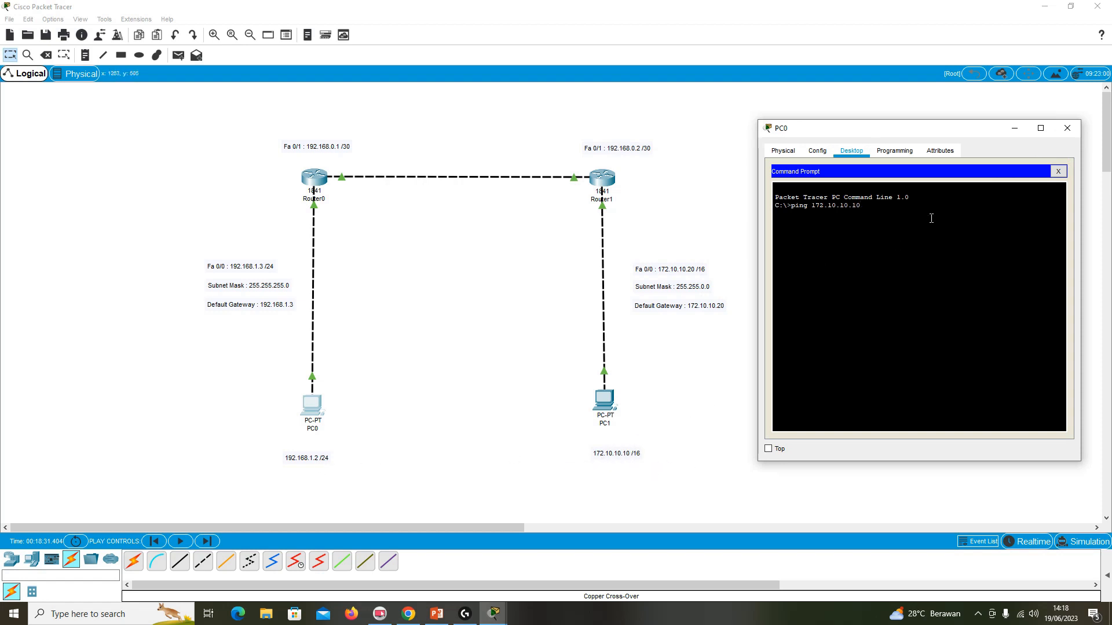
key(Return)
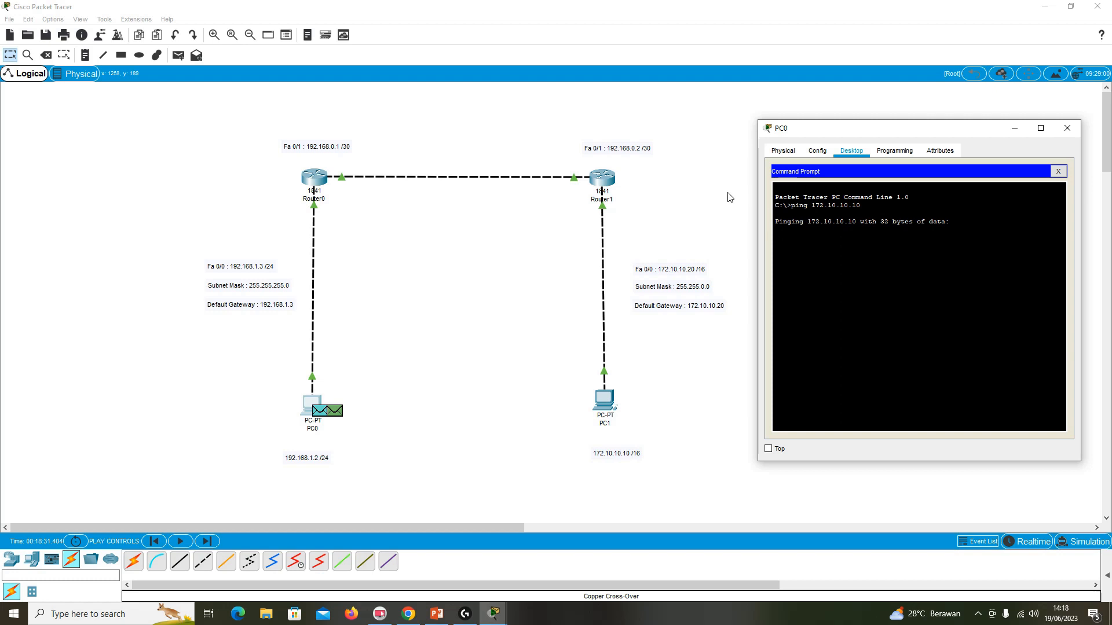
Reopen Router1's command line and exit interface and global configuration modes to return to privileged mode.
click(608, 181)
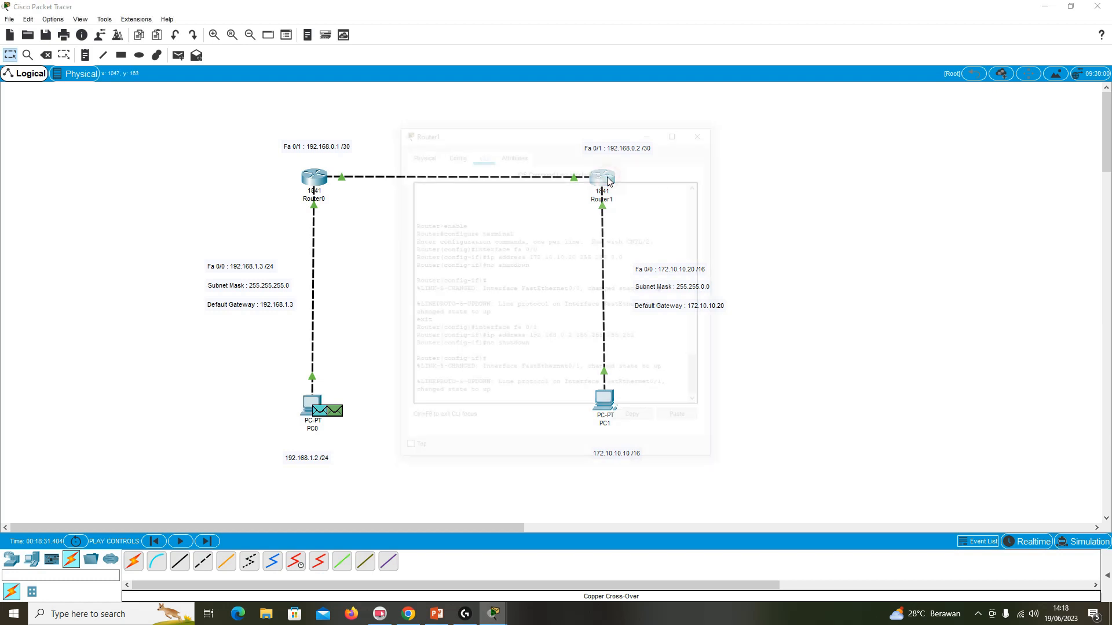
click(498, 404)
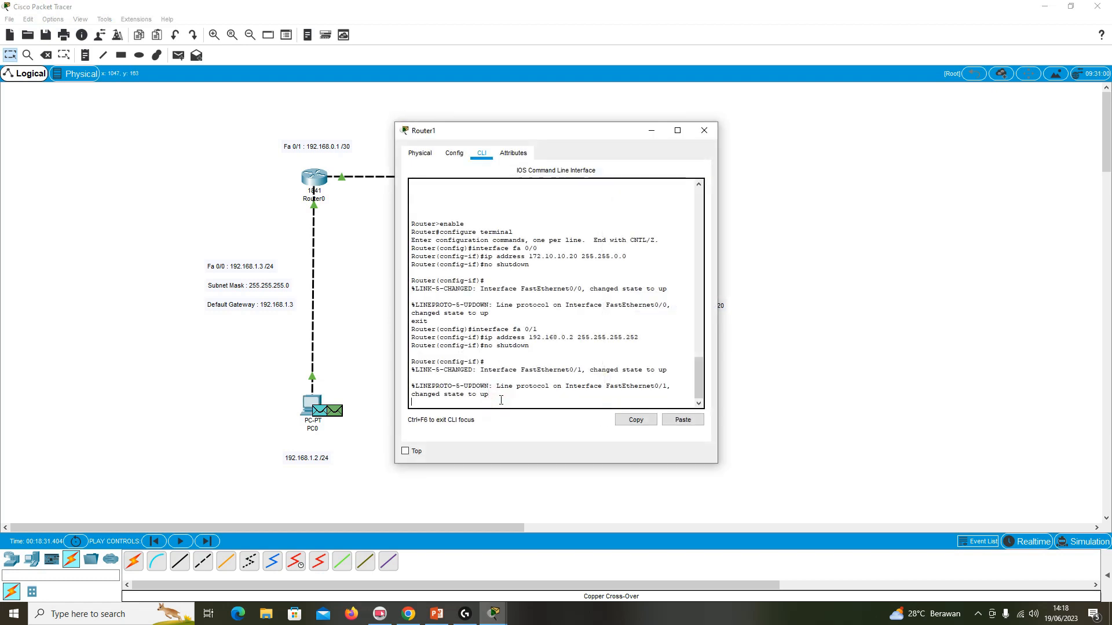
text(exit)
key(Return)
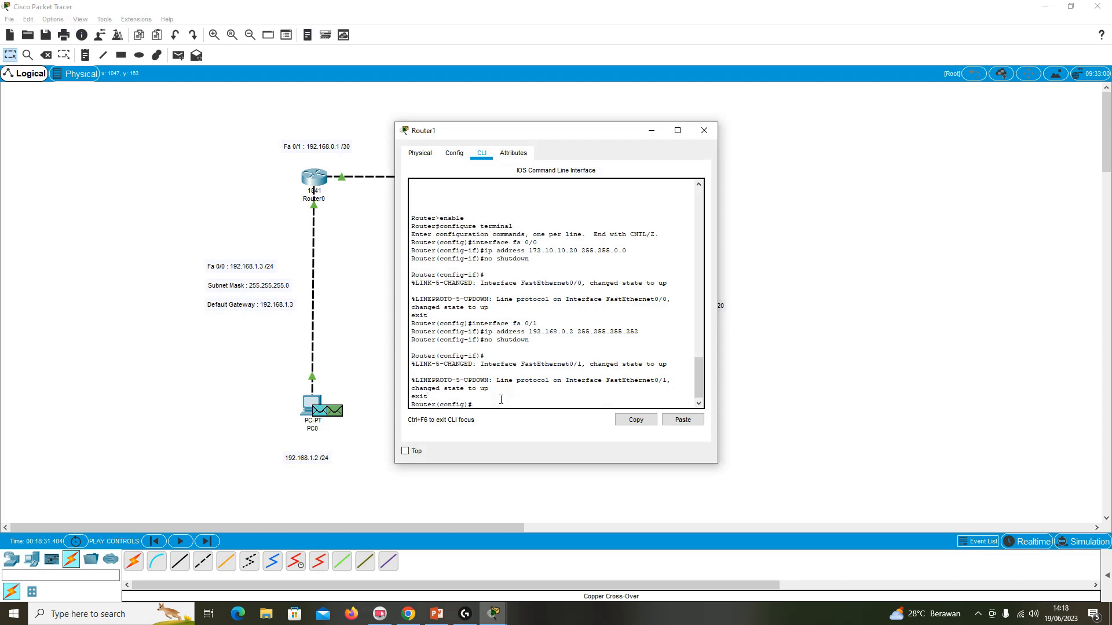
text(exit)
key(Return)
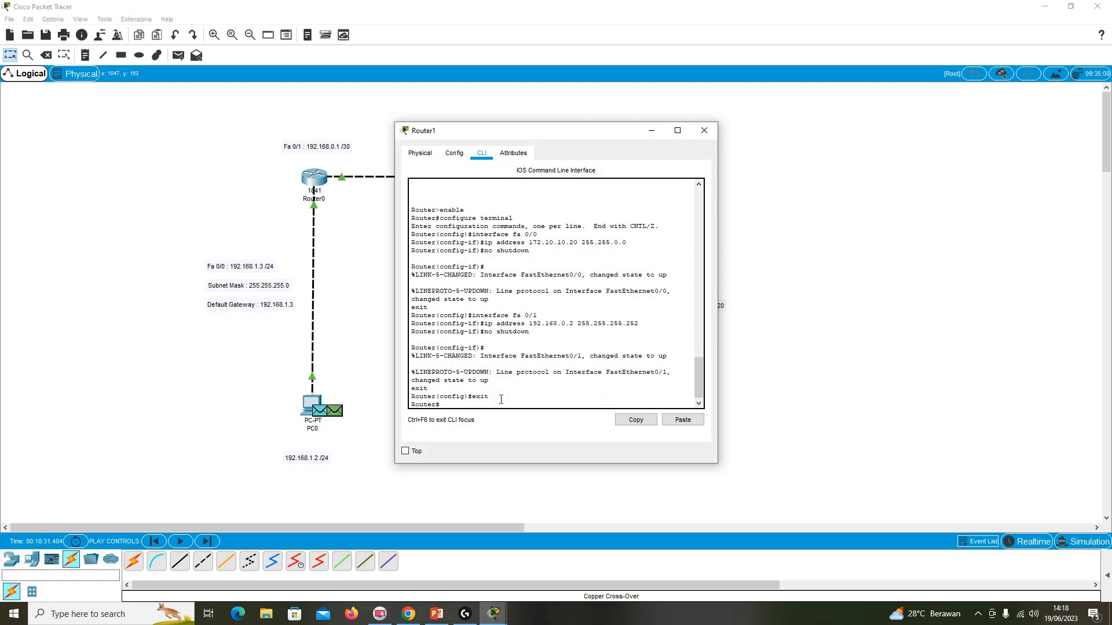
Save Router1's configuration with write, close its window and return to PC0's Command Prompt.
text(wri)
key(Return)
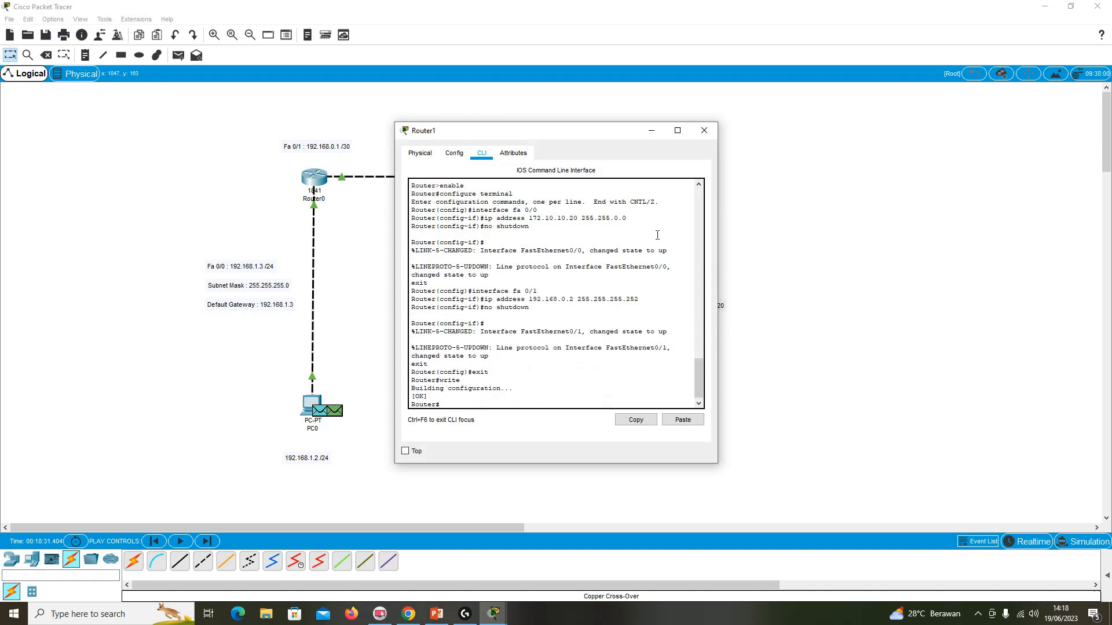
click(704, 131)
mouse_move(491, 621)
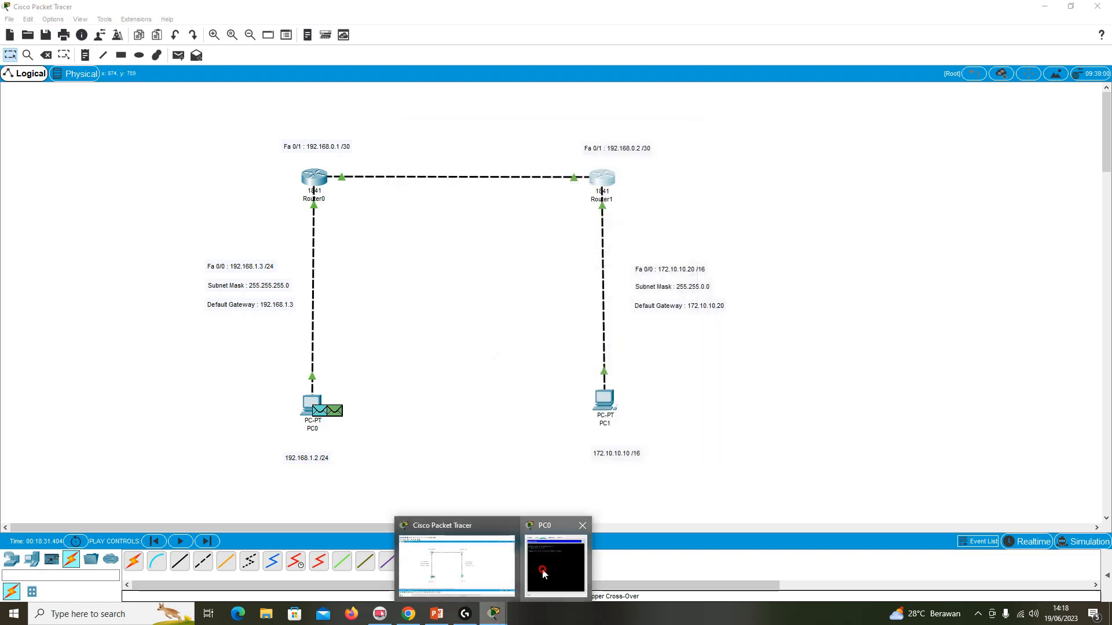
click(542, 569)
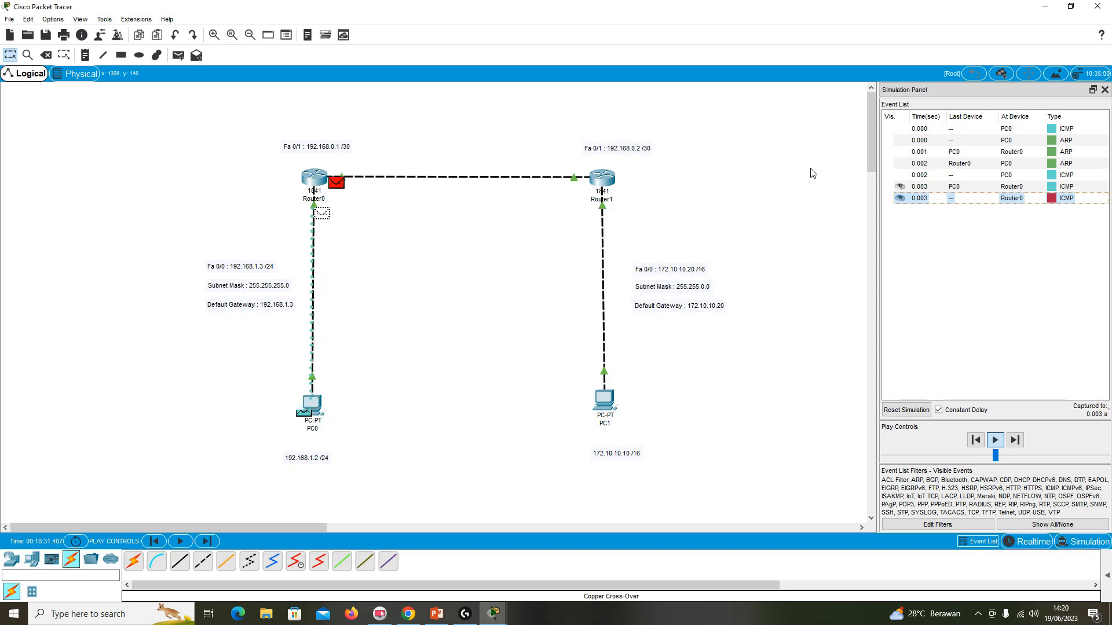
click(79, 19)
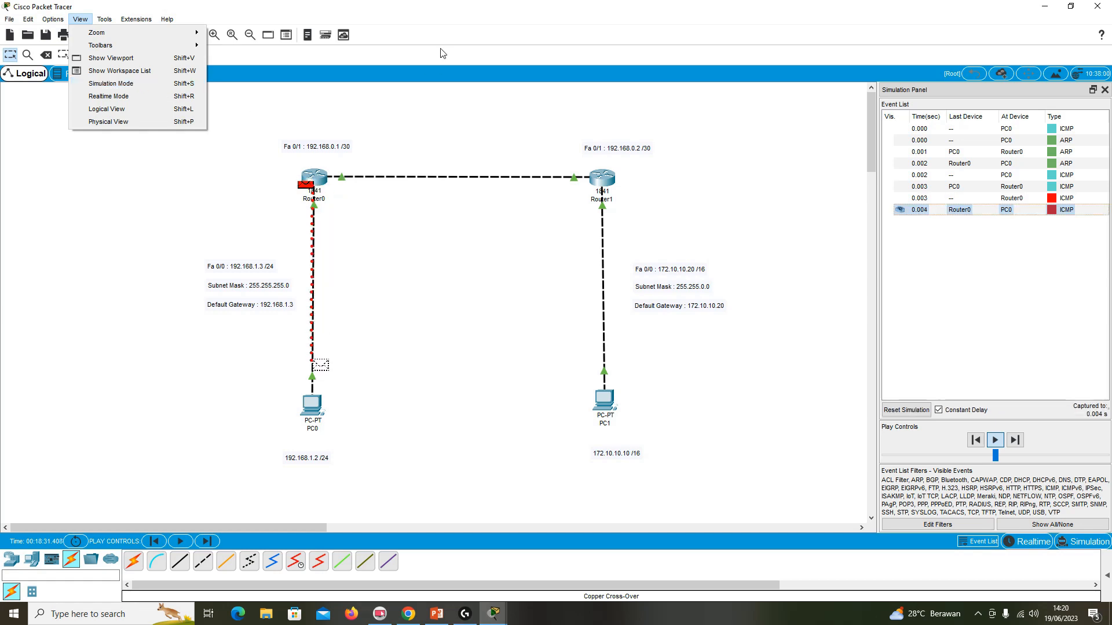
click(448, 18)
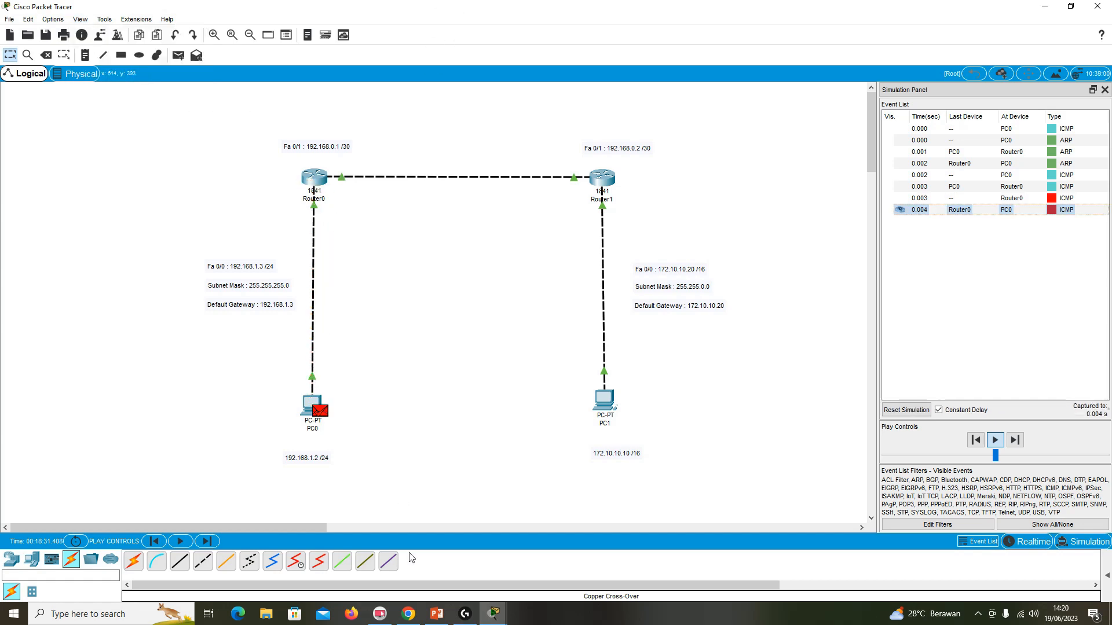
click(462, 619)
click(694, 9)
Bring PC0's Command Prompt back up and position it beside the topology to examine the ping replies during the simulation.
mouse_move(492, 614)
click(550, 560)
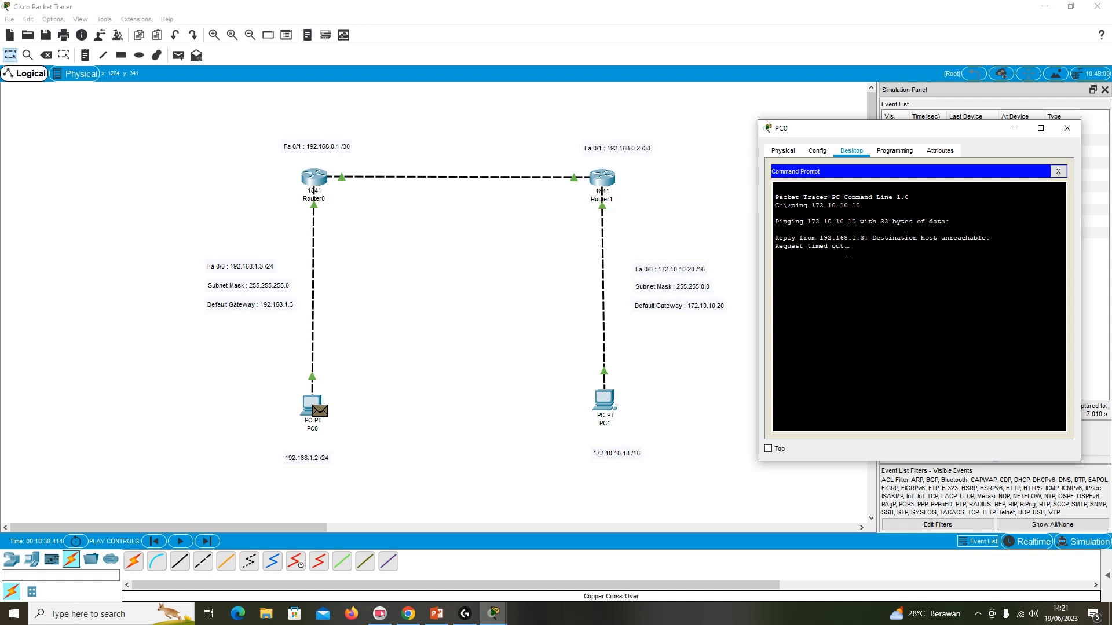
drag(880, 130, 860, 167)
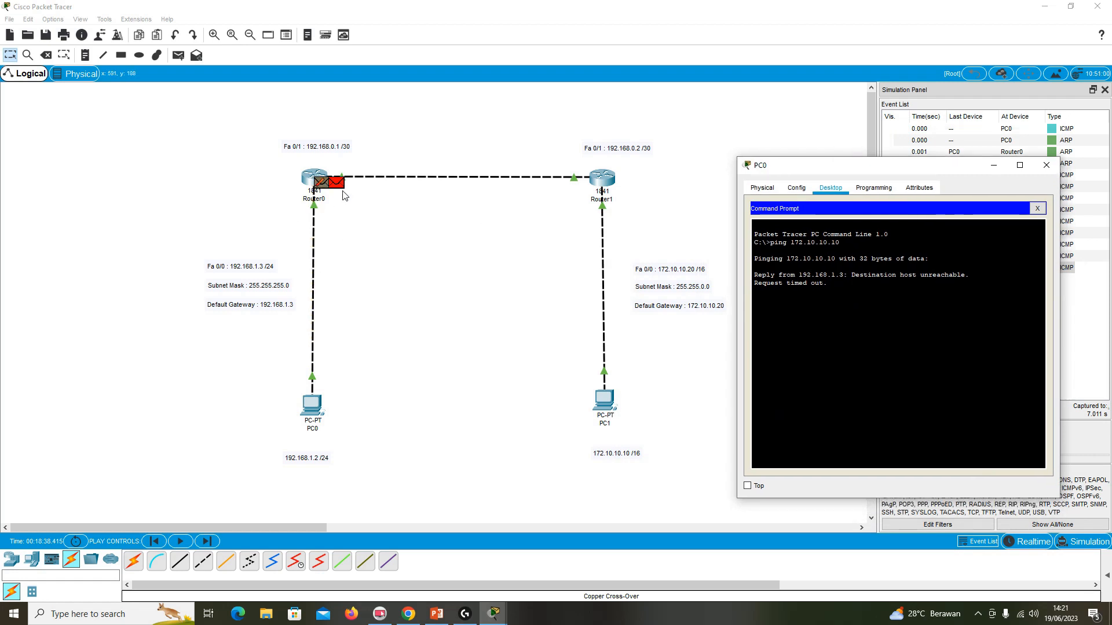
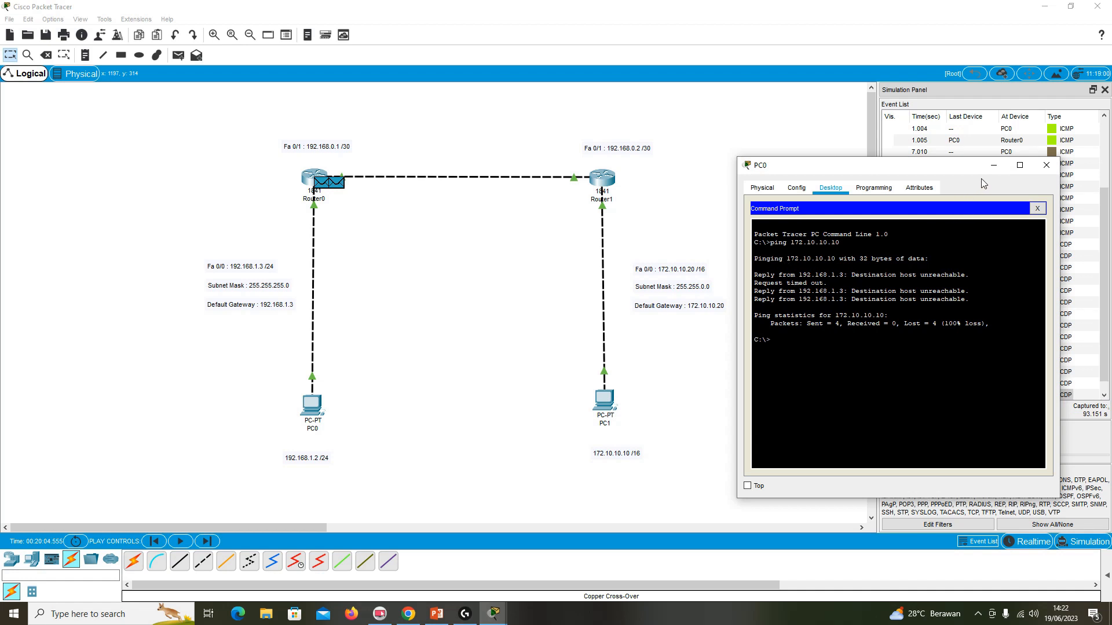
Close PC0's window and hide the simulation event list to clear the topology workspace.
click(1047, 166)
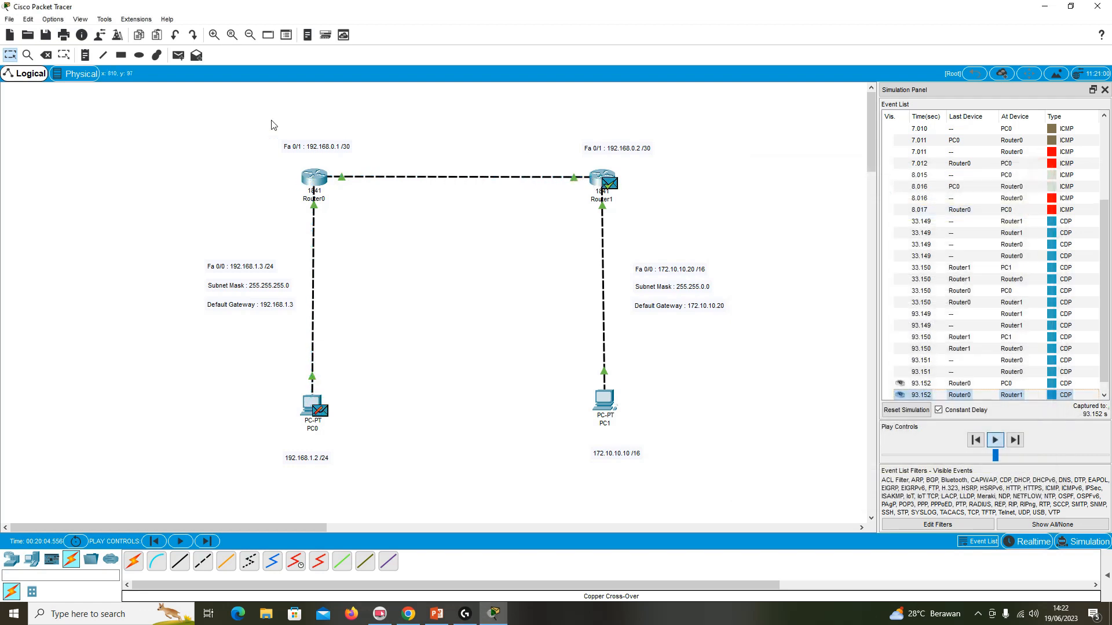
click(88, 21)
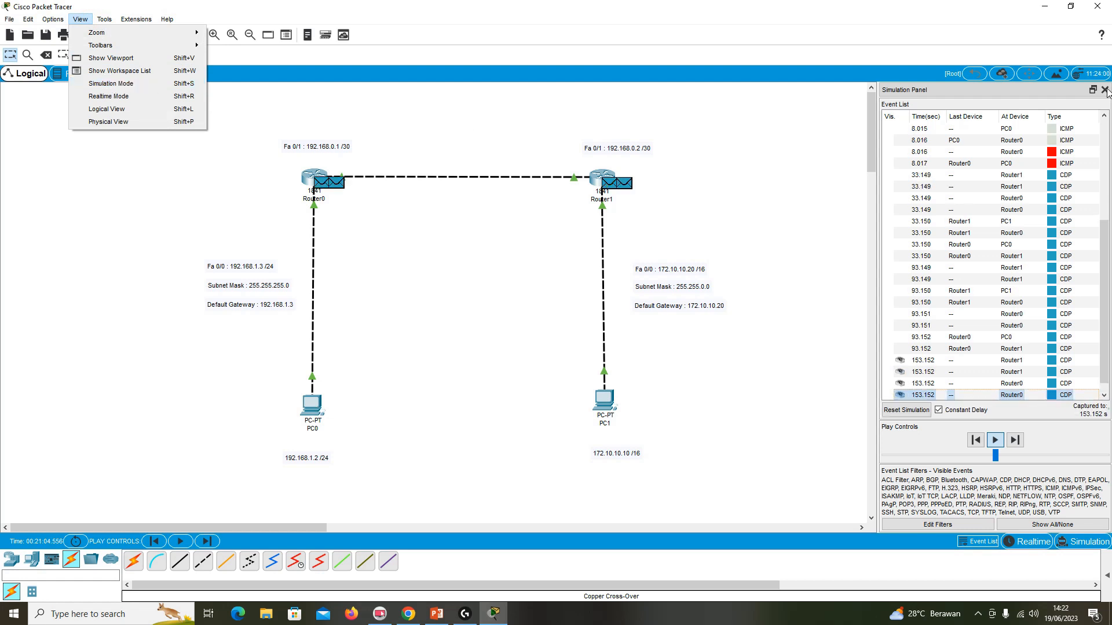
click(1105, 90)
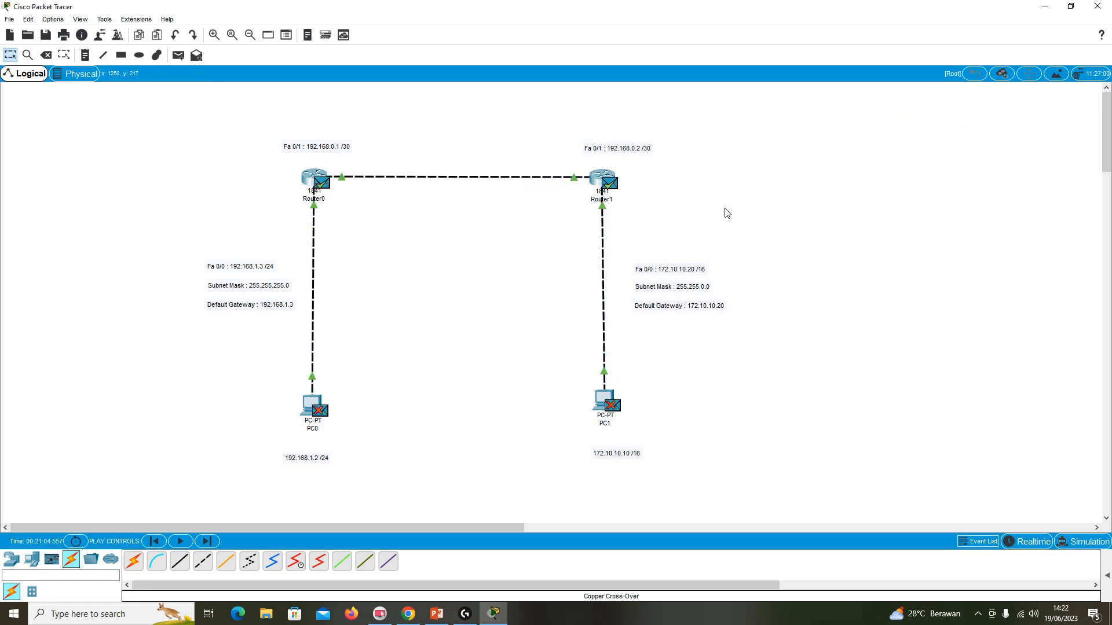
Open Router0's command line beside the topology, exit all configuration modes and the console session, and start a fresh session at the user prompt.
click(318, 175)
drag(499, 131, 856, 144)
click(837, 417)
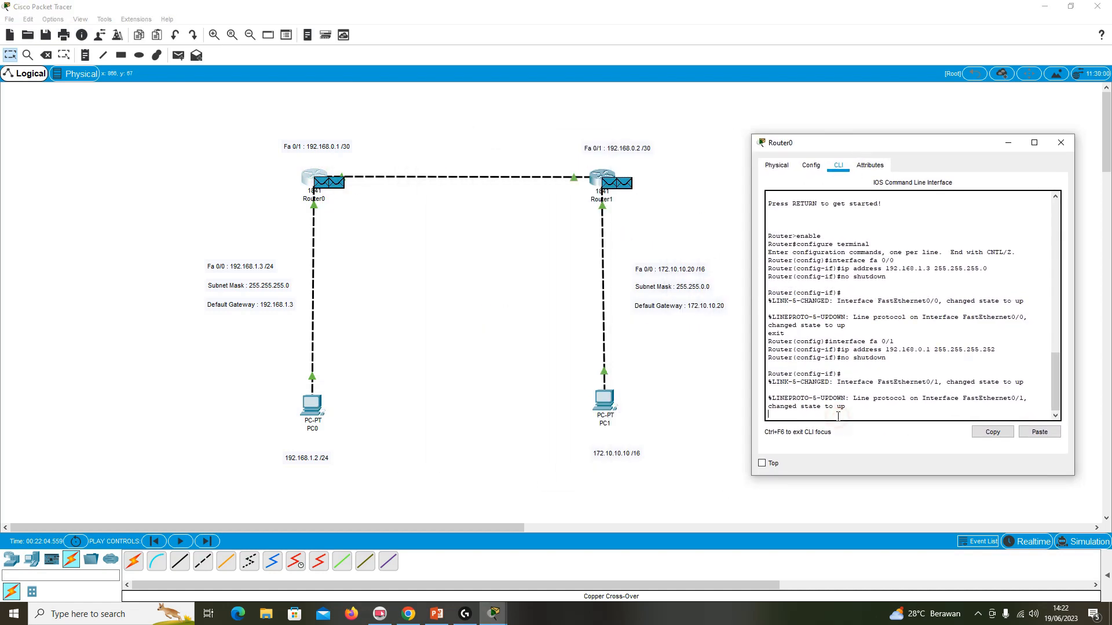
text(exit)
key(Return)
text(exit)
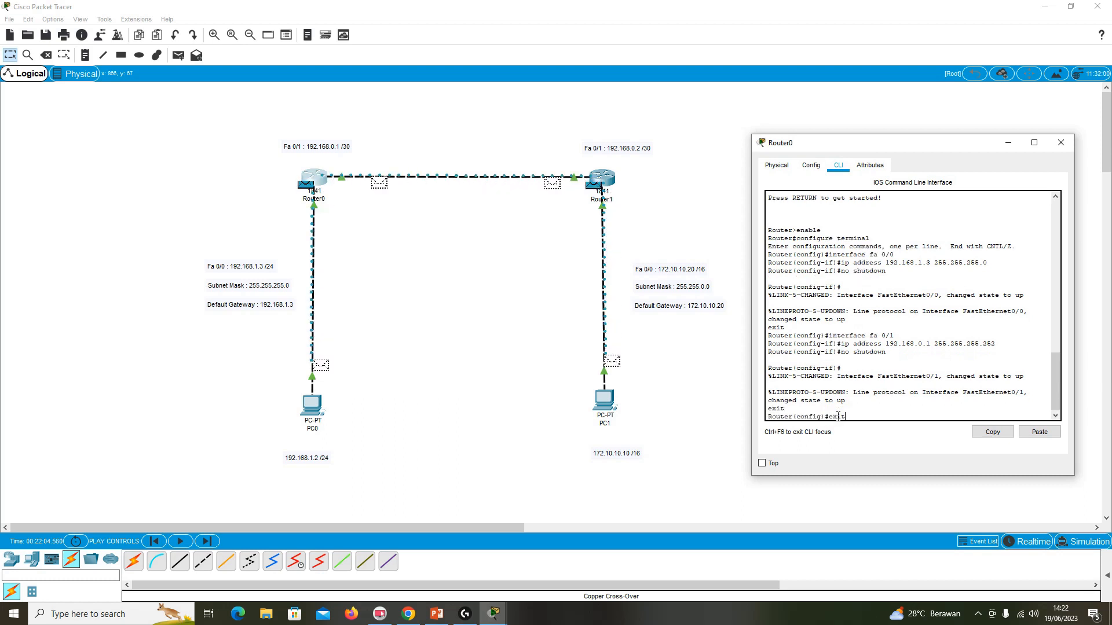
key(Return)
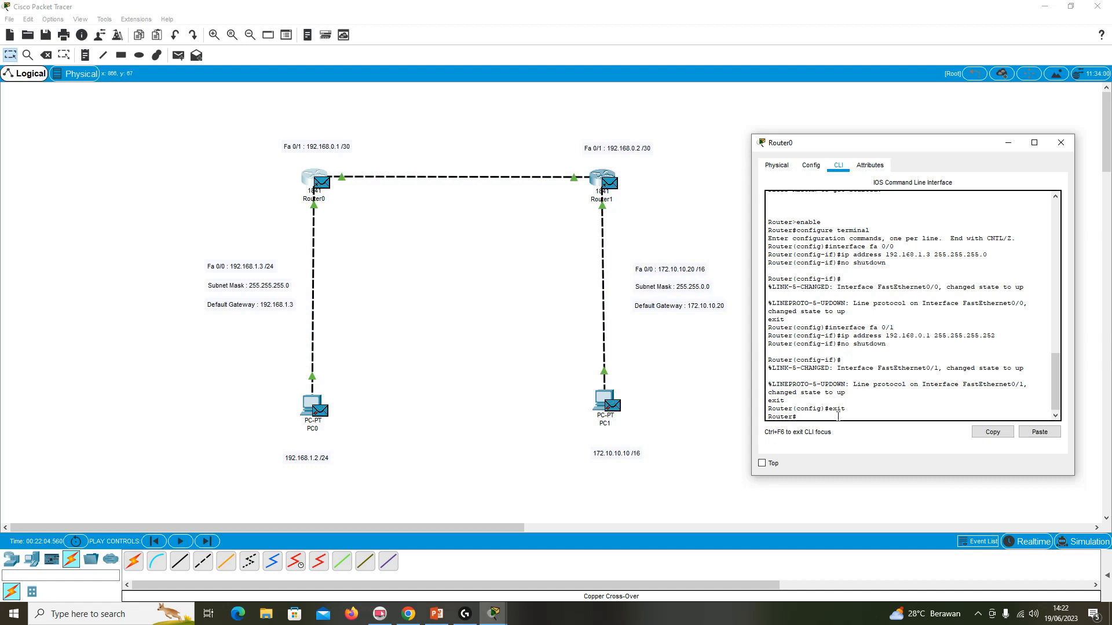
text(exit)
key(Return)
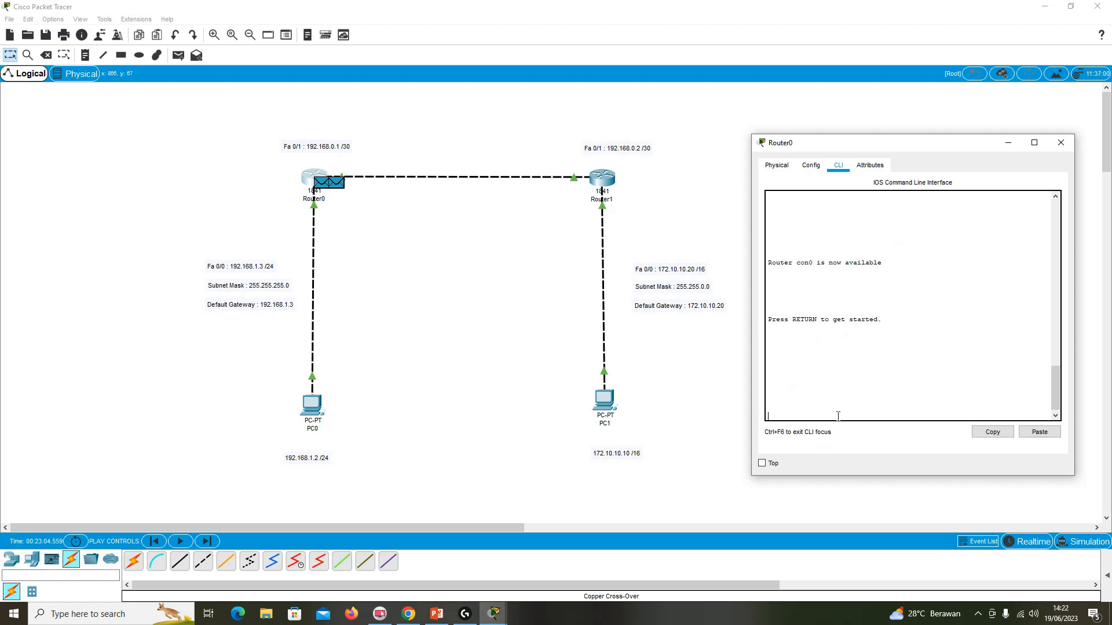
key(Return)
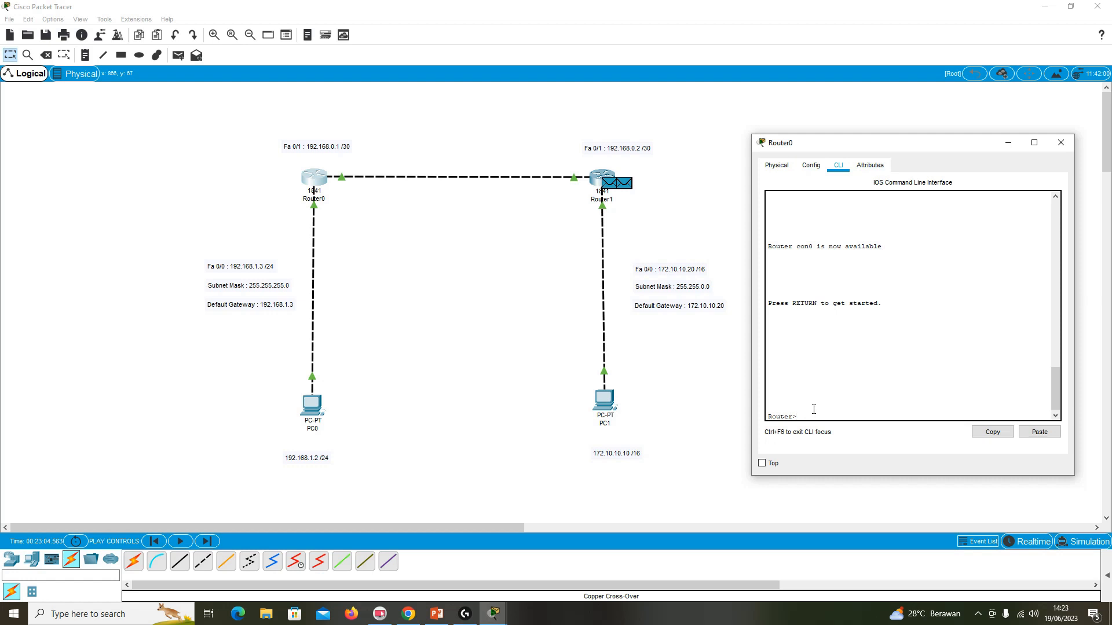
Enter privileged and global configuration modes on Router0 and start EIGRP routing with autonomous system number 10.
text(nable)
key(Return)
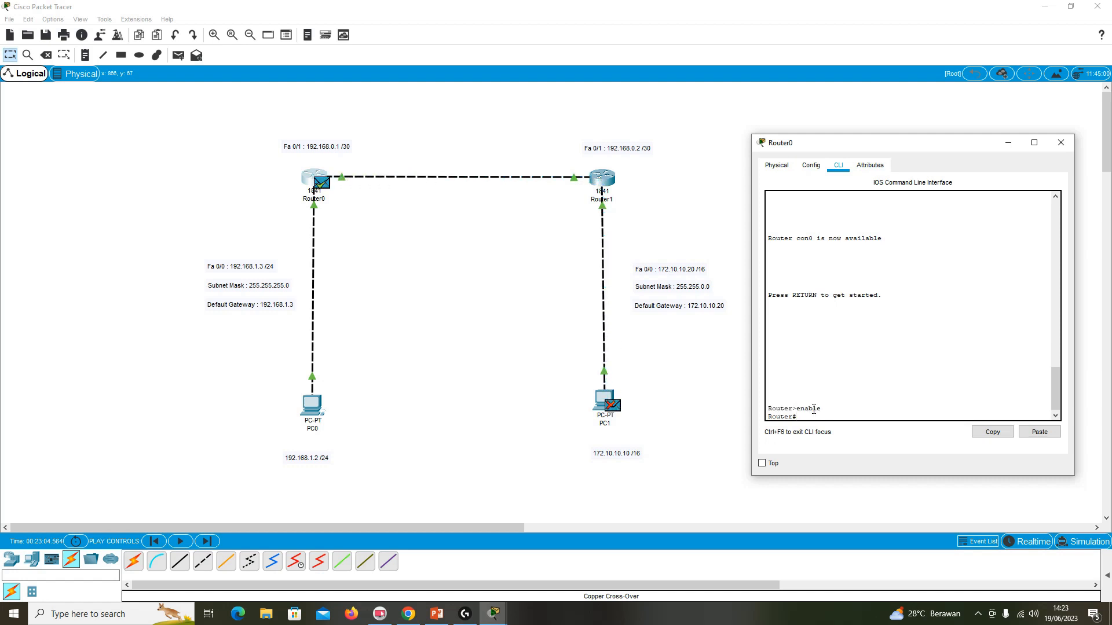
text(ccnfigure terminal)
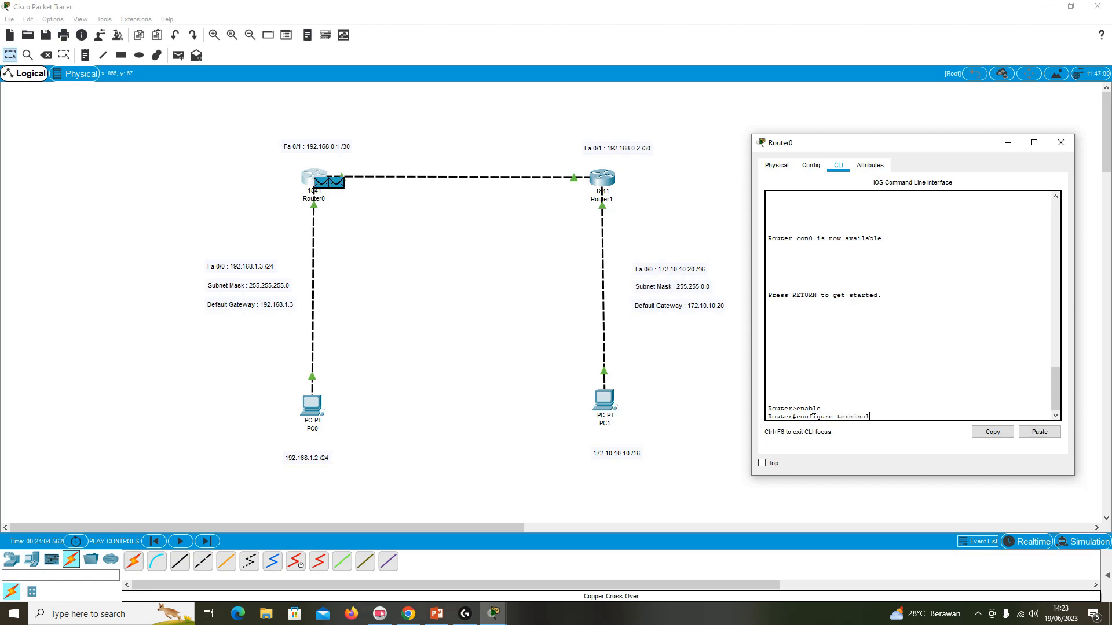
key(Return)
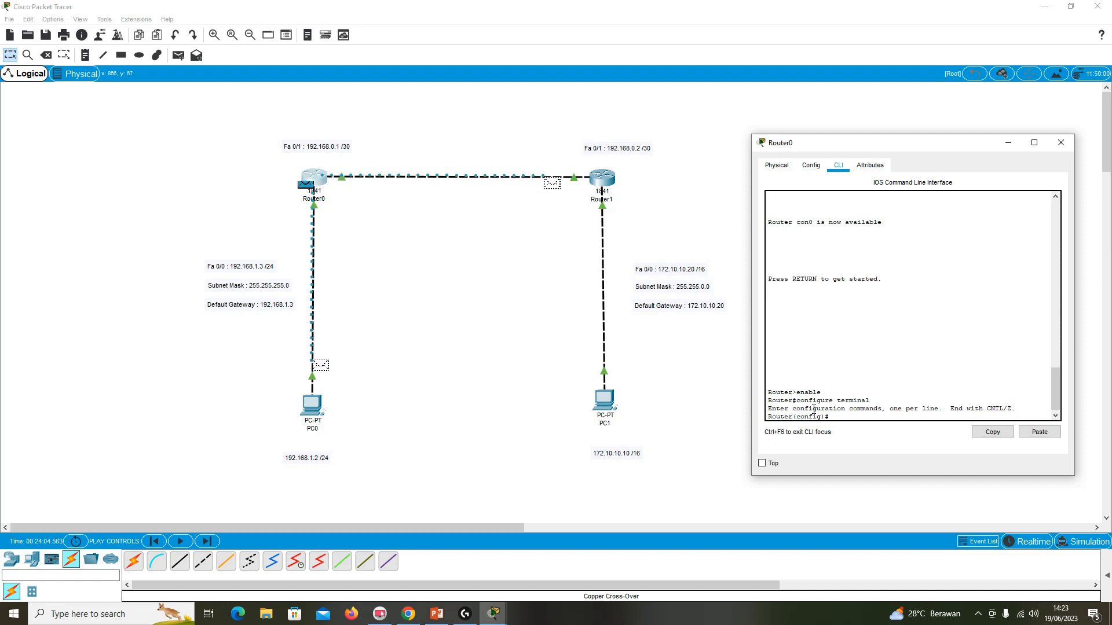
text(router eigrp 10)
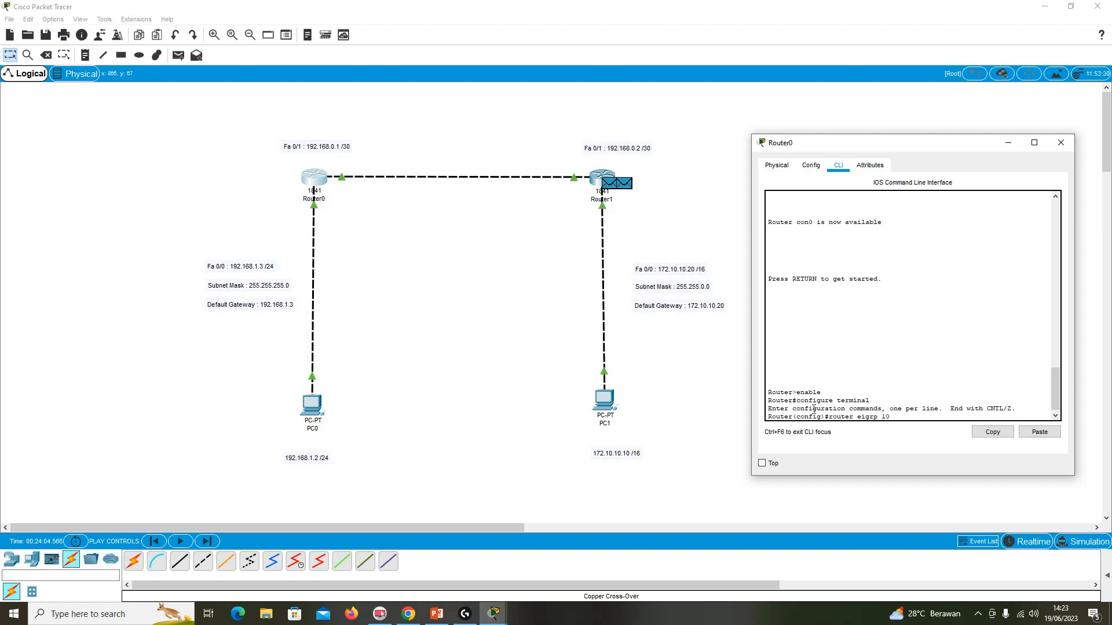
key(Return)
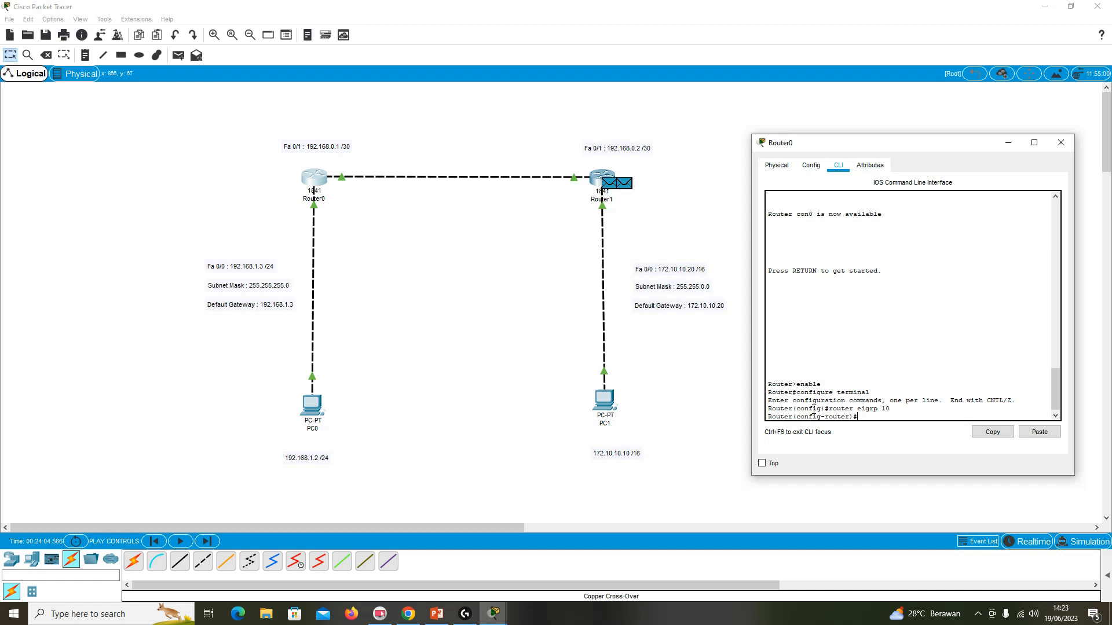
Advertise networks 192.168.1.0 and 192.168.0.0 in Router0's EIGRP 10 process.
text(network )
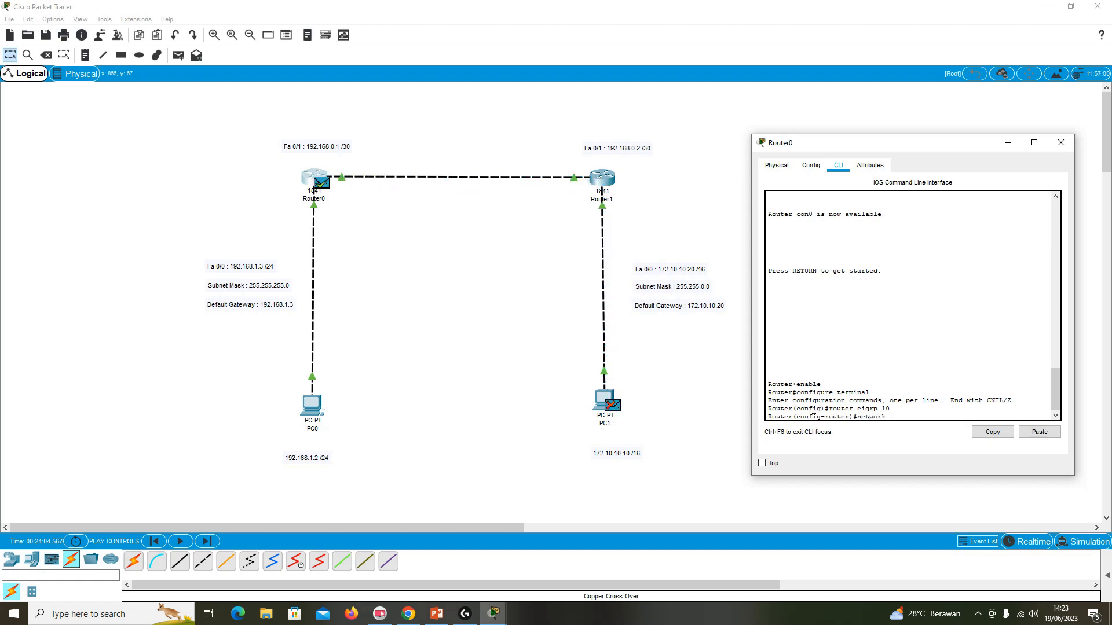
text(192.168.1.0)
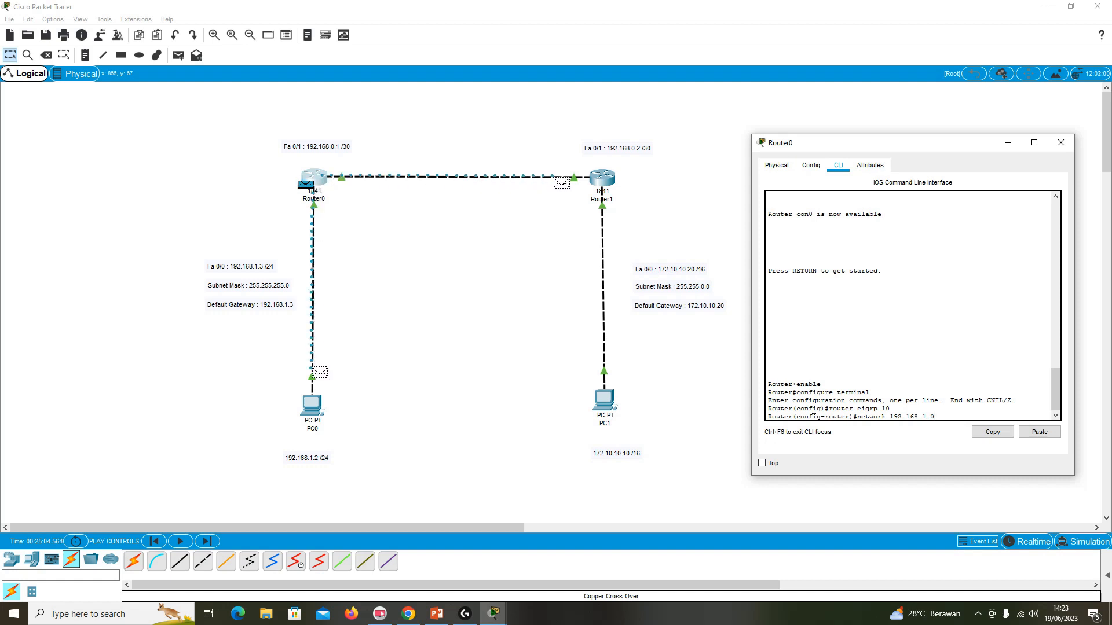
key(Return)
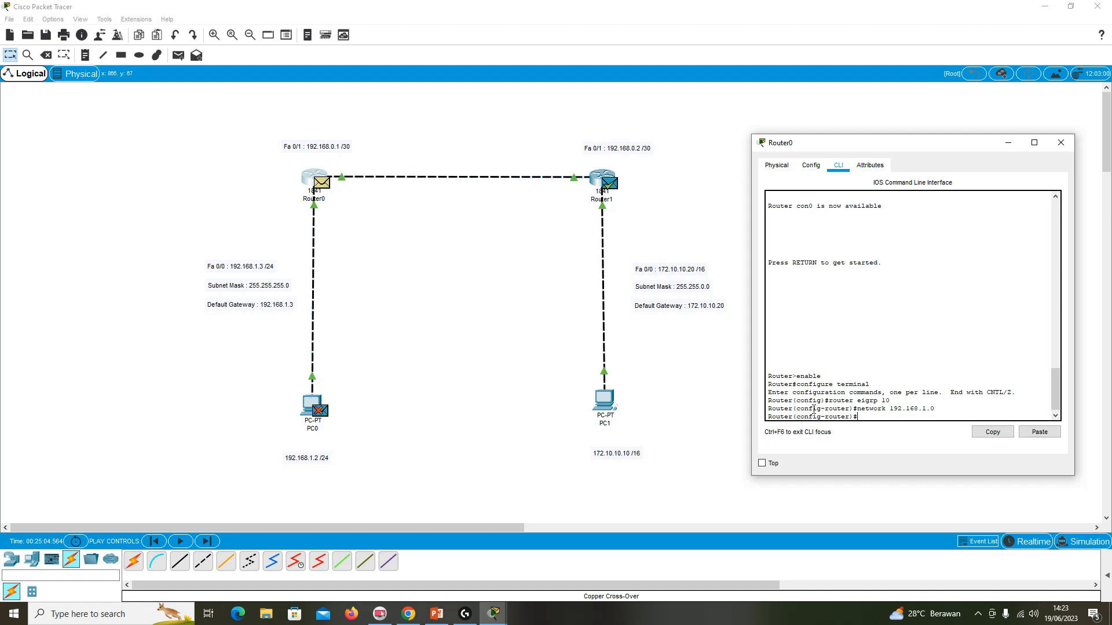
text(network 192.168.0.0)
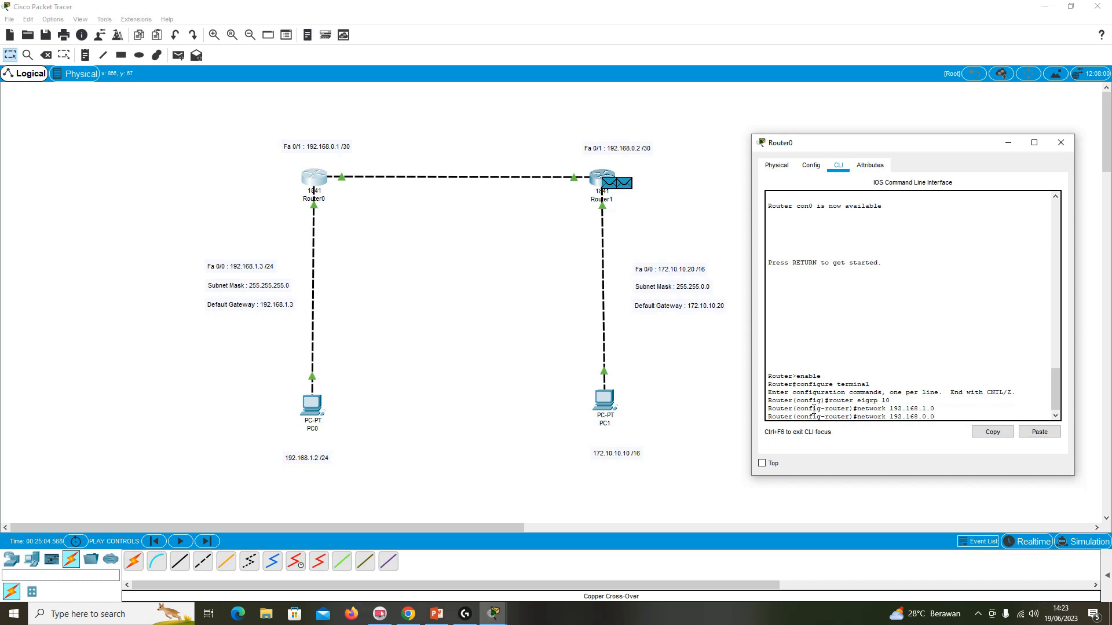
key(Return)
Exit Router0's configuration modes, save its configuration with write and close its window.
text(exit)
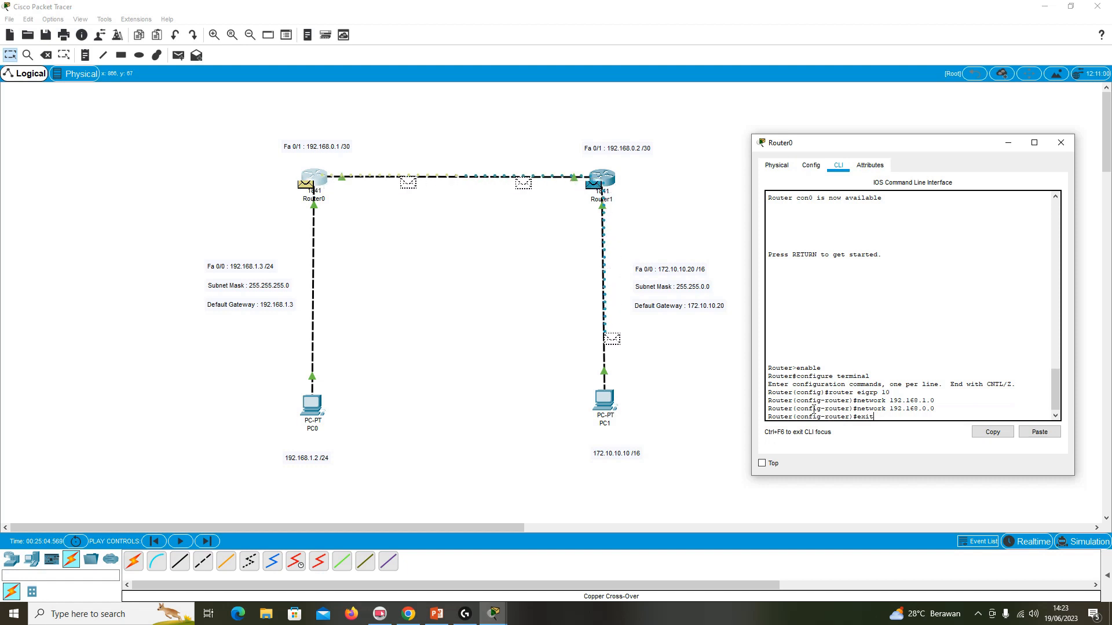
key(Return)
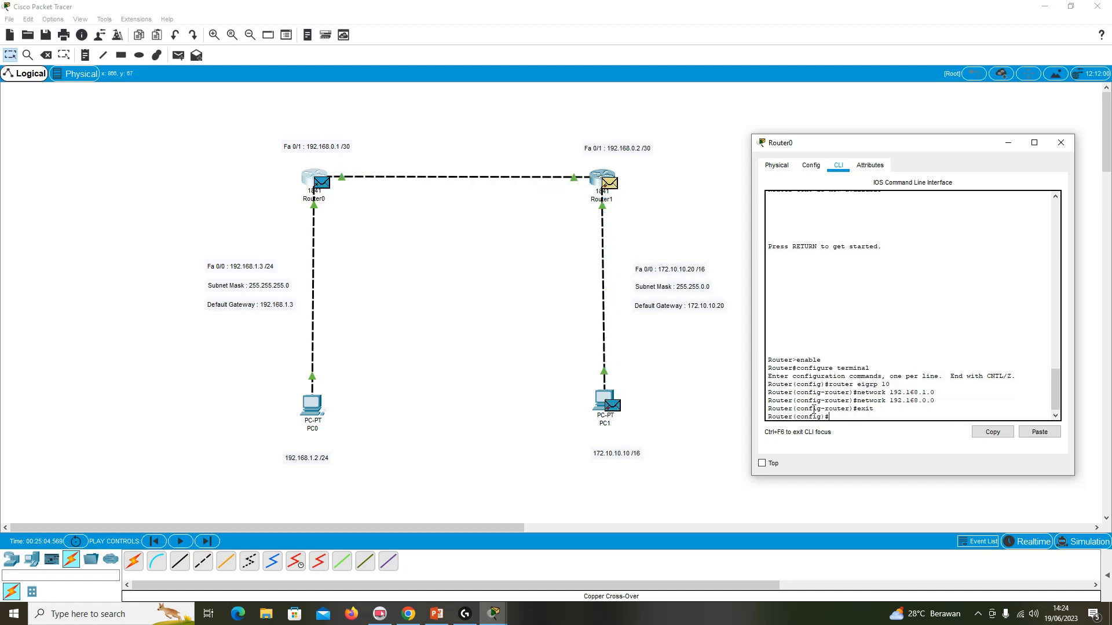
text(exit)
key(Return)
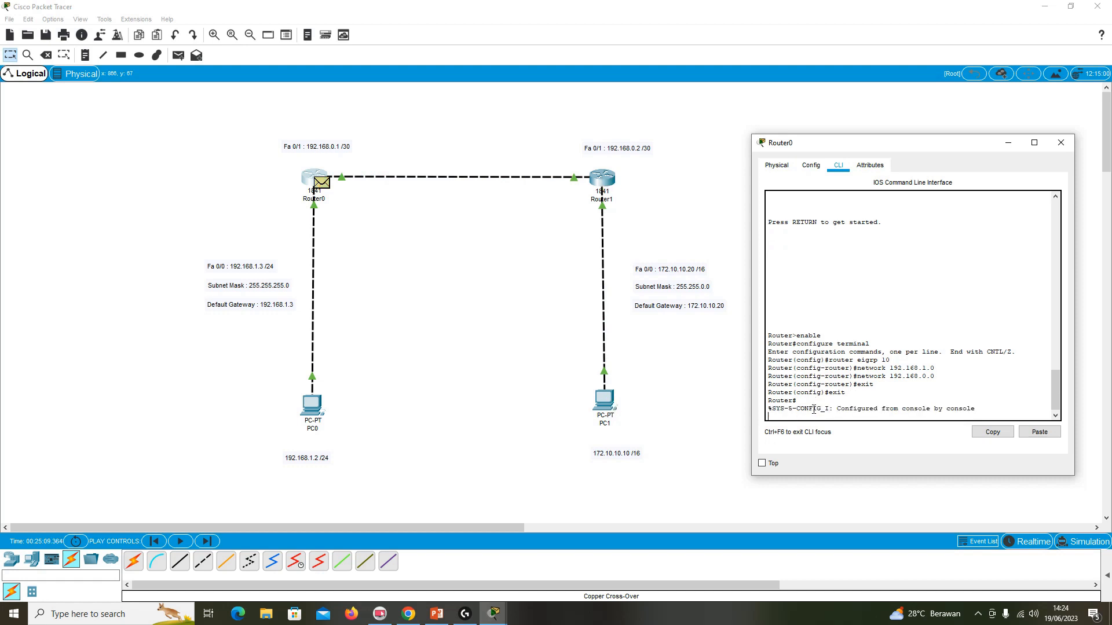
text(write)
key(Return)
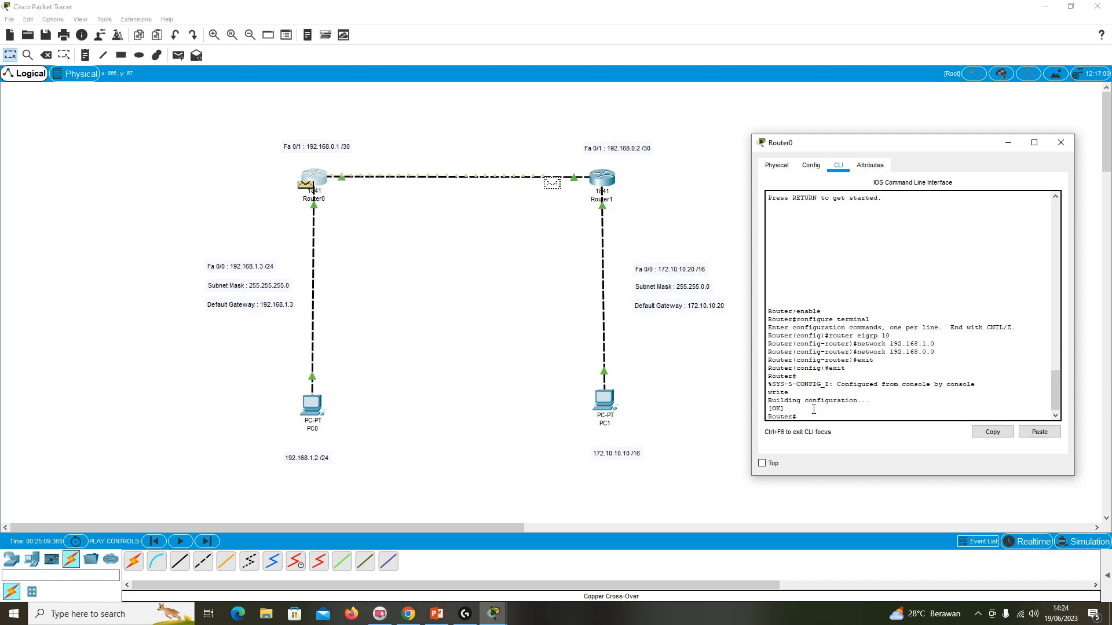
click(1060, 143)
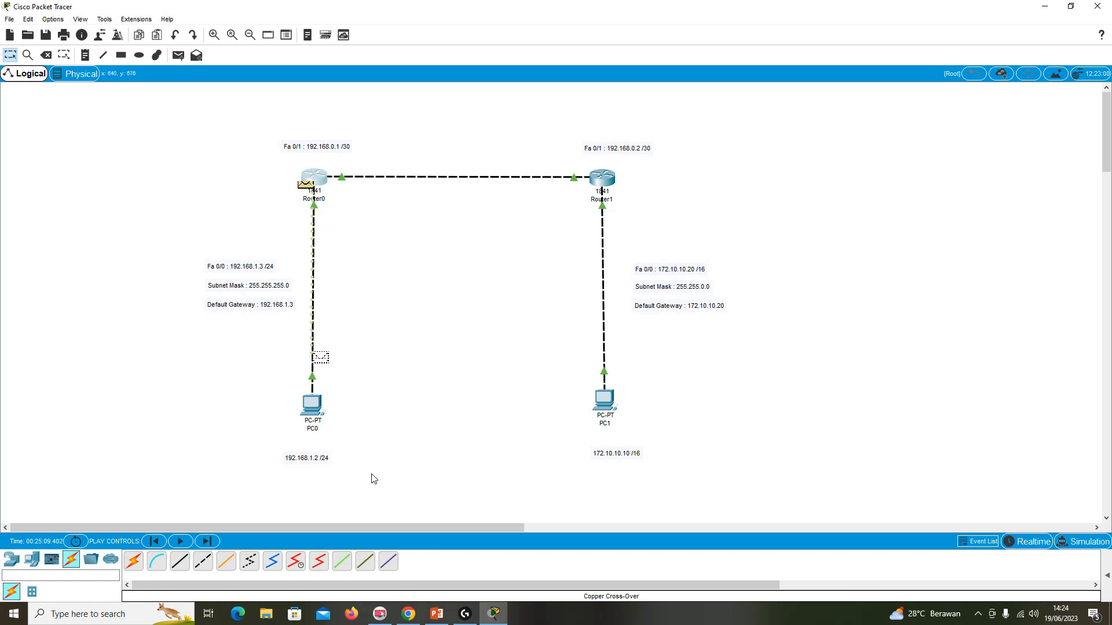
Open Router1's command line beside the topology, exit the console session and start a fresh one at the user prompt.
click(607, 175)
drag(594, 137, 909, 147)
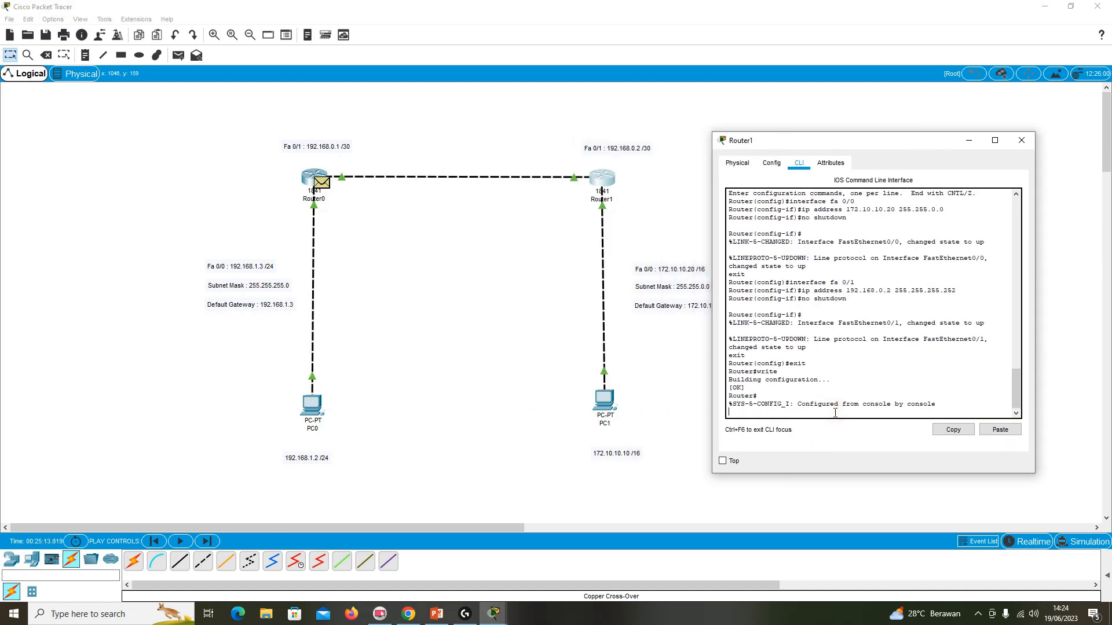
text(exit)
key(Return)
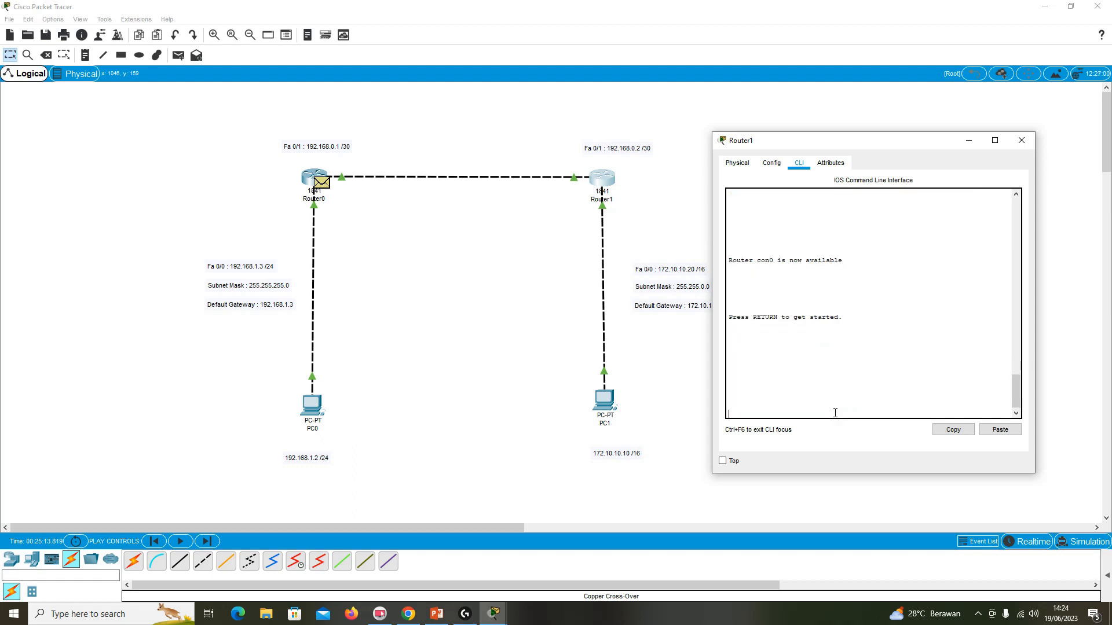
key(Return)
Enter privileged and global configuration modes on Router1 and start EIGRP routing with autonomous system number 10.
text(enable)
key(Return)
text(co)
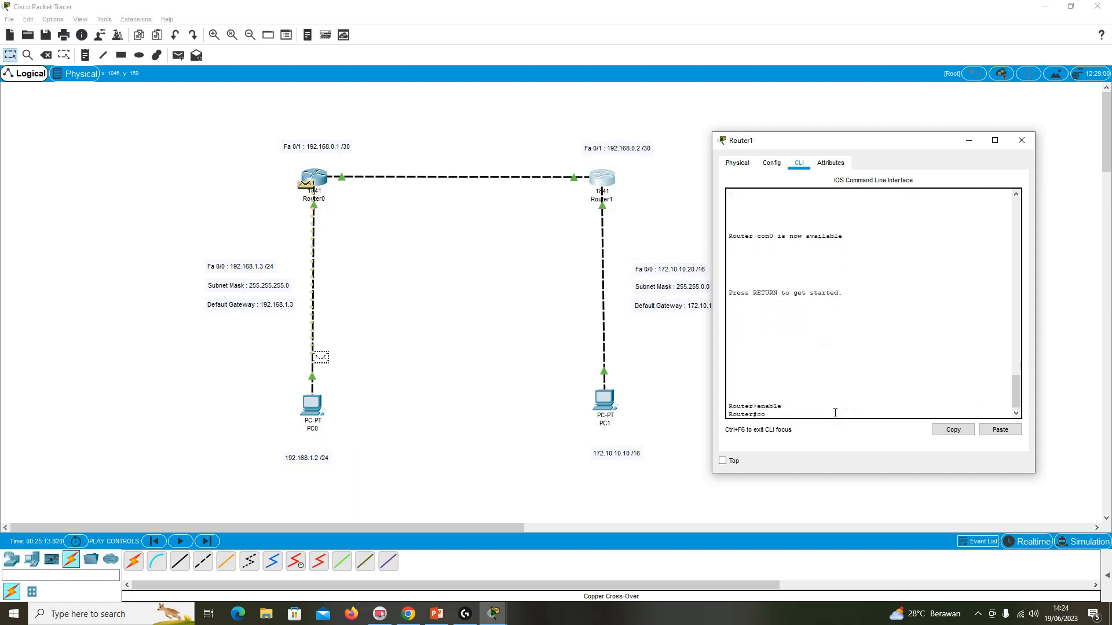
text(nfigure termina)
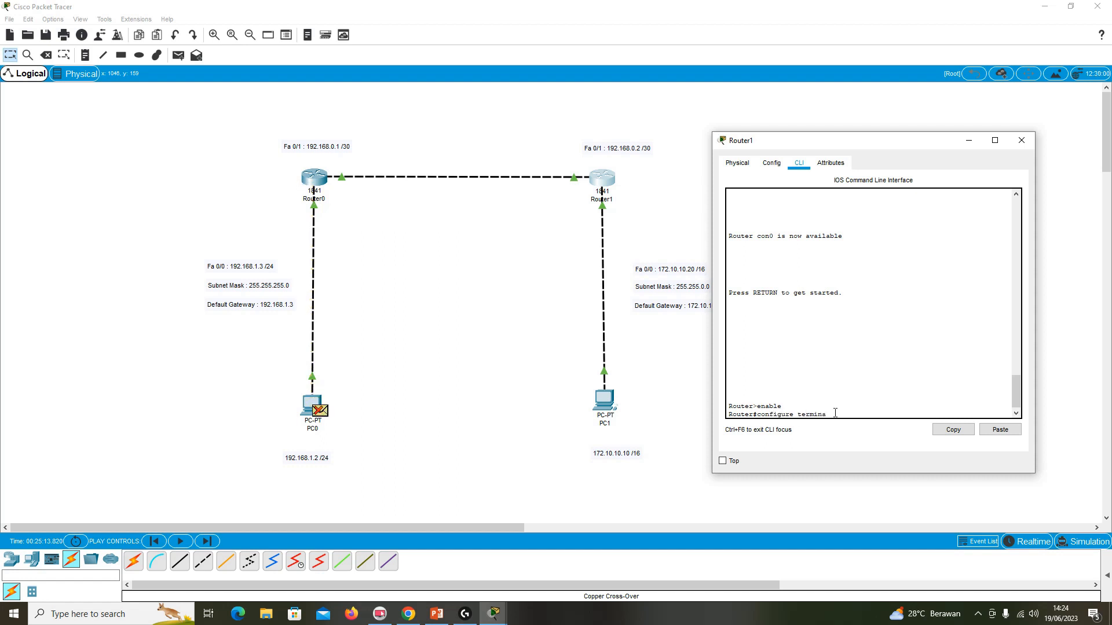
text(l)
key(Return)
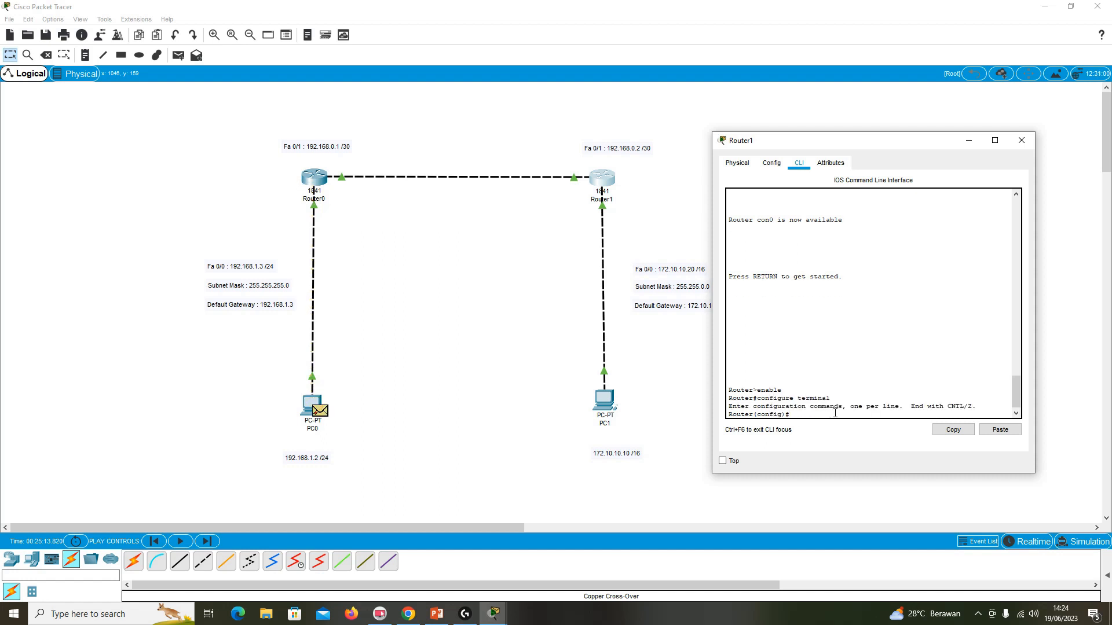
text(router eigrp 10)
key(Return)
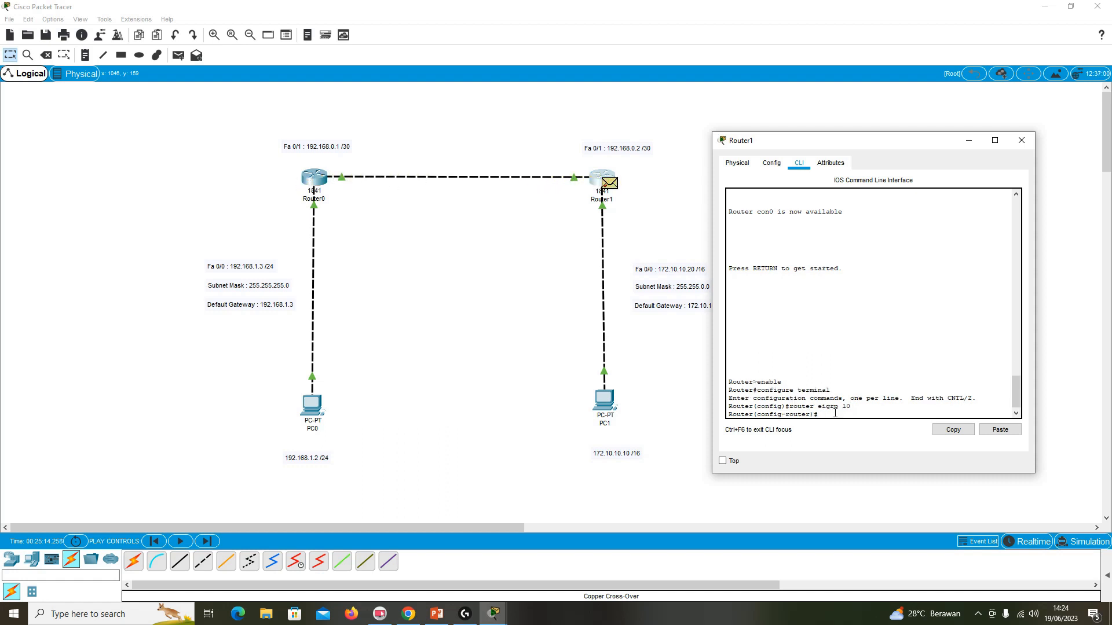
Advertise networks 172.10.0.0 and 192.168.0.0 in Router1's EIGRP 10 process.
text(network 172.10.0.0)
key(Return)
text(newtwork)
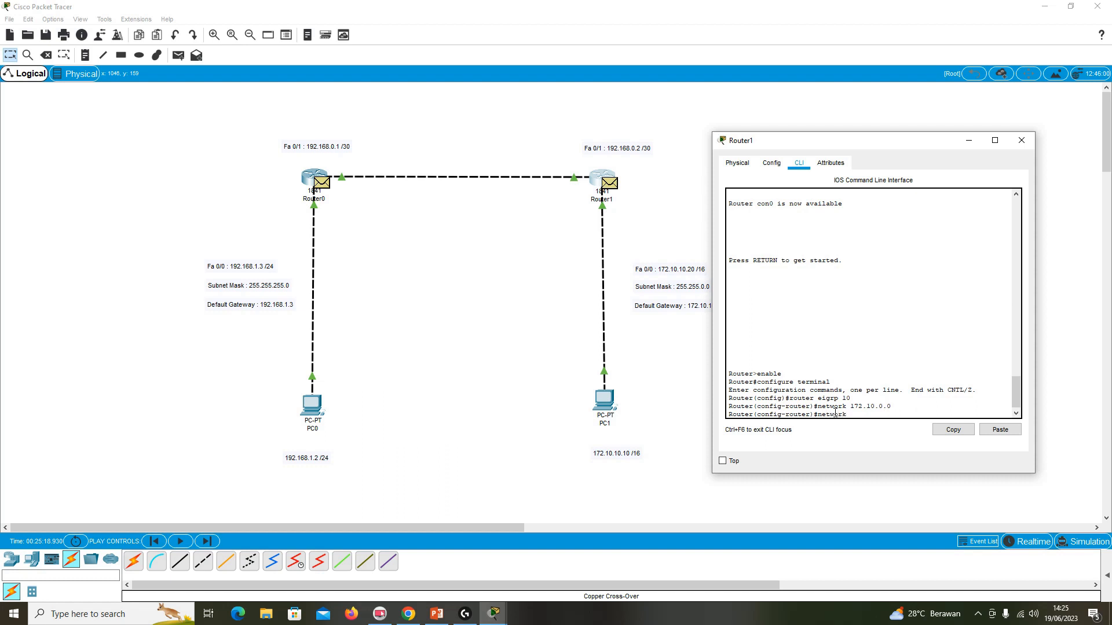
text( 192.168.0.0)
key(Return)
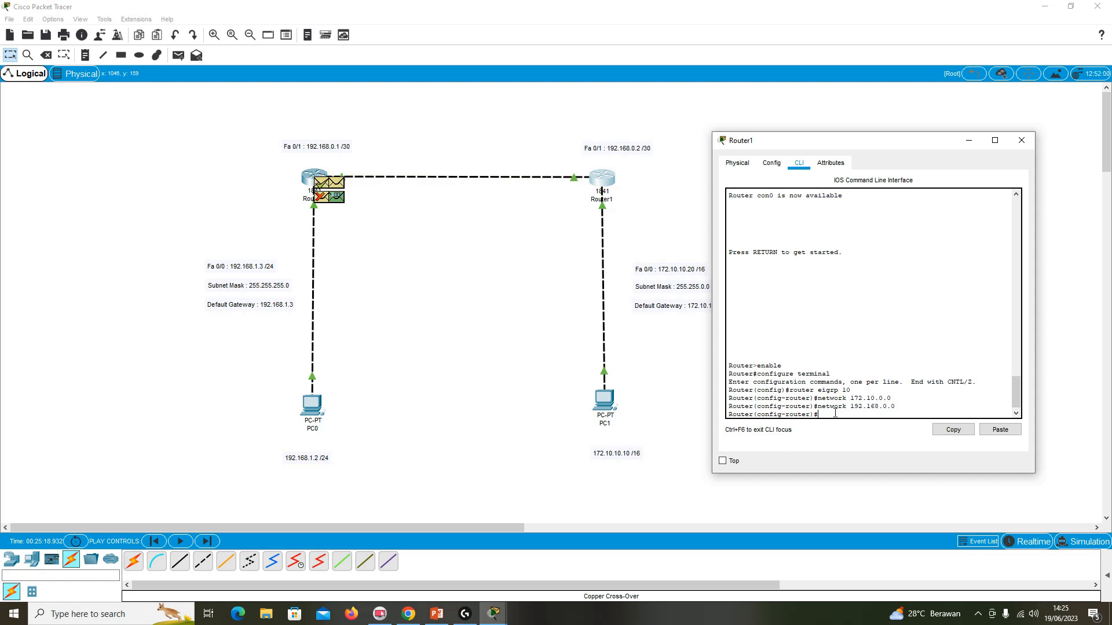
Exit Router1's router and global configuration modes and save its configuration with write.
text(exit)
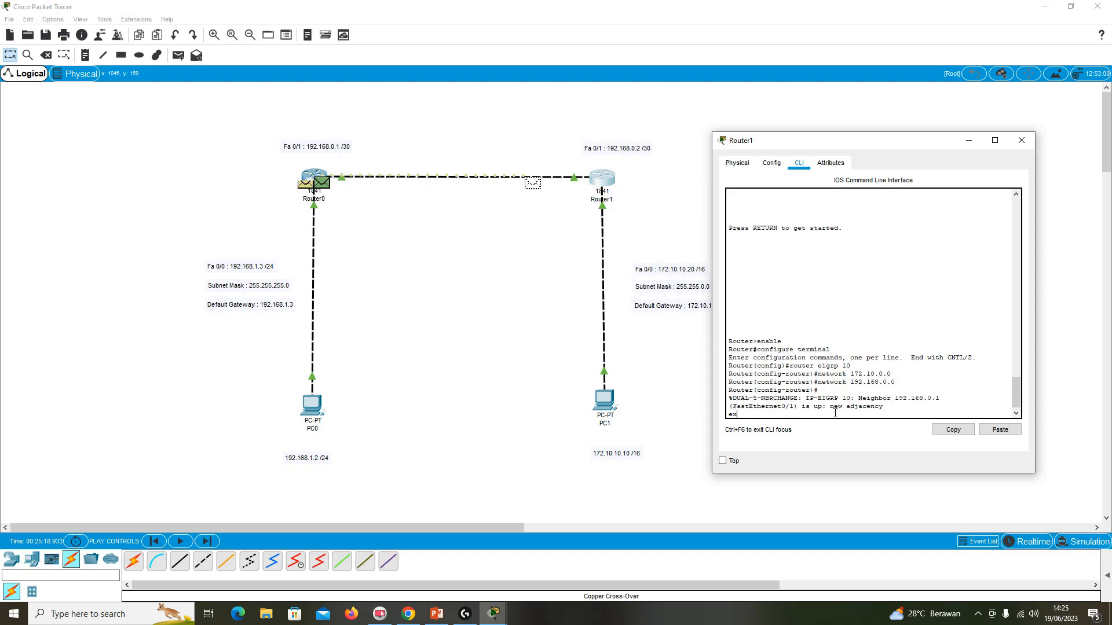
key(Return)
text(exi)
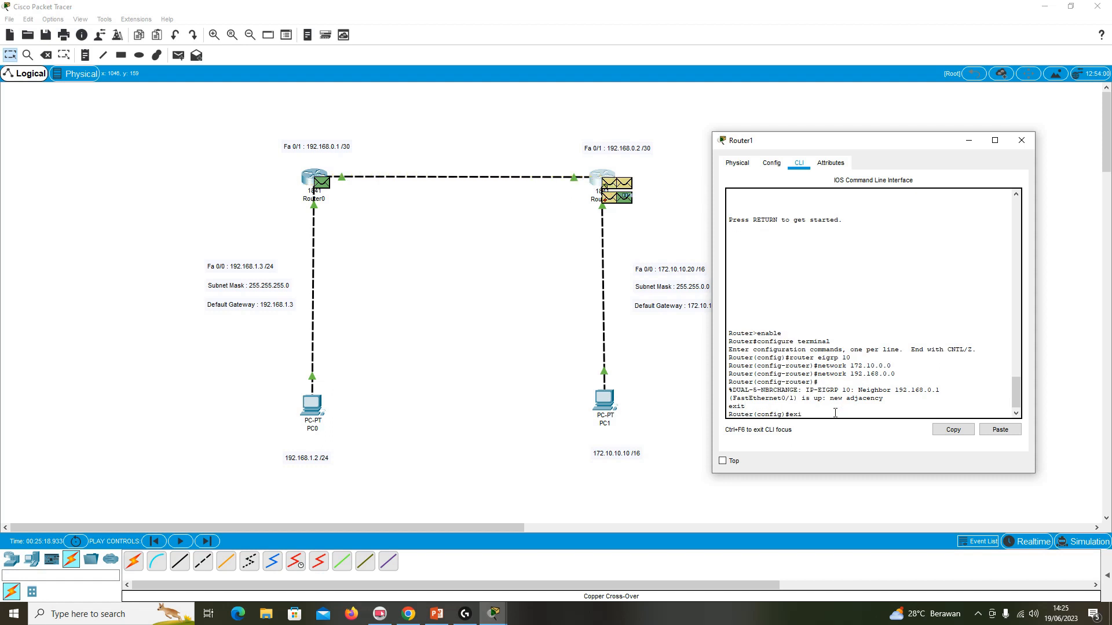
text(t')
key(Return)
text(exit)
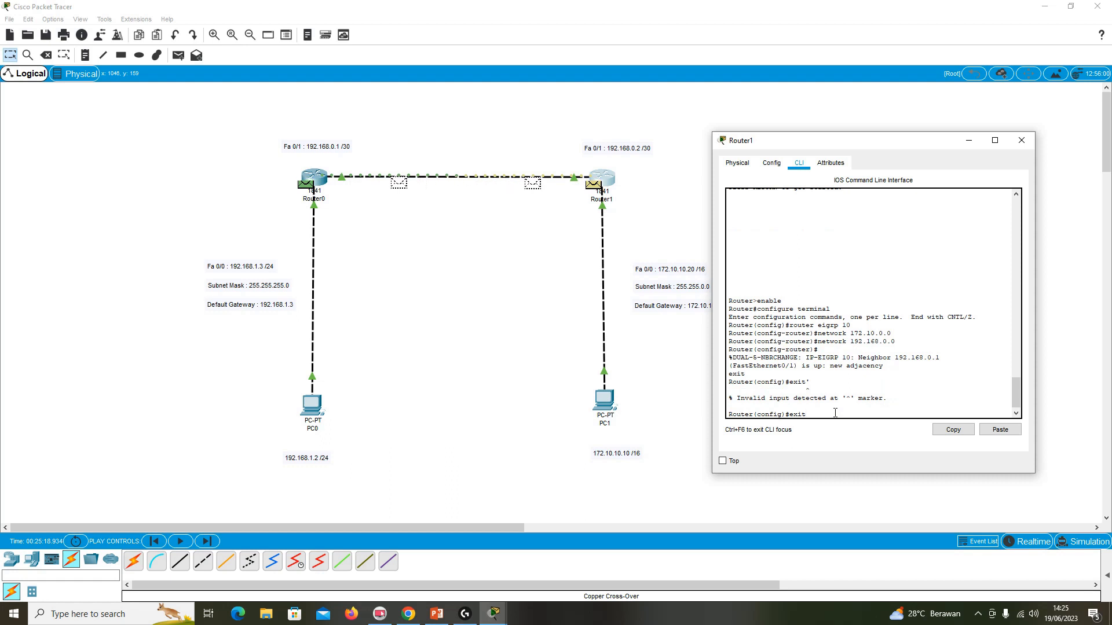
key(Return)
text(writer)
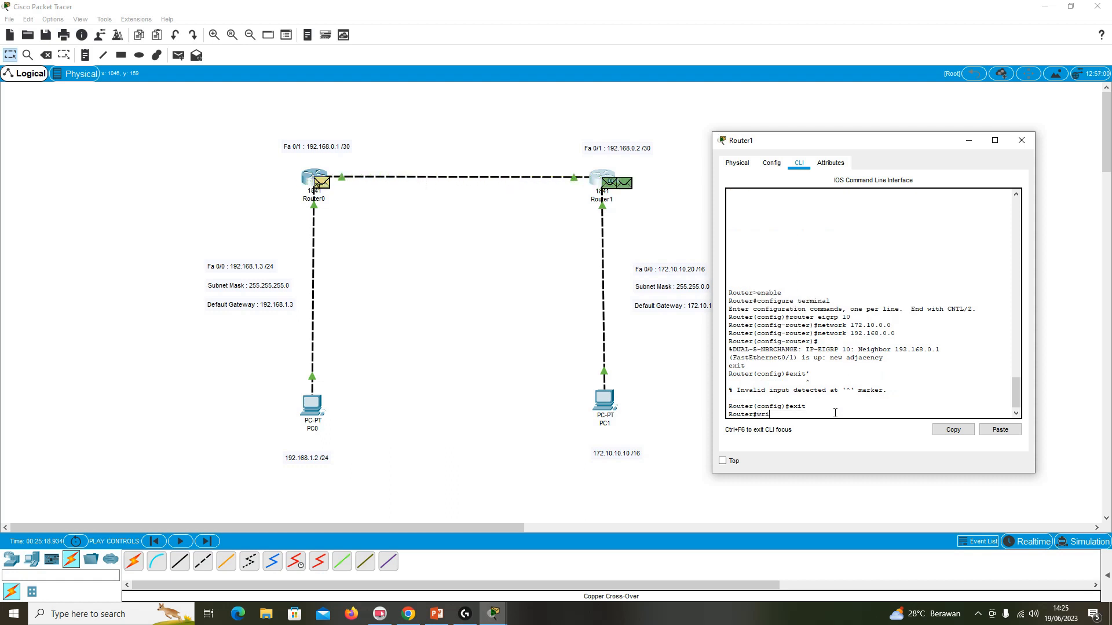
key(BackSpace)
key(Return)
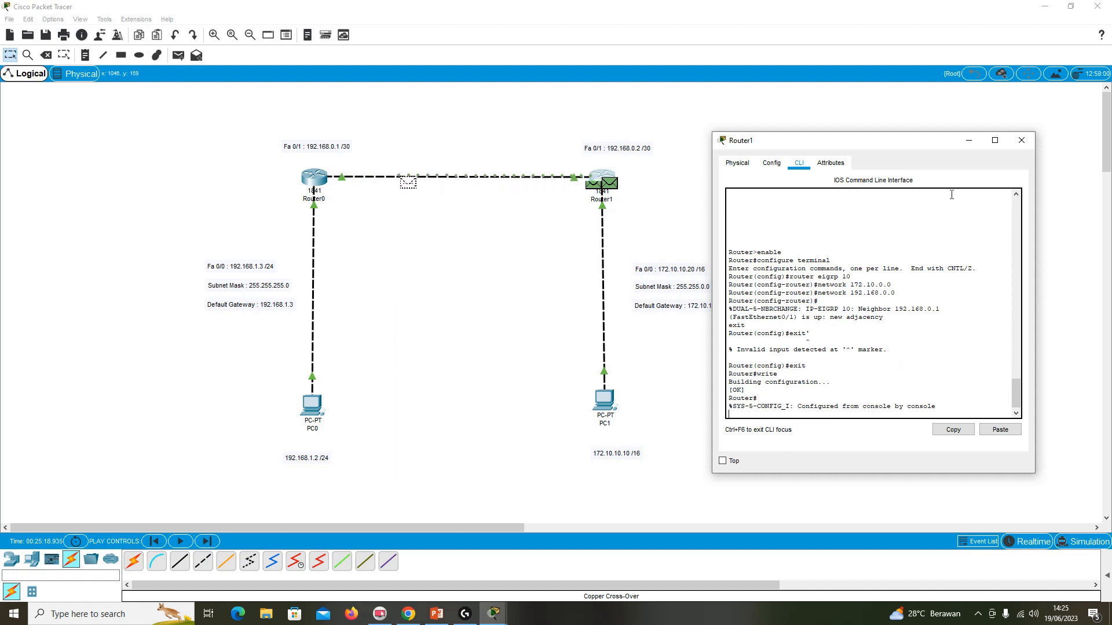
Close Router1's window and open PC0's command prompt beside the topology.
click(1021, 141)
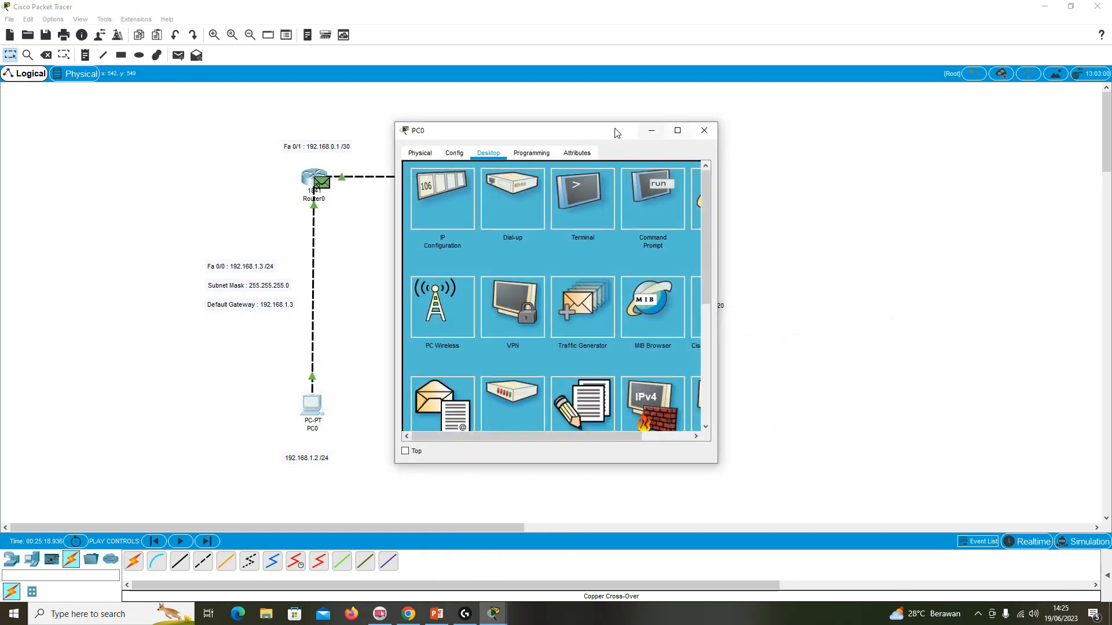
drag(620, 129, 961, 128)
click(1003, 187)
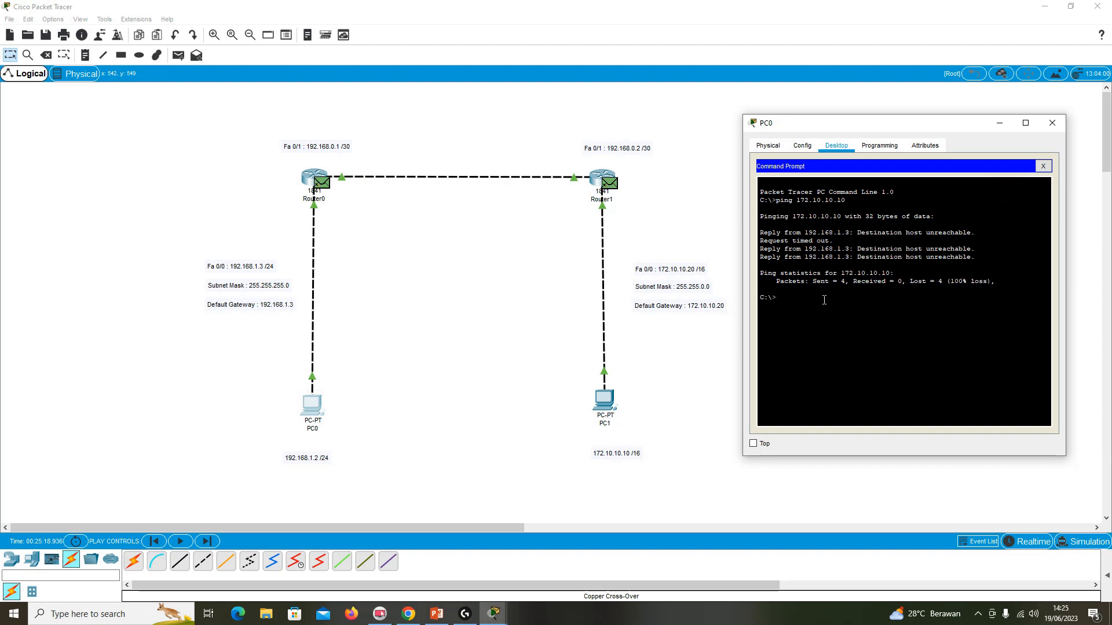
Ping PC1 at 172.10.10.10 from PC0's command prompt and check the replies.
text(ping 172.10.10.10)
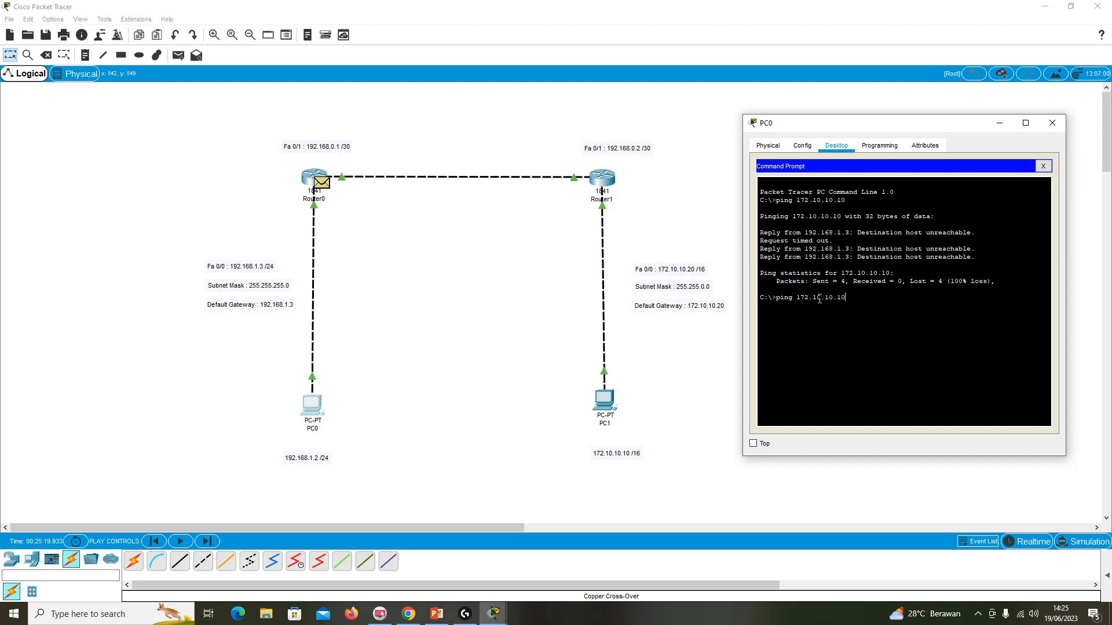
key(Return)
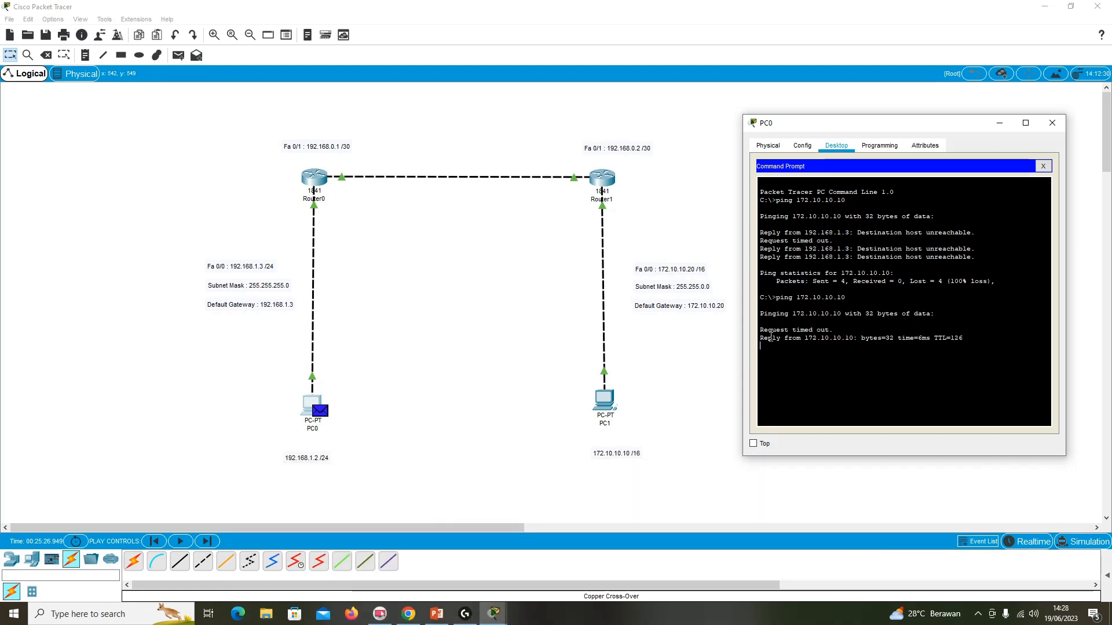
drag(768, 338, 834, 340)
click(835, 340)
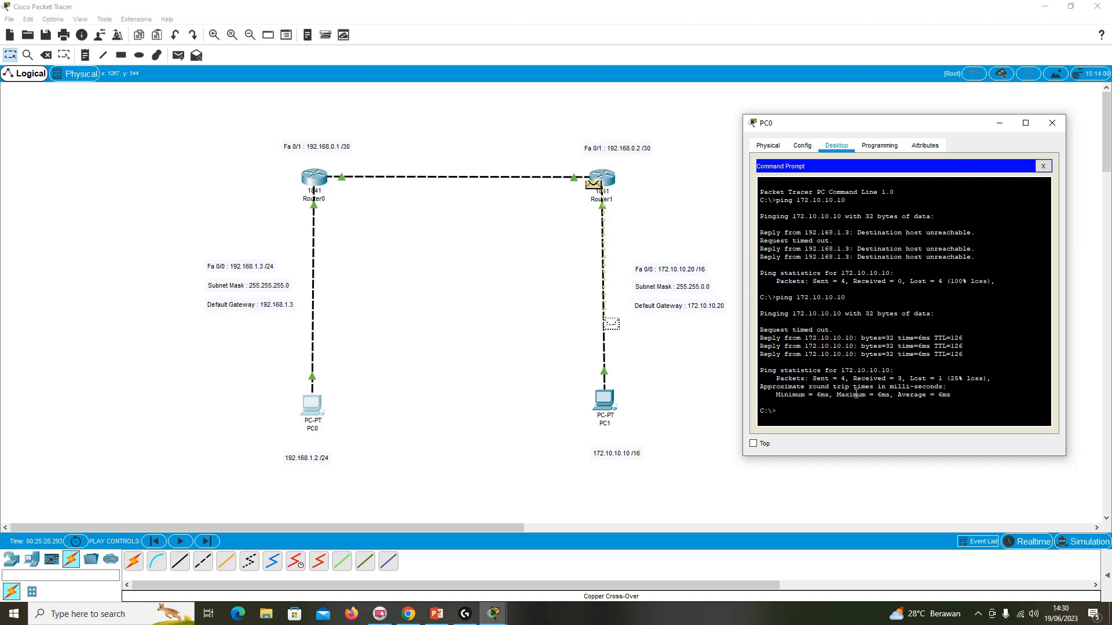
Run the ping to 172.10.10.10 from PC0 again and close PC0's window.
key(Up)
key(Return)
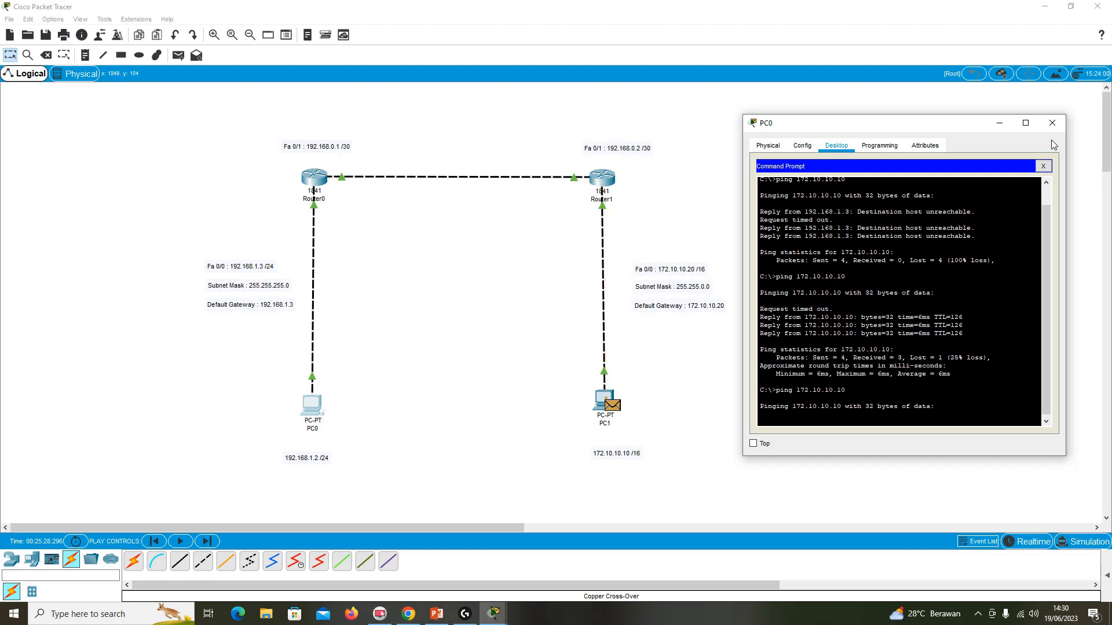
click(1052, 123)
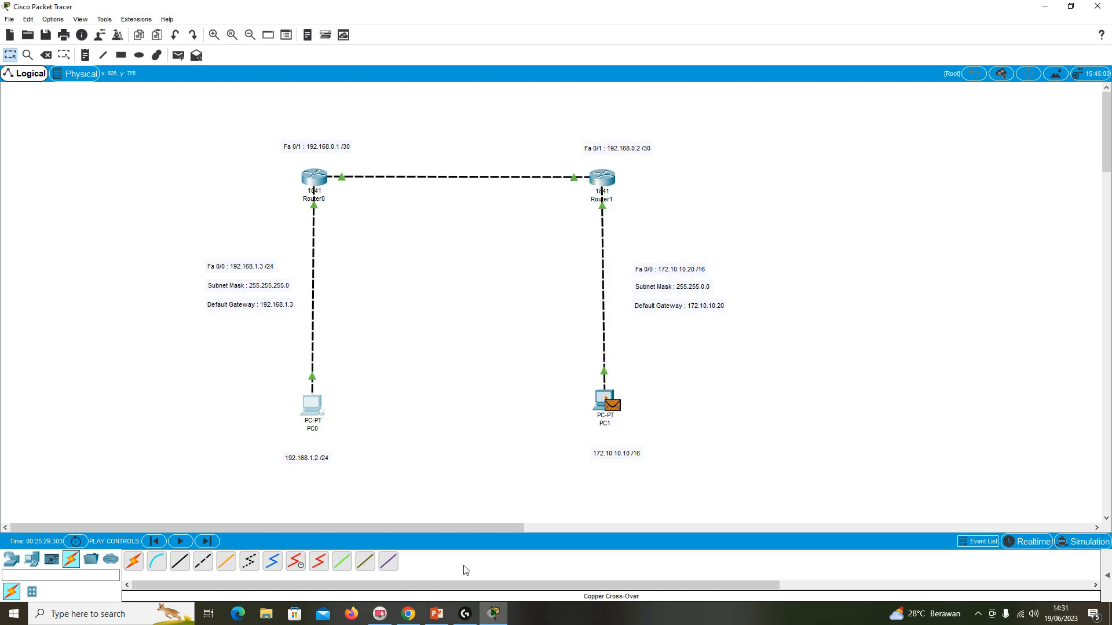
Switch to PowerPoint and close the Pertemuan 13 Jarkom presentation.
click(436, 614)
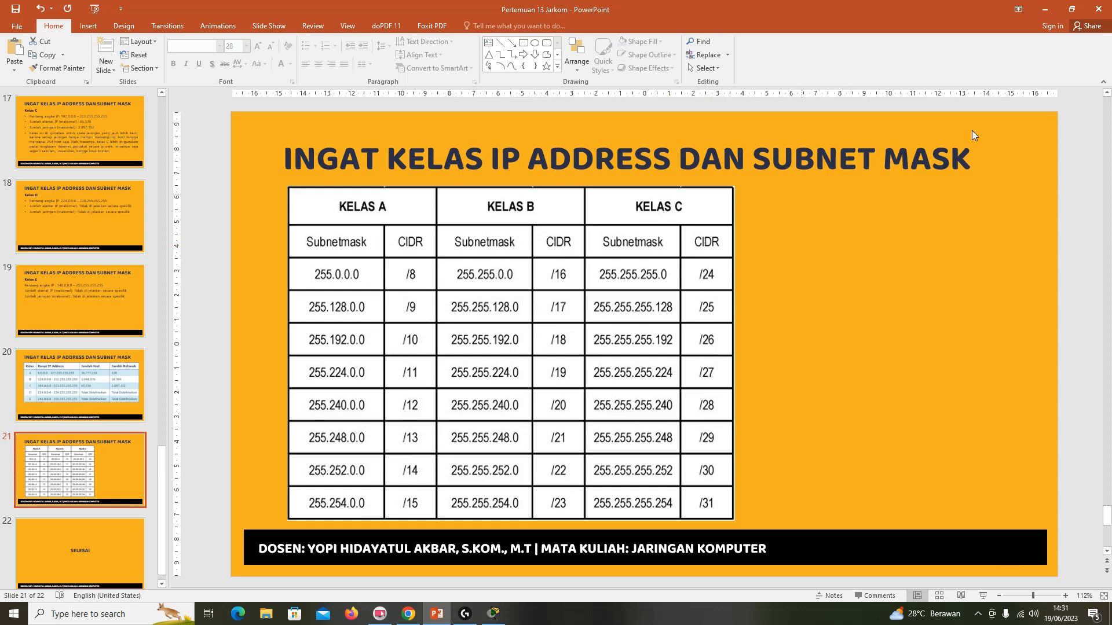
click(1106, 11)
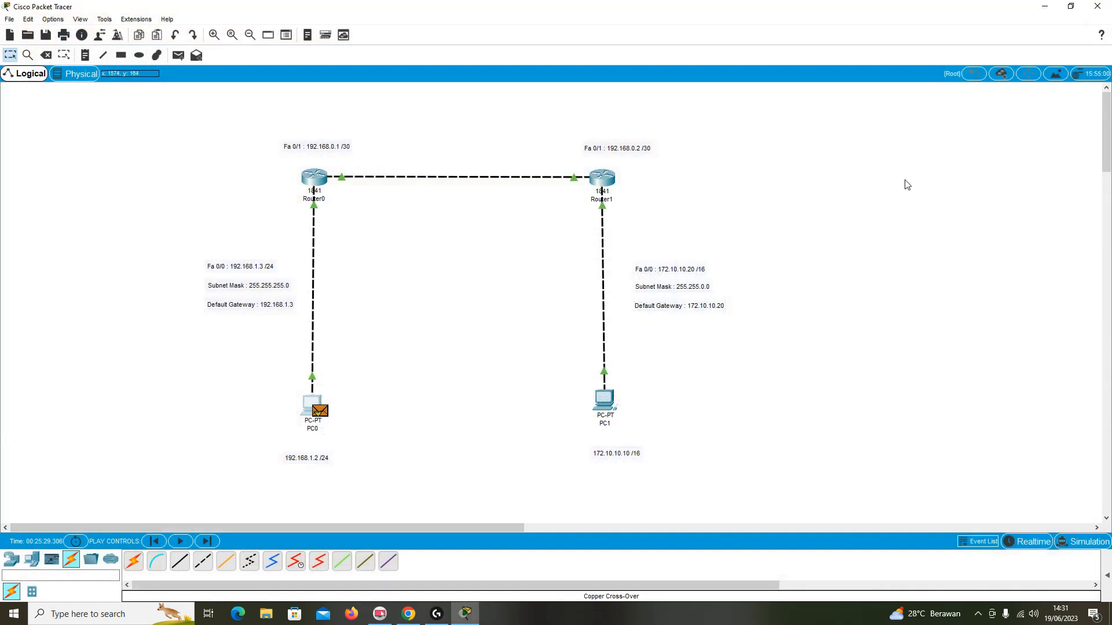